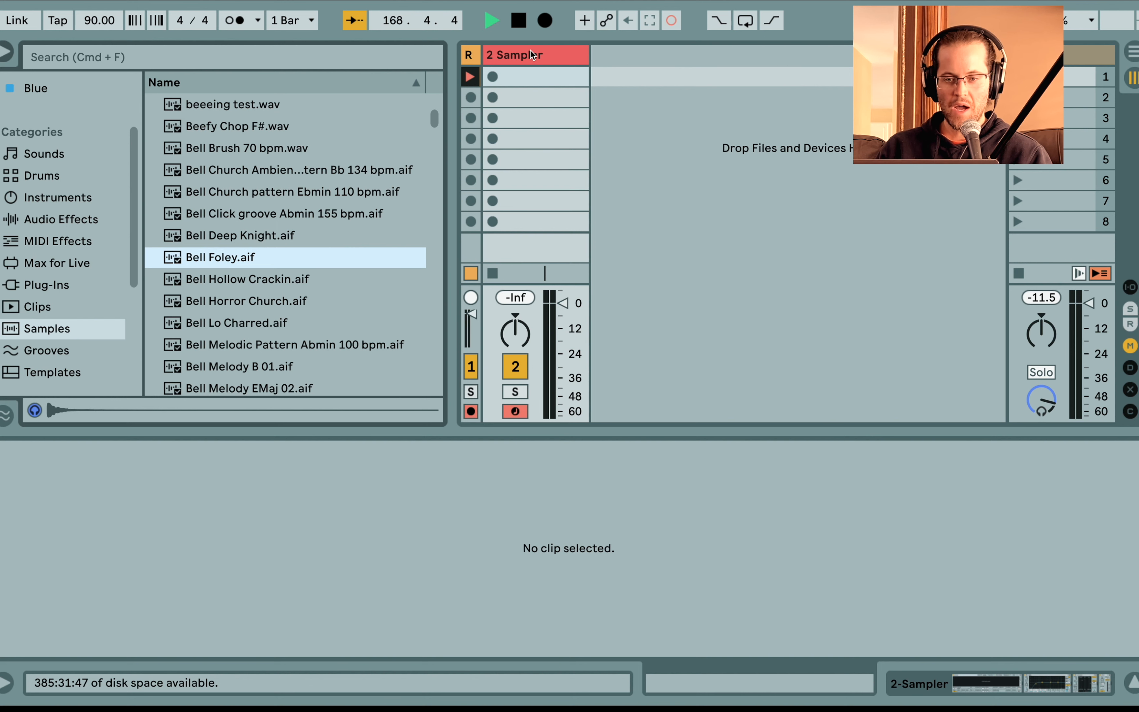
Load the sample Bell Foley.aif into the Sampler on track 2
left_click(532, 55)
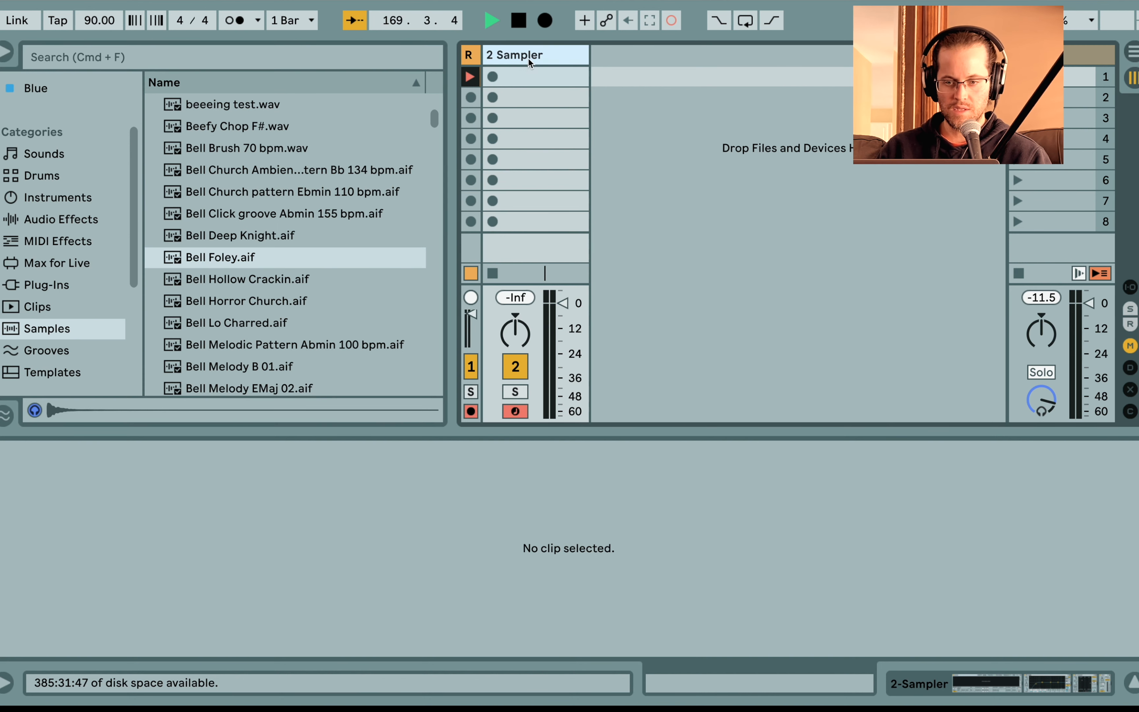
left_click(529, 59)
left_click_drag(244, 262, 255, 510)
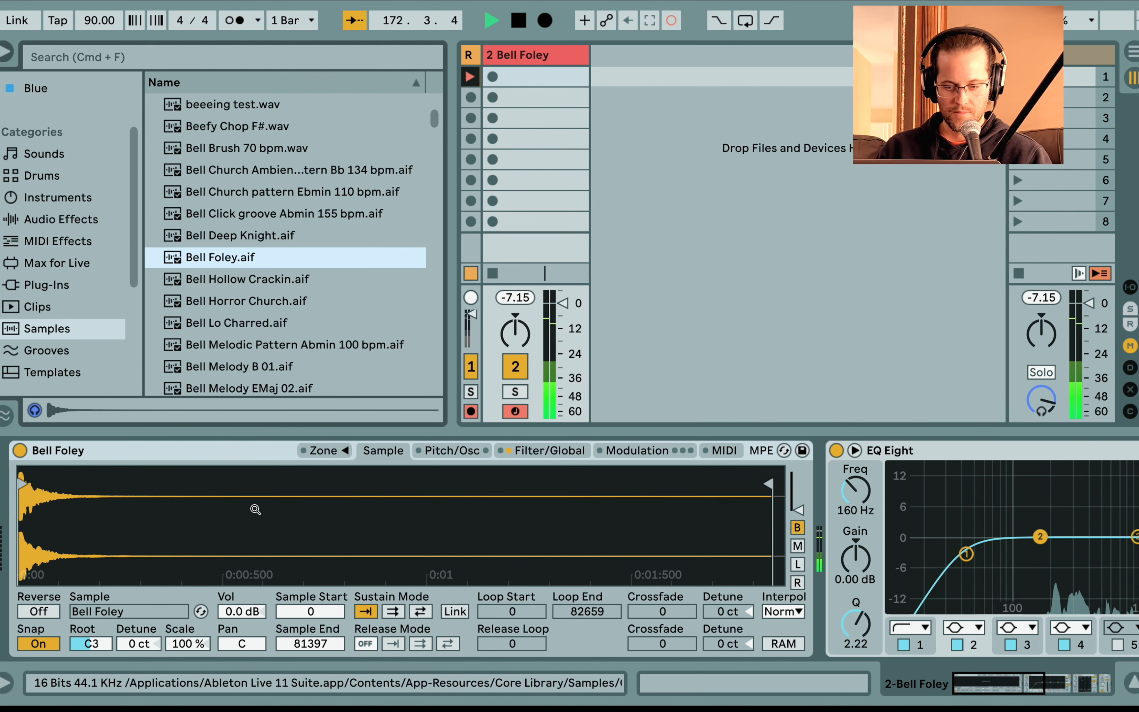
Turn Snap off and set the Bell Foley sample start to 12, just before the attack
left_click_drag(22, 484, 208, 487)
left_click_drag(220, 702, 22, 697)
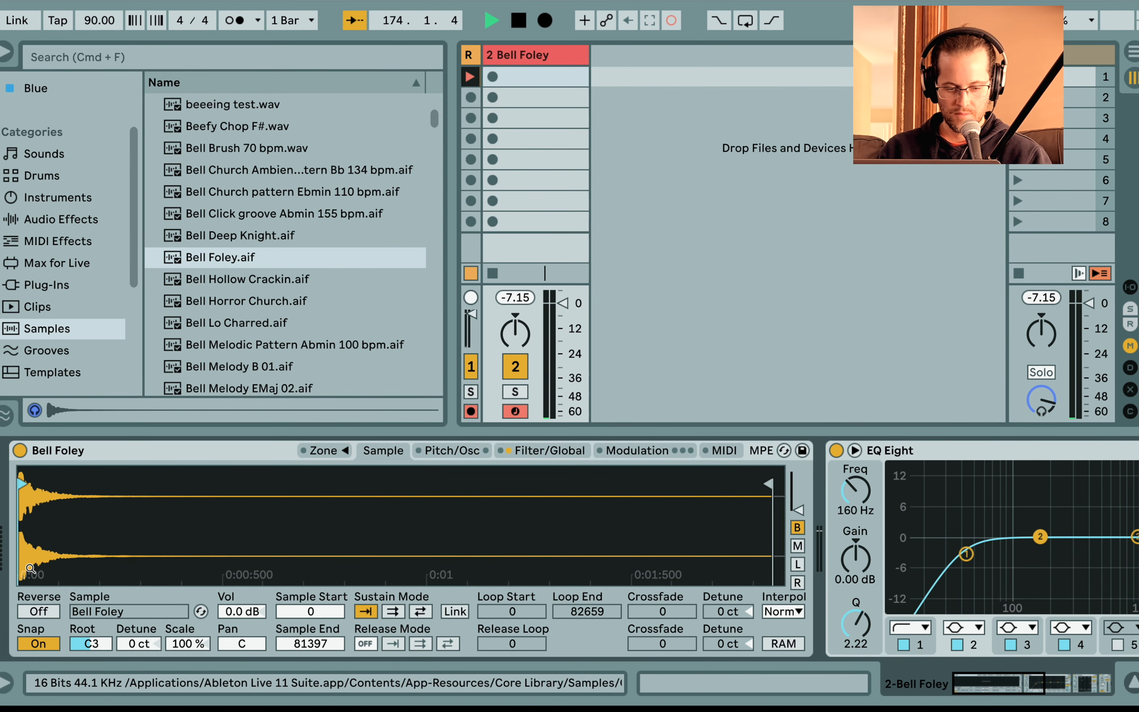
left_click_drag(50, 488, 707, 491)
left_click_drag(78, 494, 72, 495)
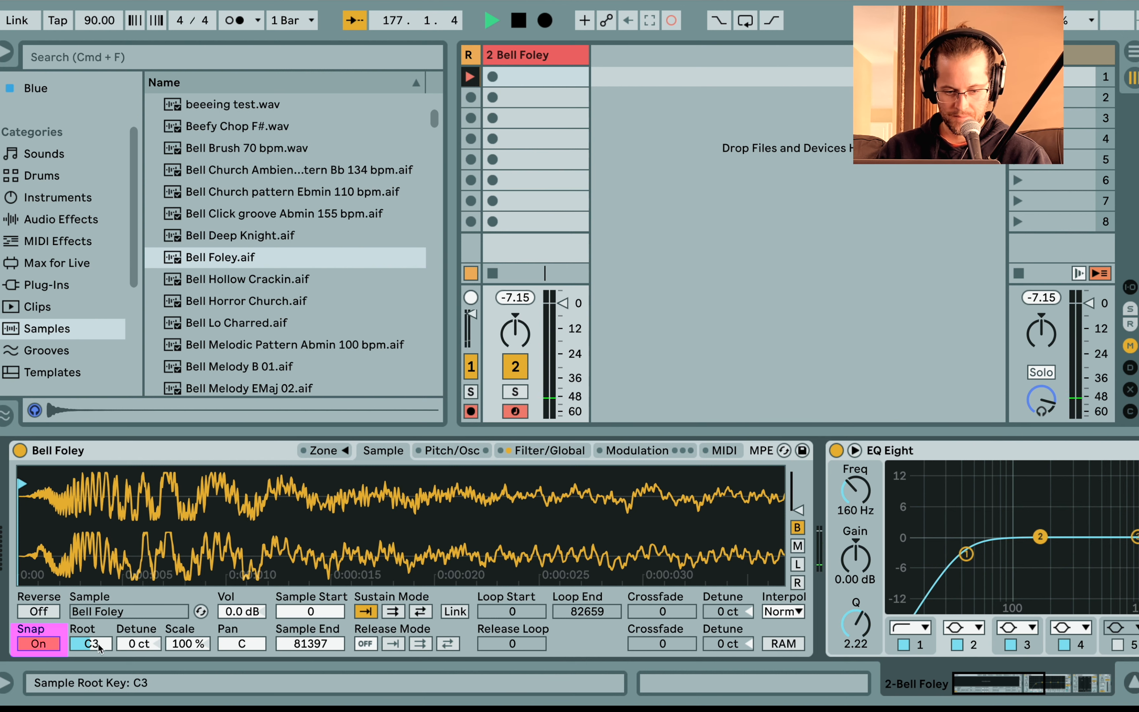
left_click(40, 644)
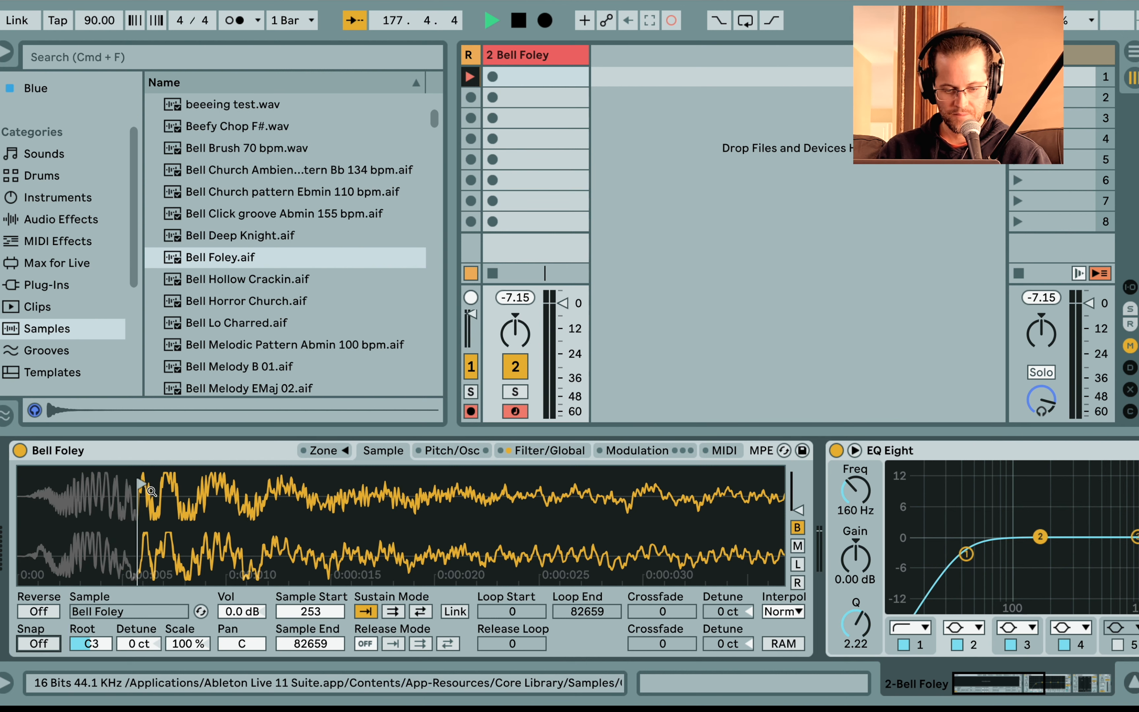
mouse_move(139, 483)
left_mouse_down()
mouse_move(47, 487)
mouse_move(289, 492)
mouse_move(26, 510)
left_mouse_up()
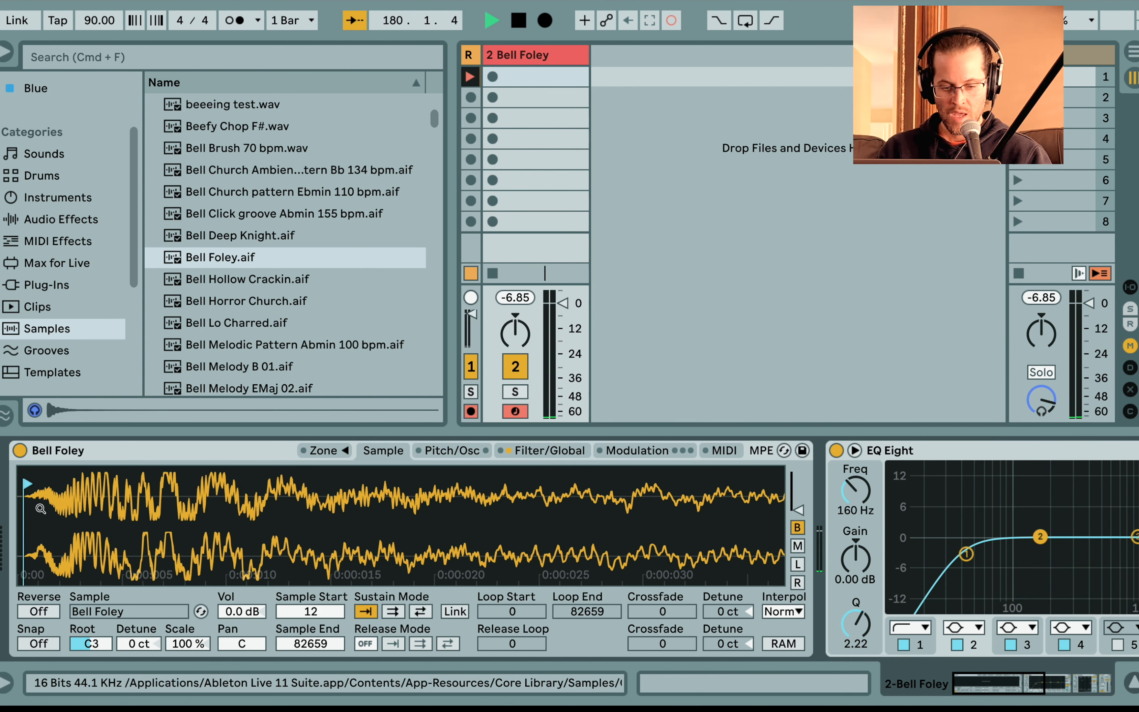
left_click_drag(310, 552, 309, 470)
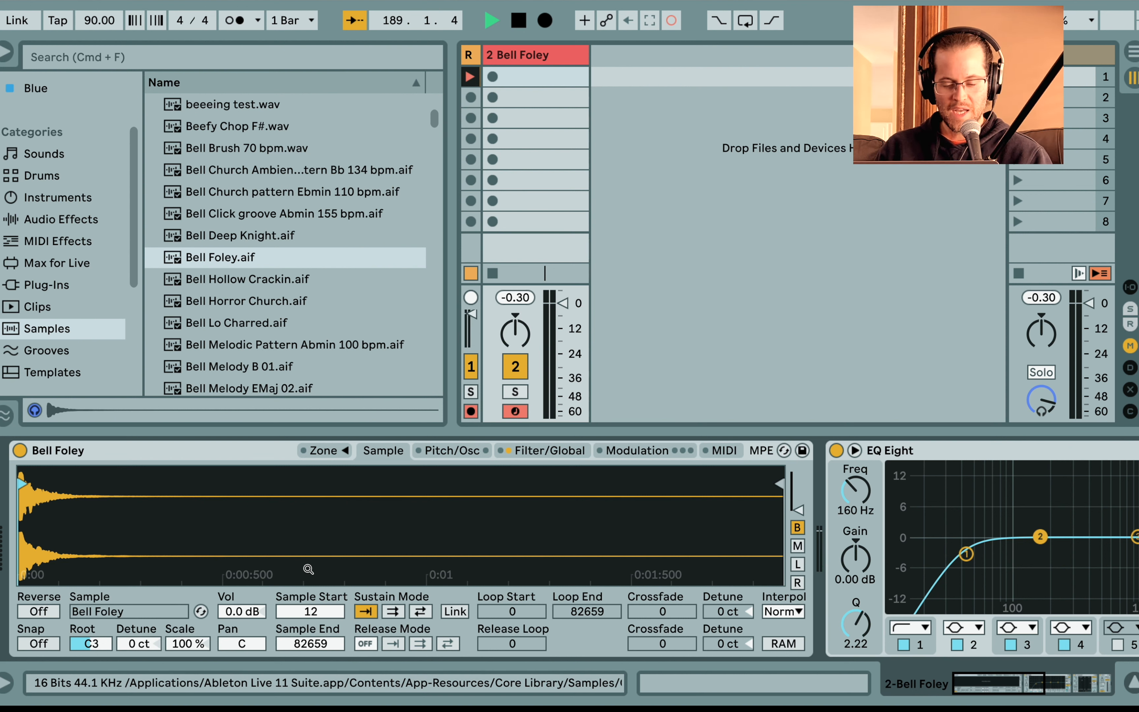
Enable the forward sustain loop with Link on, and set both the loop end and the sample end to 7860
left_click(394, 615)
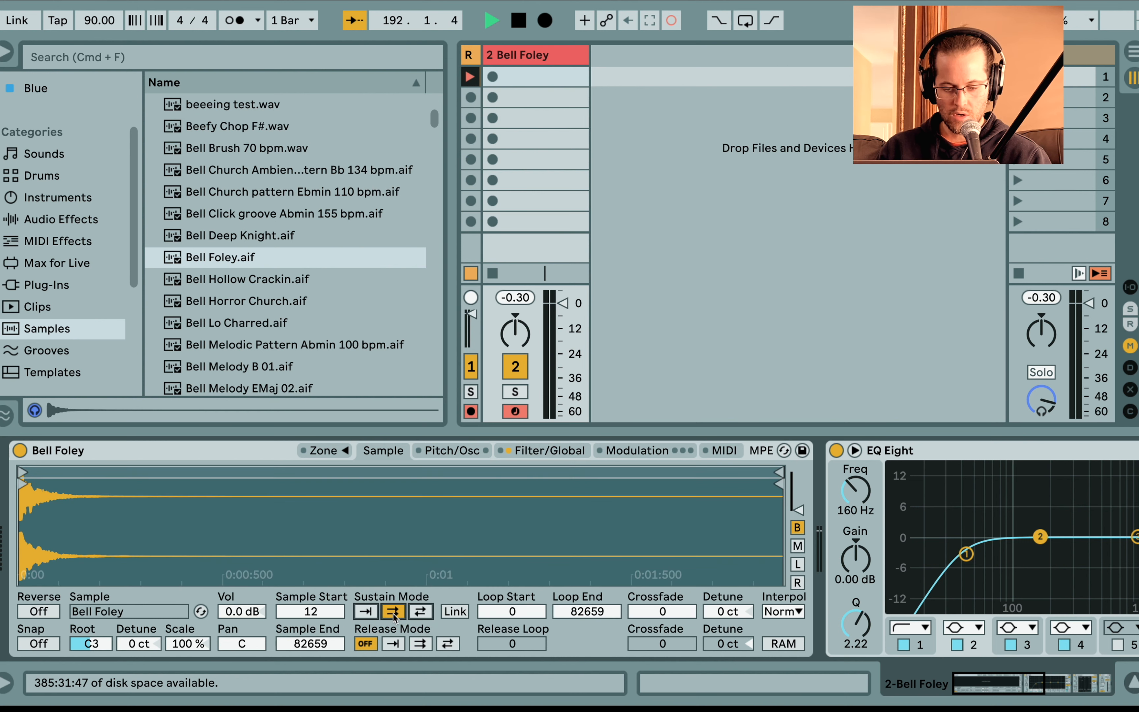
left_click_drag(613, 473, 84, 496)
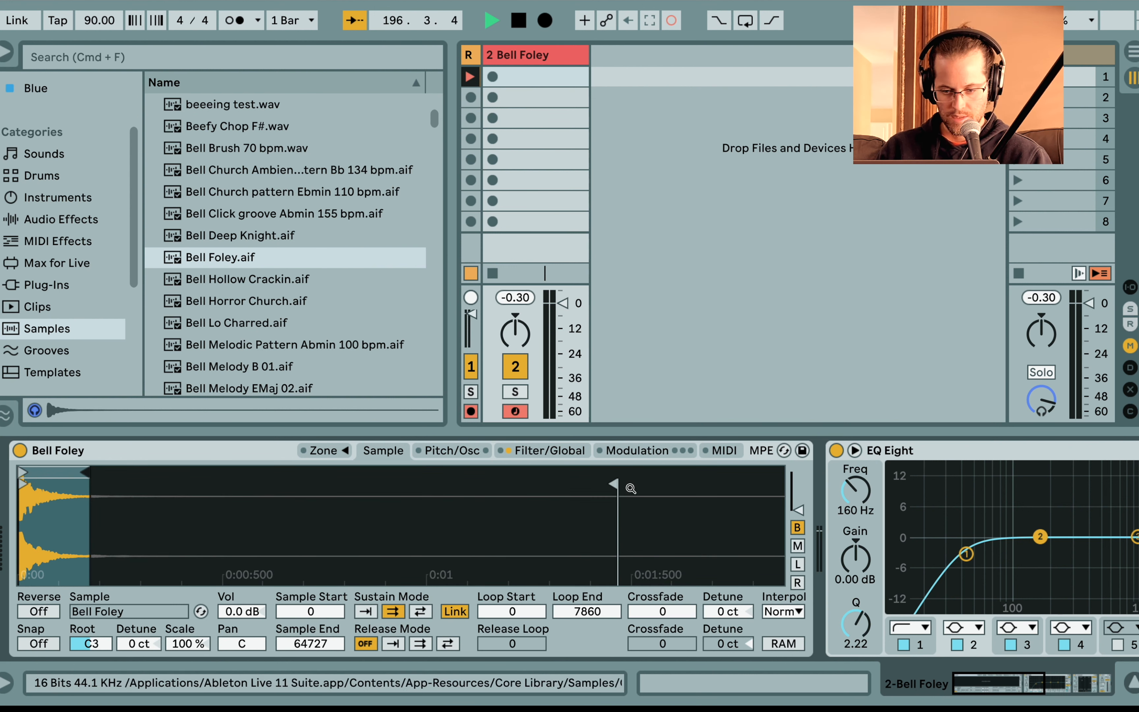
left_click_drag(613, 484, 86, 485)
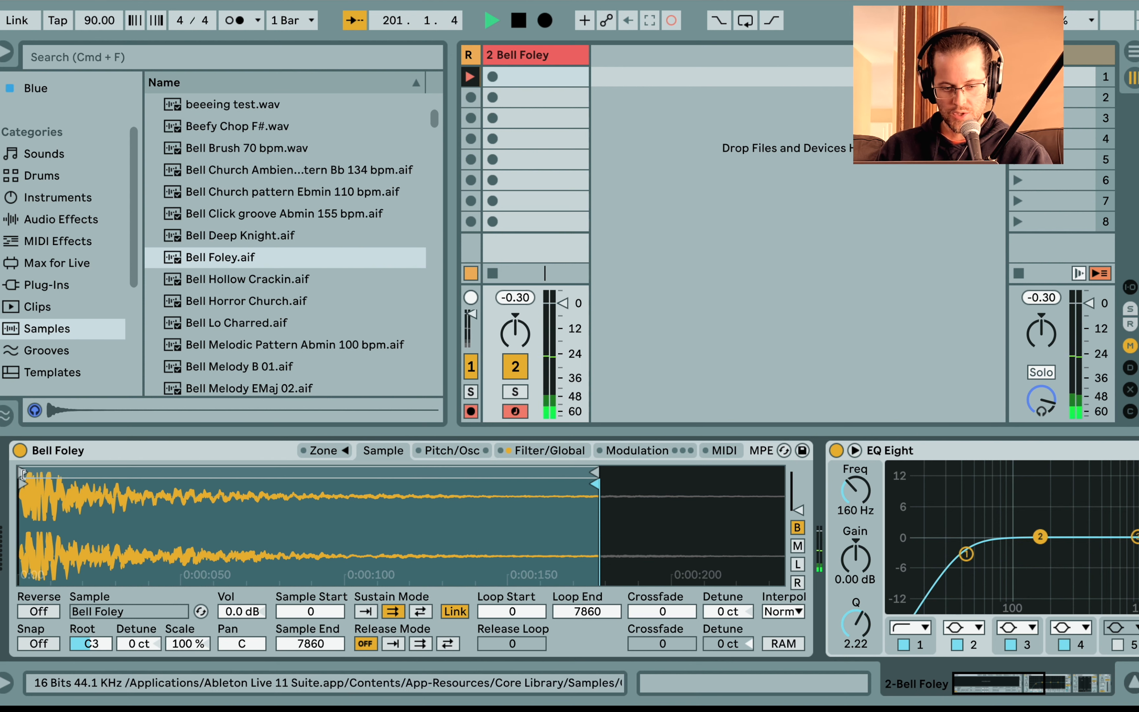
Tighten the sustain loop to start at 93 and end at 1494, with the sample end at 1494 and Link off
left_click_drag(35, 493, 34, 544)
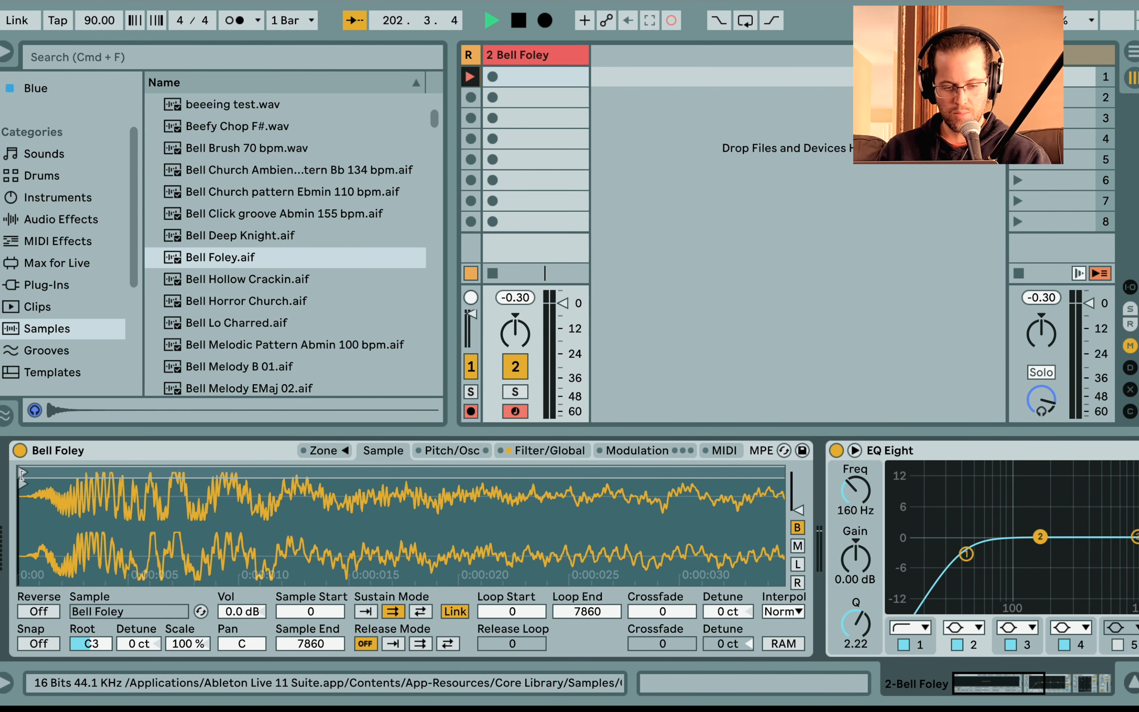
mouse_move(23, 483)
left_mouse_down()
mouse_move(93, 481)
mouse_move(69, 480)
mouse_move(22, 512)
left_mouse_up()
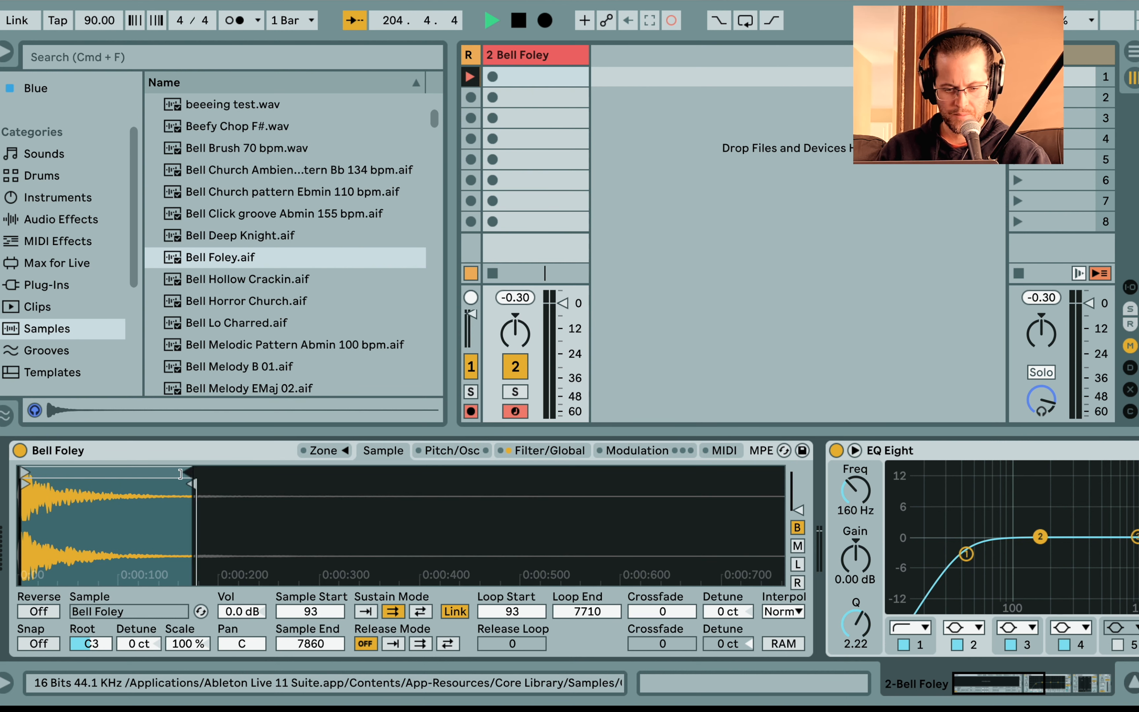
left_click_drag(180, 473, 40, 577)
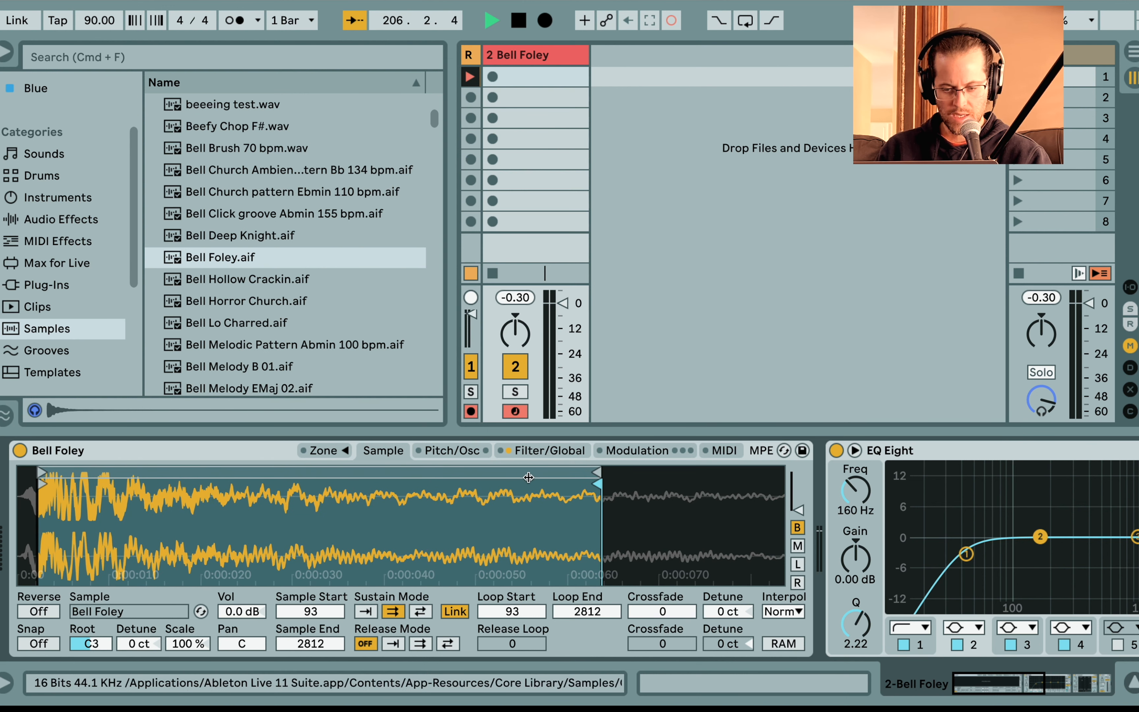
left_click_drag(596, 473, 79, 473)
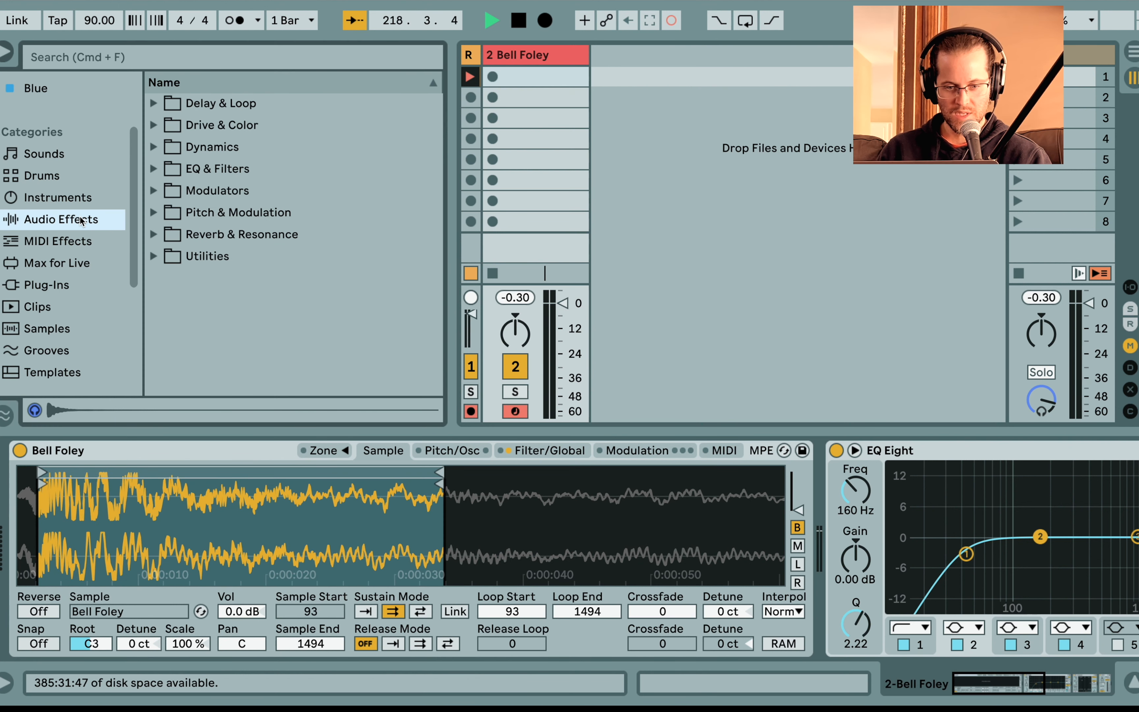
Add a Tuner from the Utilities audio effects directly after the Sampler
left_click(158, 242)
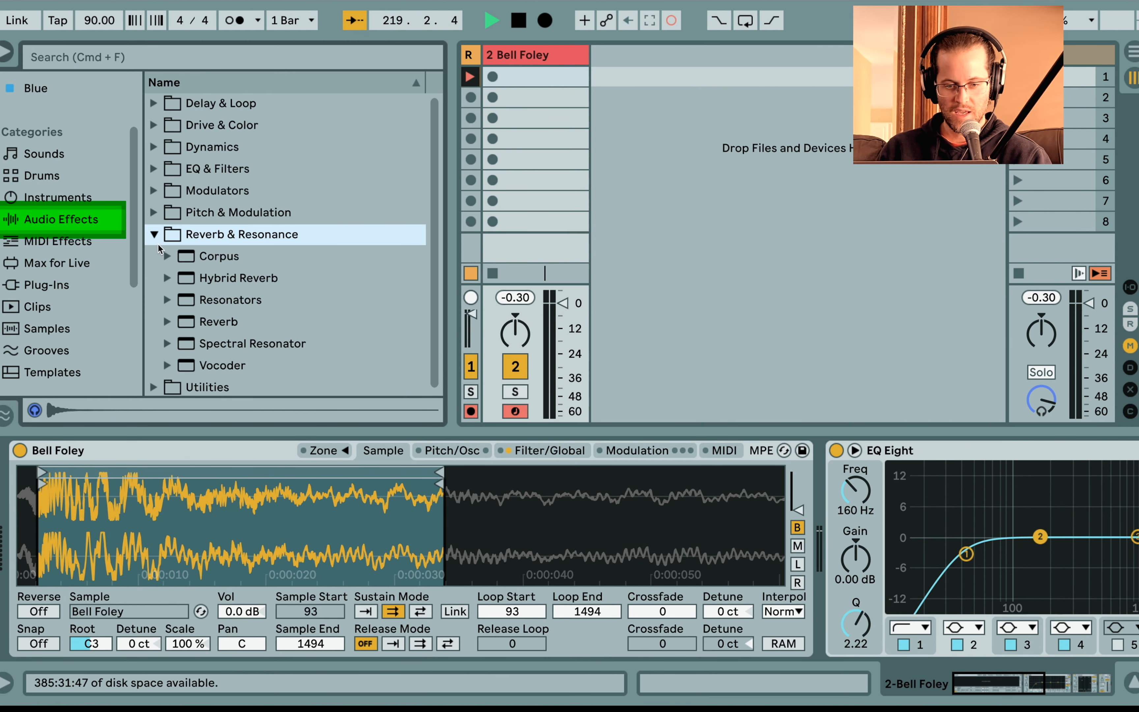
left_click(158, 243)
left_click(157, 257)
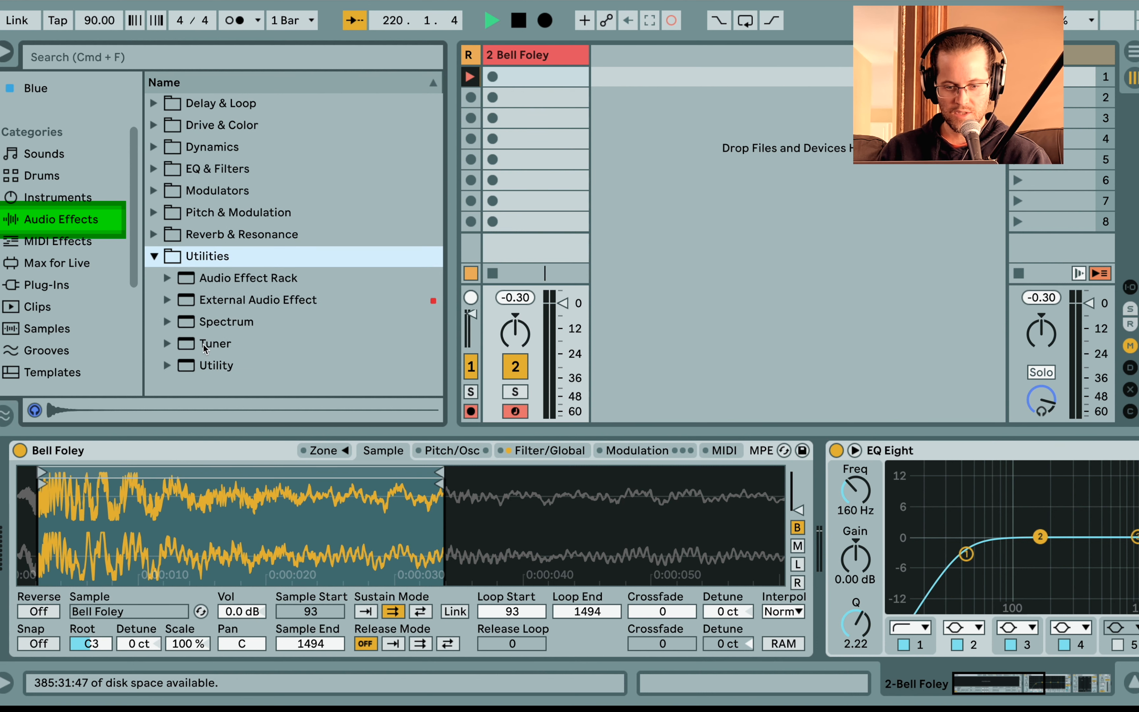
left_click_drag(206, 348, 527, 415)
left_click_drag(779, 495, 812, 463)
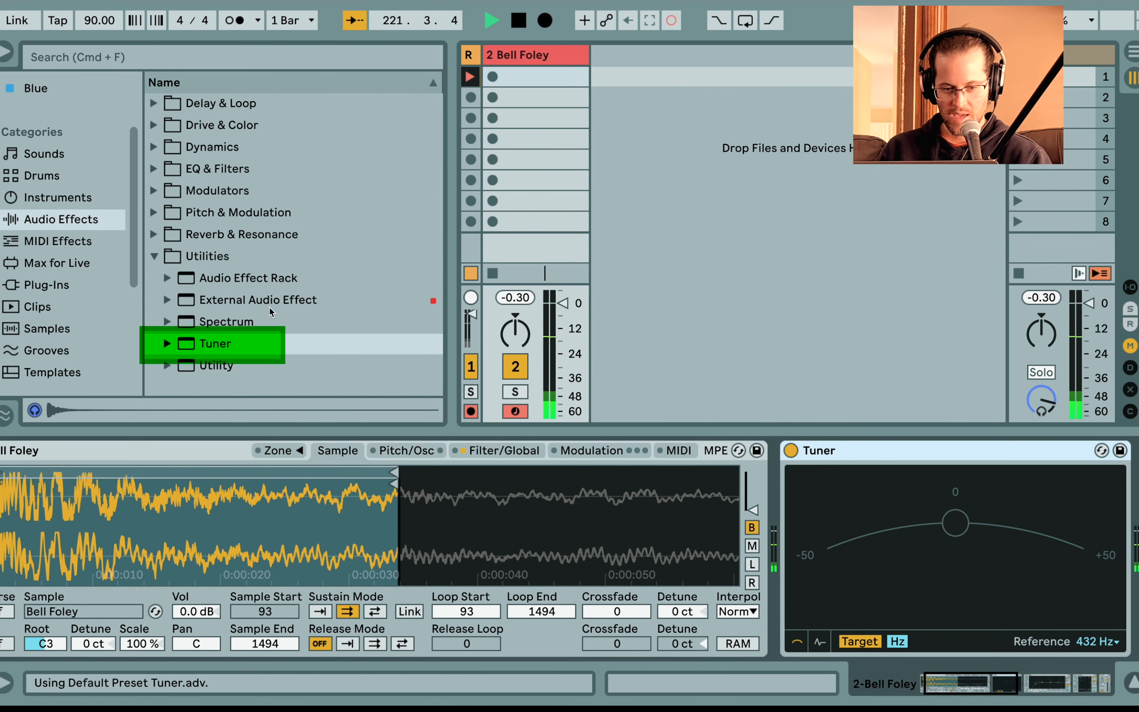
Add a Spectrum after the Limiter, expand its display, and set its range to 4 to -156
double_click(226, 323)
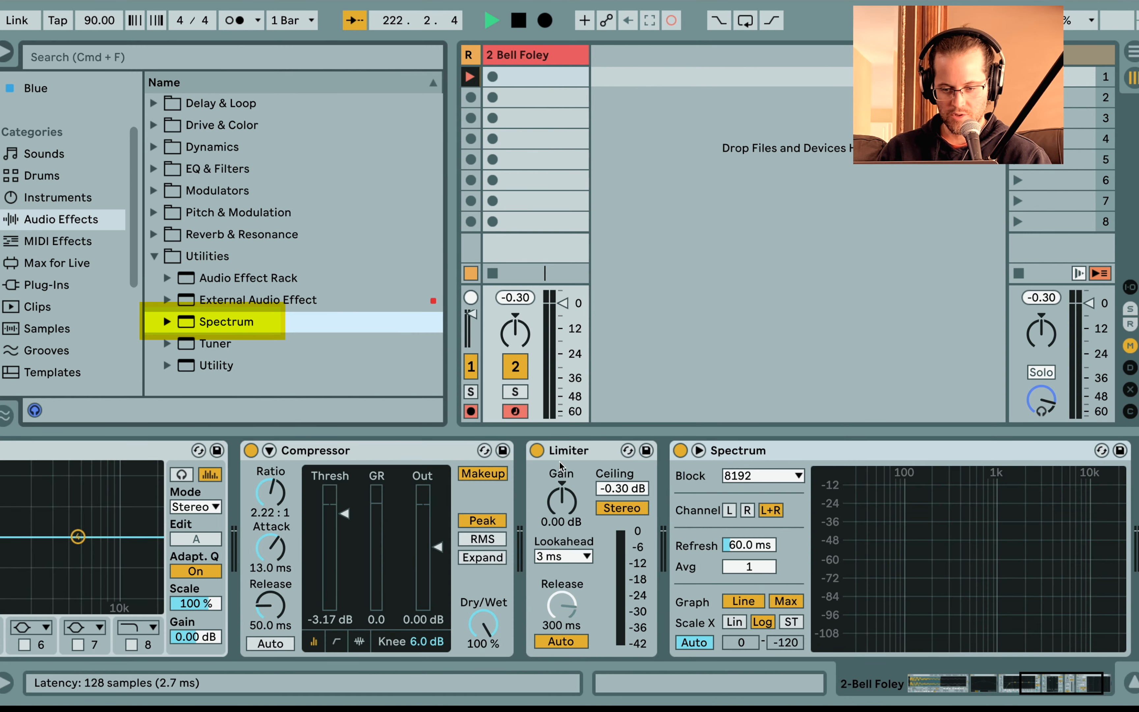
left_click(700, 451)
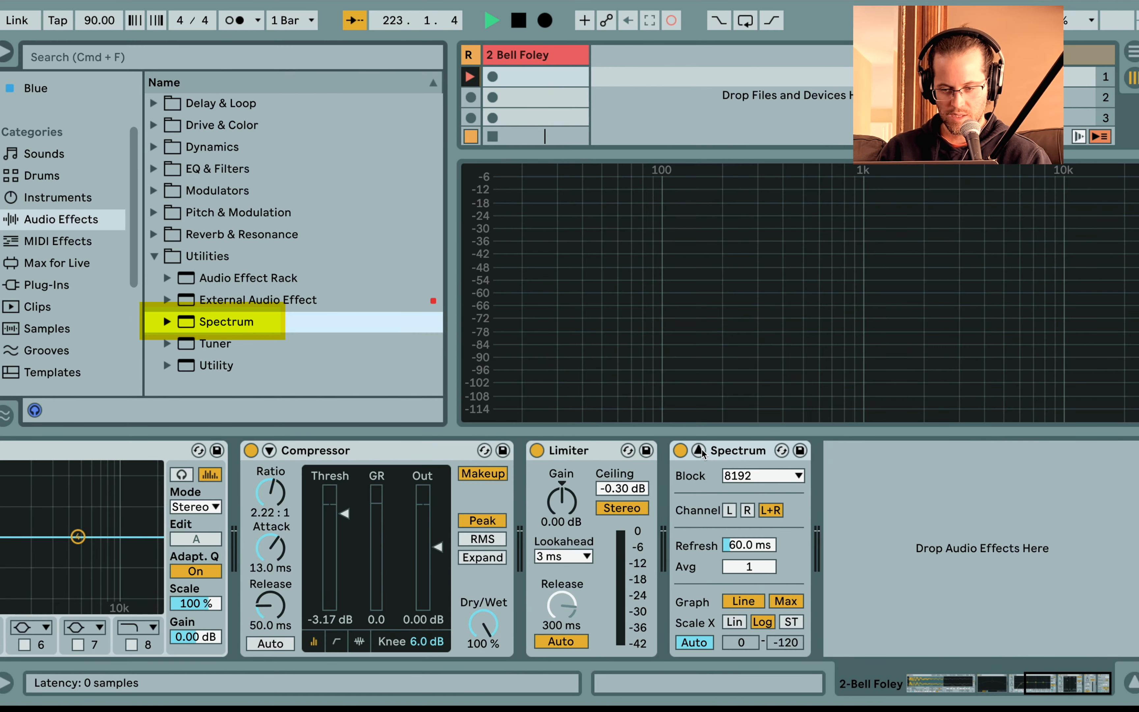
scroll(701, 448, "left", 3)
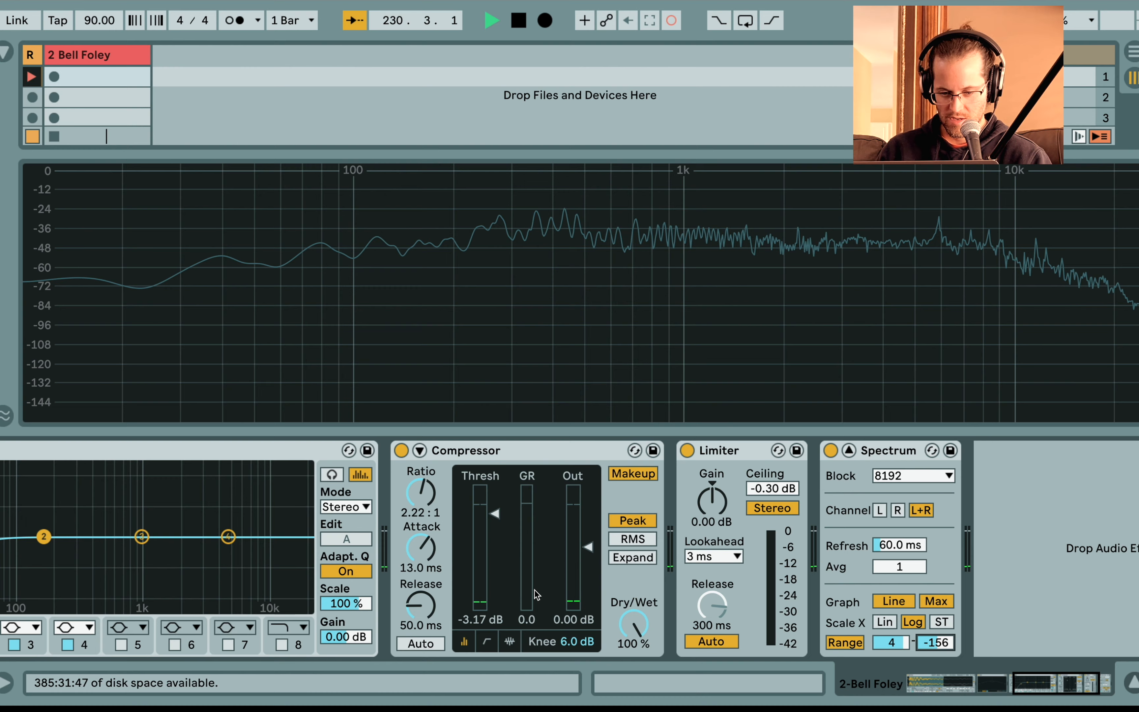
Shorten the Bell Foley sustain loop to end at 460 and check the Sampler's filter and volume envelope settings
scroll(535, 591, "left", 10)
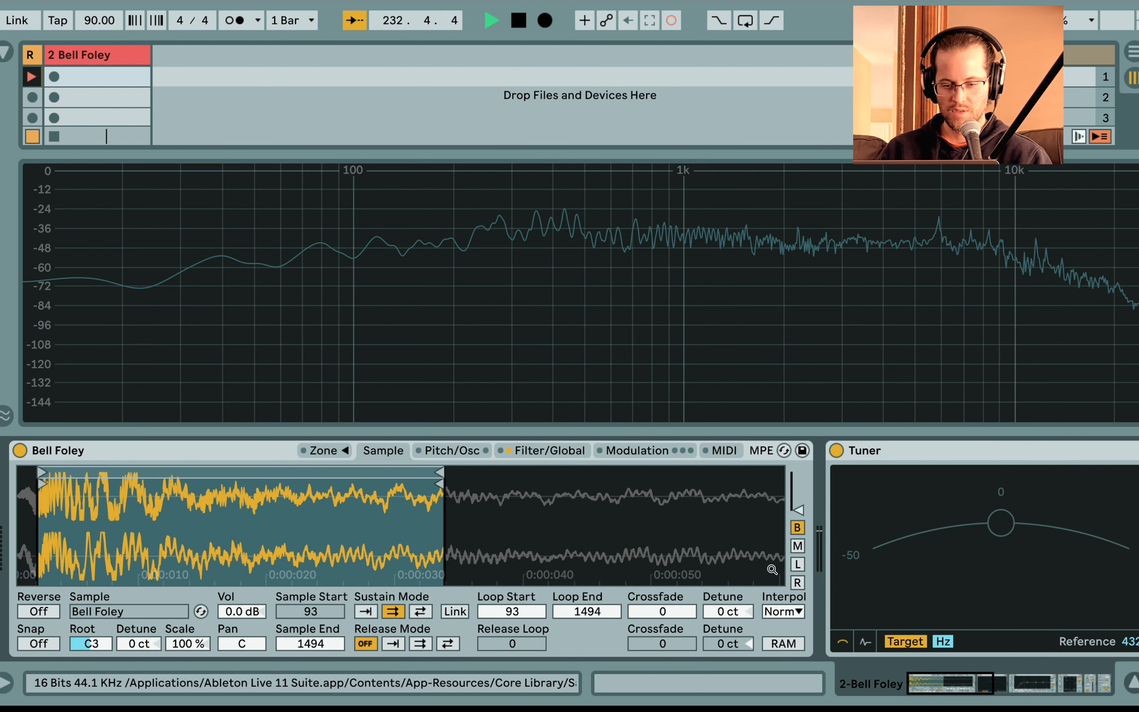
left_click_drag(439, 483, 141, 497)
left_click(548, 450)
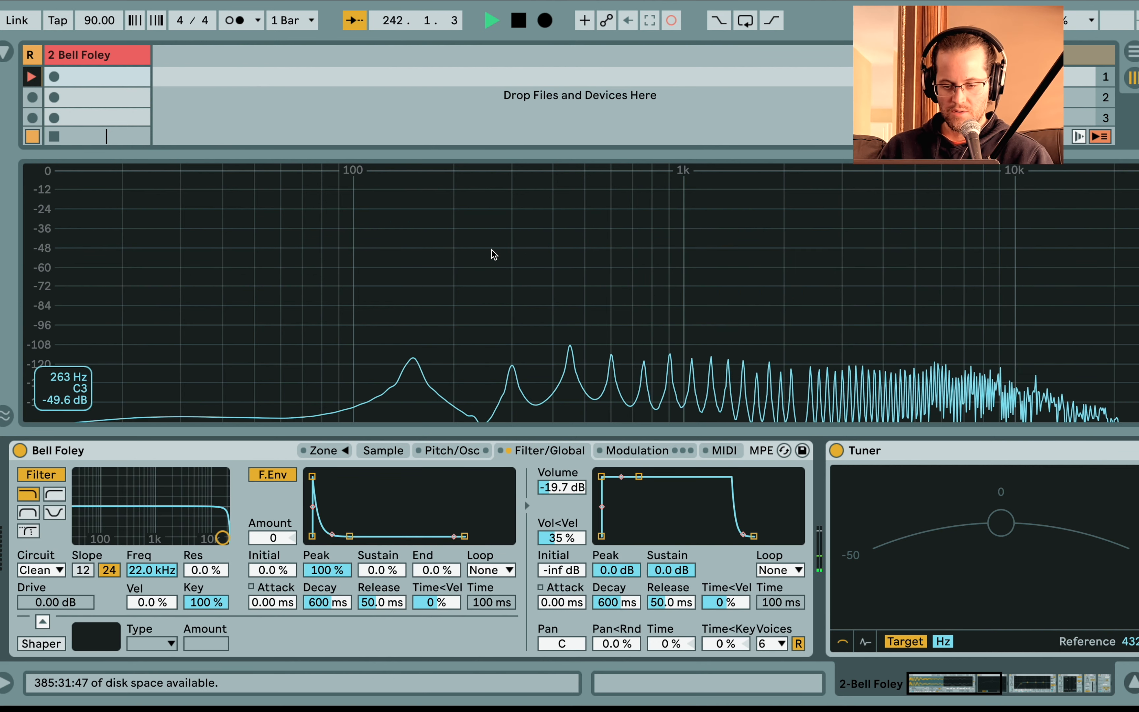
scroll(895, 509, "right", 2)
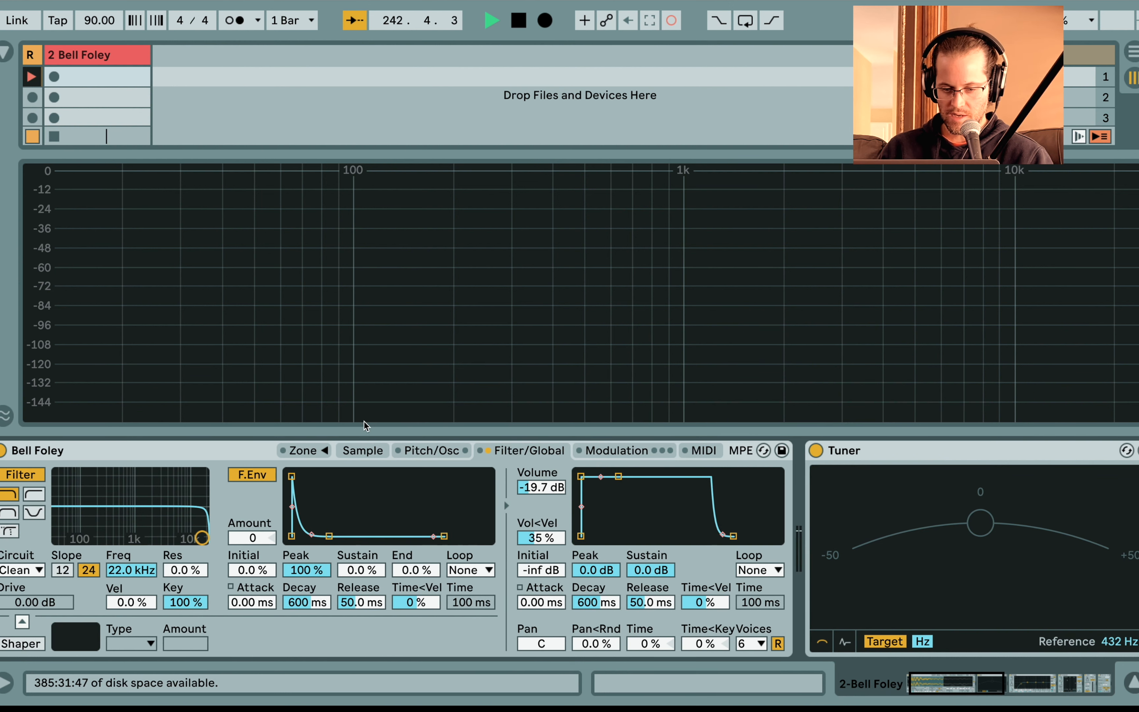
left_click(363, 451)
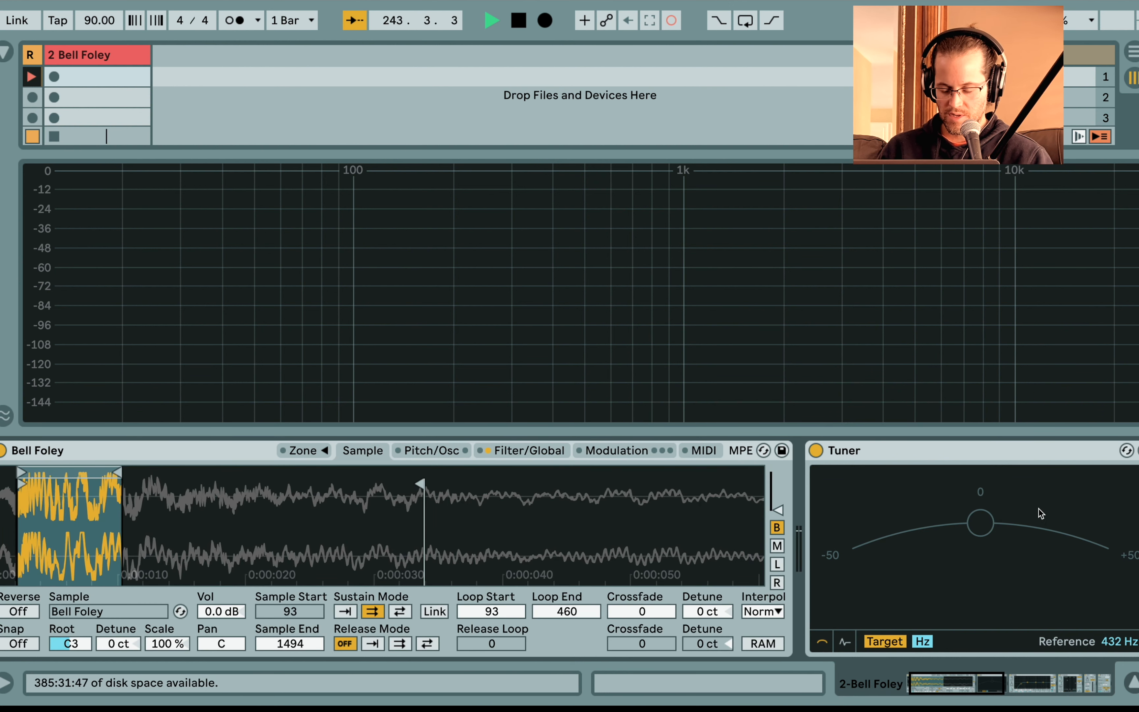
Tune the looped sample by setting its root key to B2 and the sustain loop's detune to +22 ct
scroll(1041, 514, "right", 4)
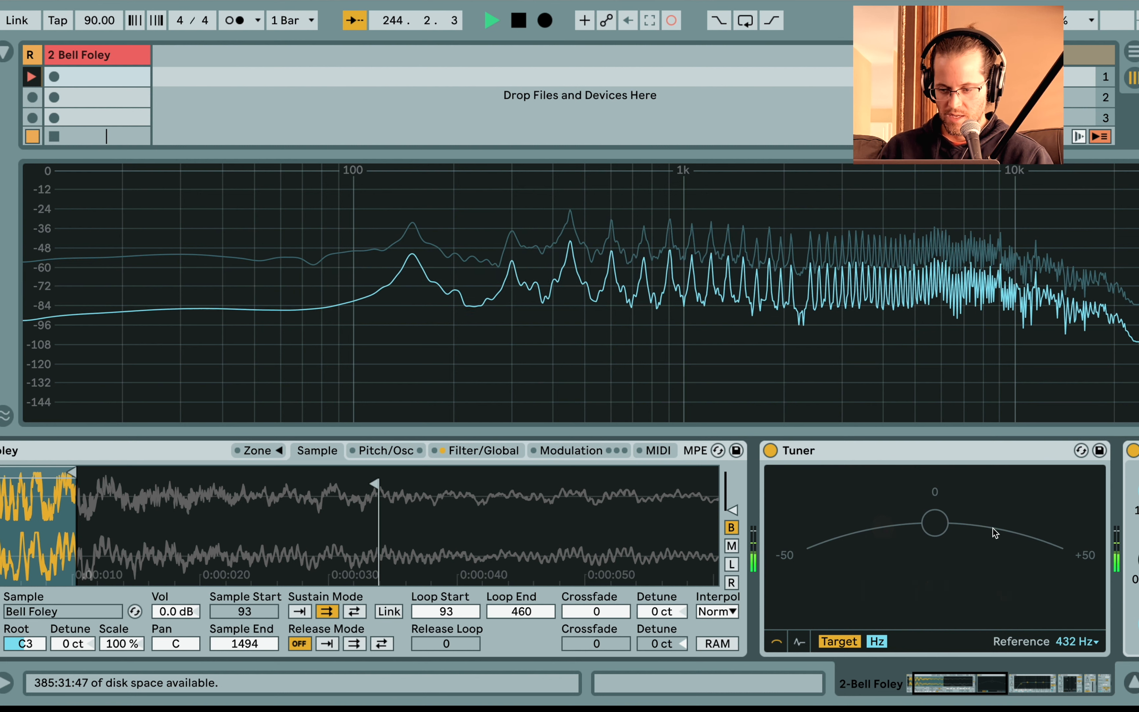
mouse_move(412, 223)
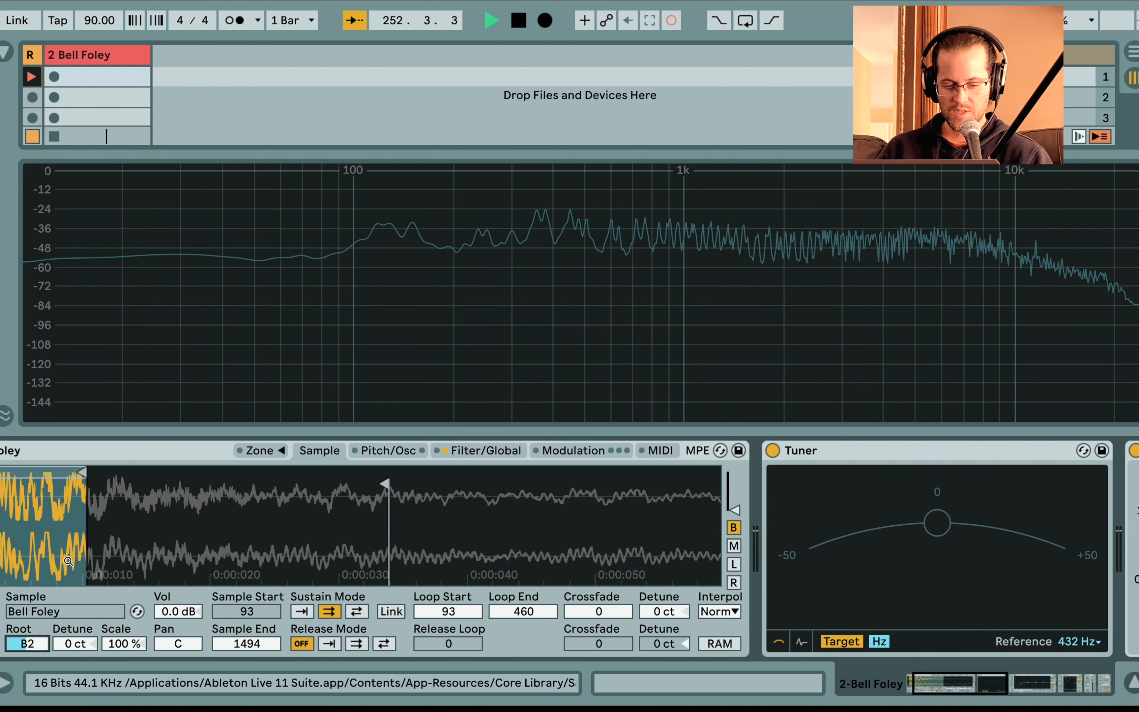
scroll(68, 561, "left", 3)
left_click_drag(83, 494, 202, 494)
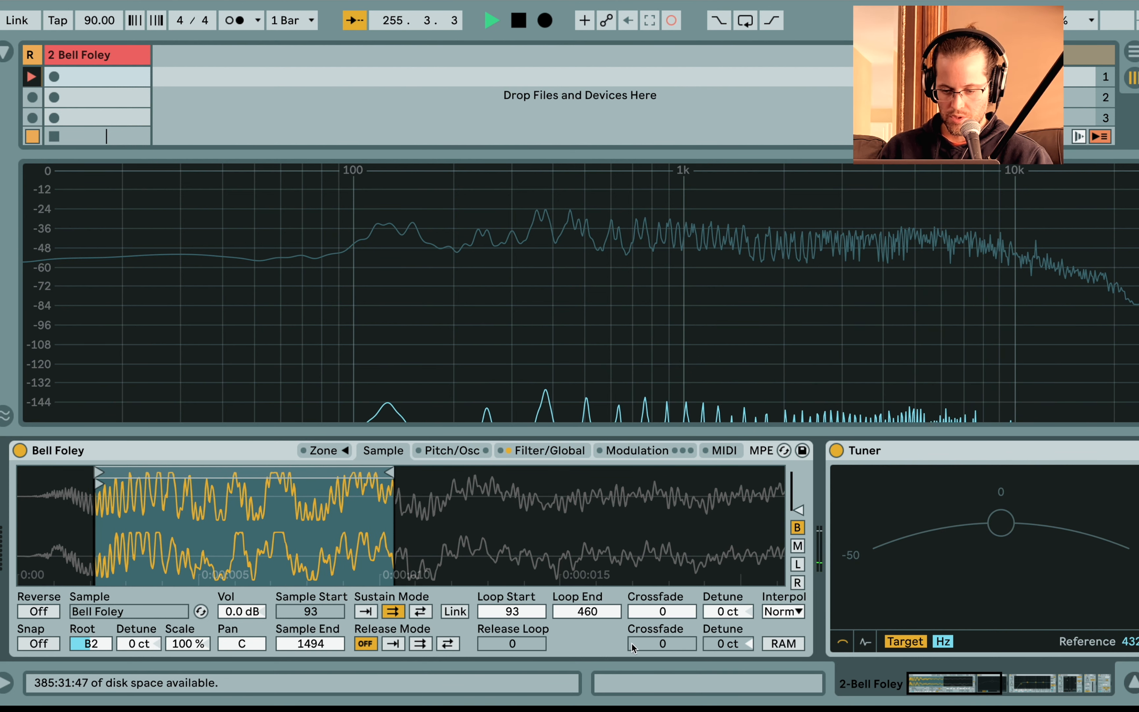
left_click_drag(734, 612, 733, 601)
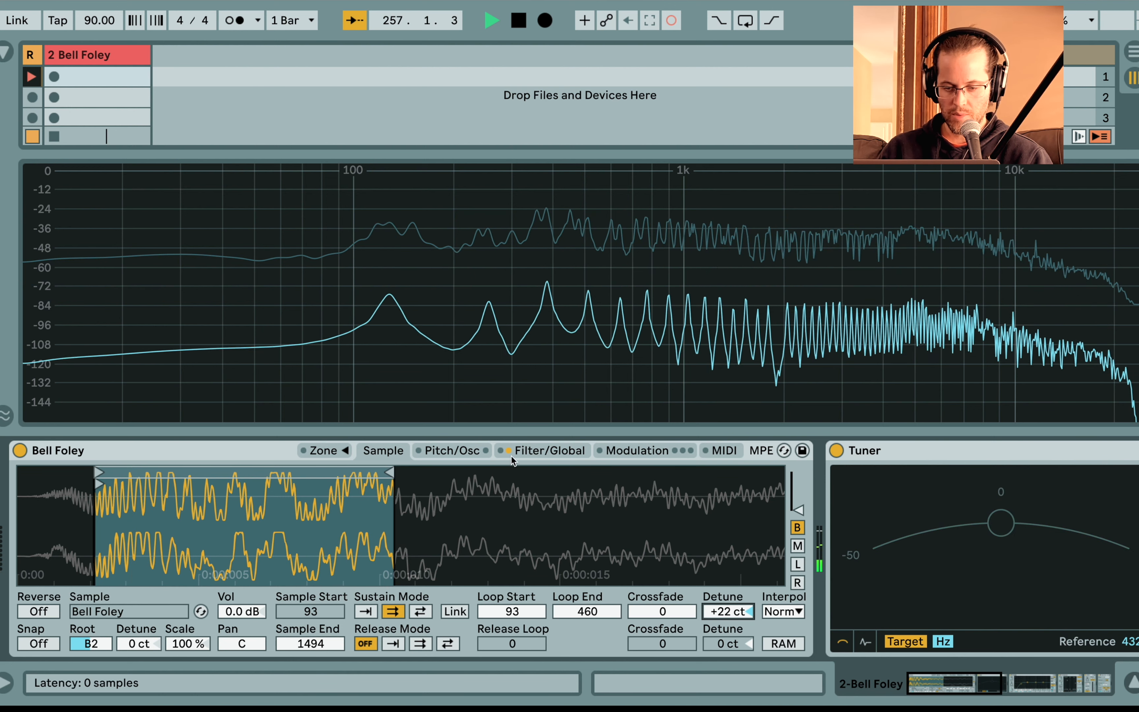
left_click(530, 452)
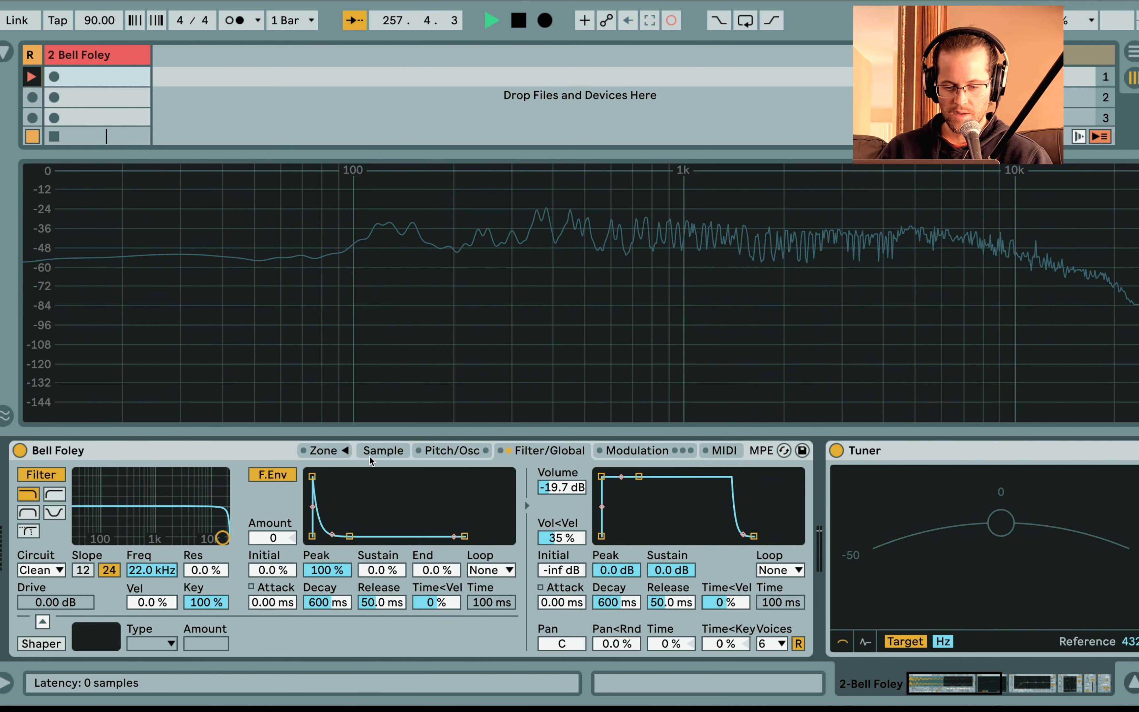
left_click(379, 452)
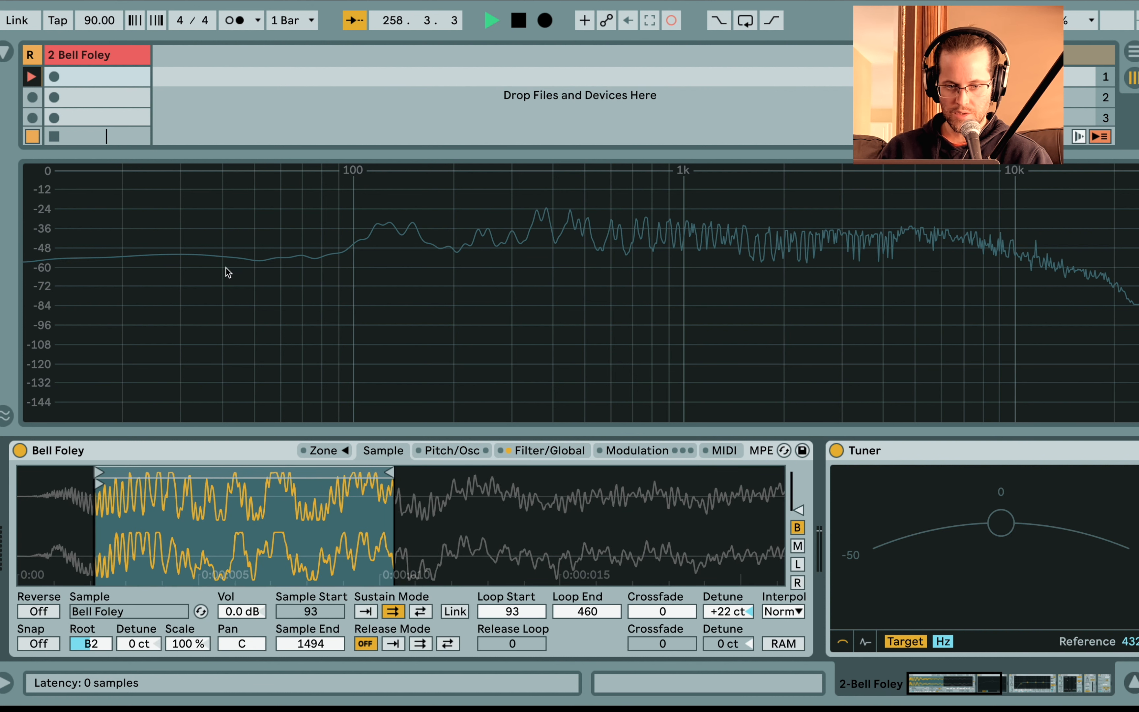
Add a Reverb after the Spectrum with a decay time of 1.76 s and dry/wet at 32 %
left_click(6, 54)
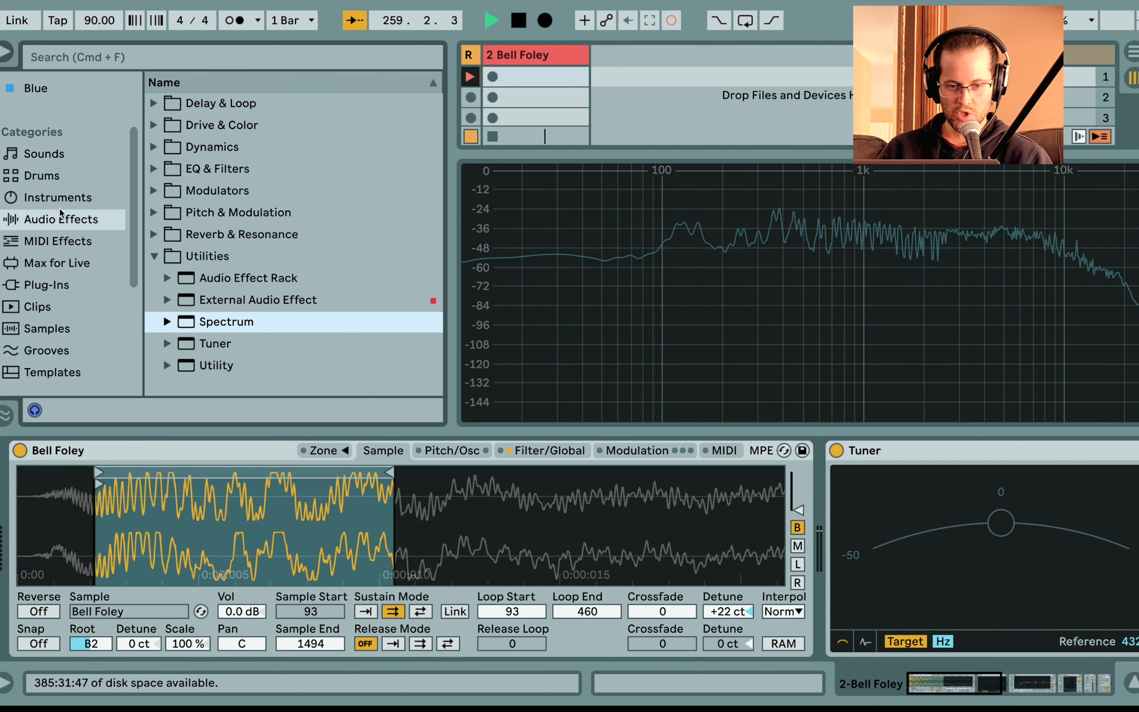
left_click(158, 231)
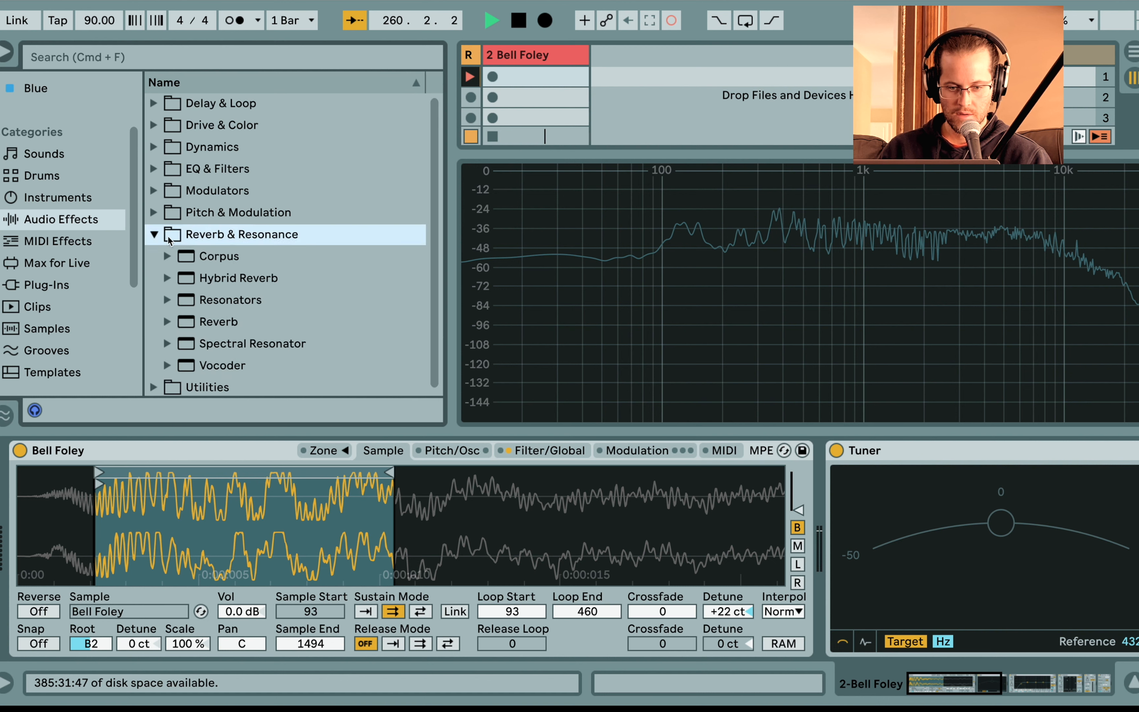
double_click(206, 320)
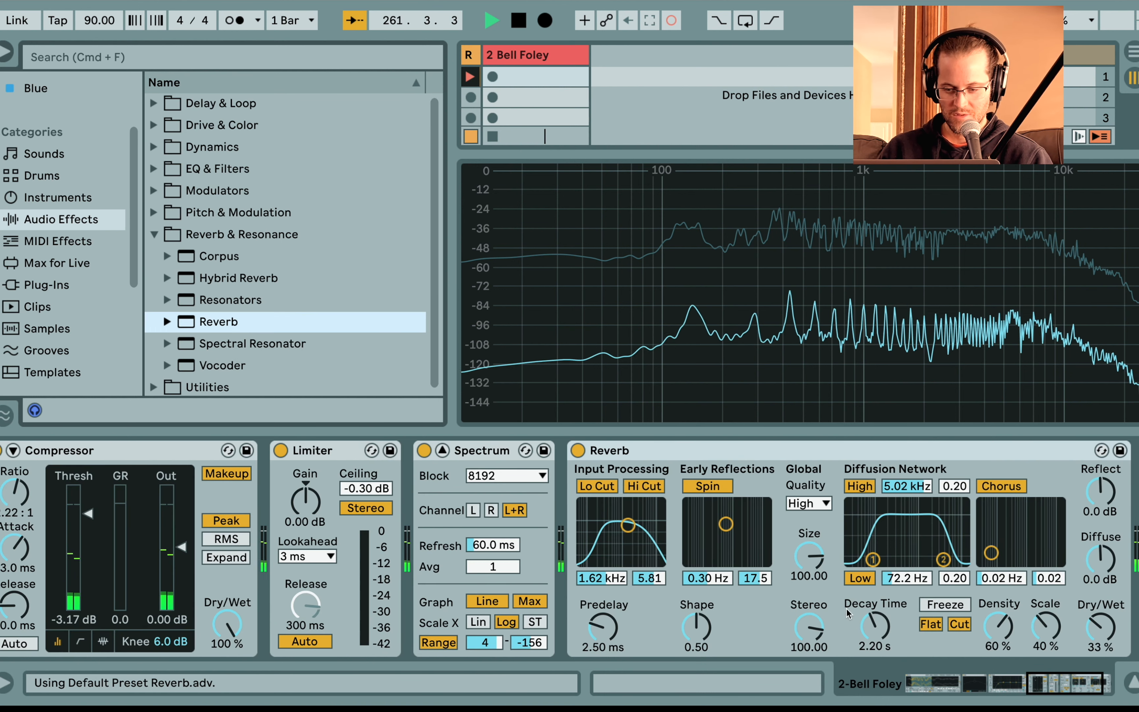
left_click_drag(875, 627, 874, 633)
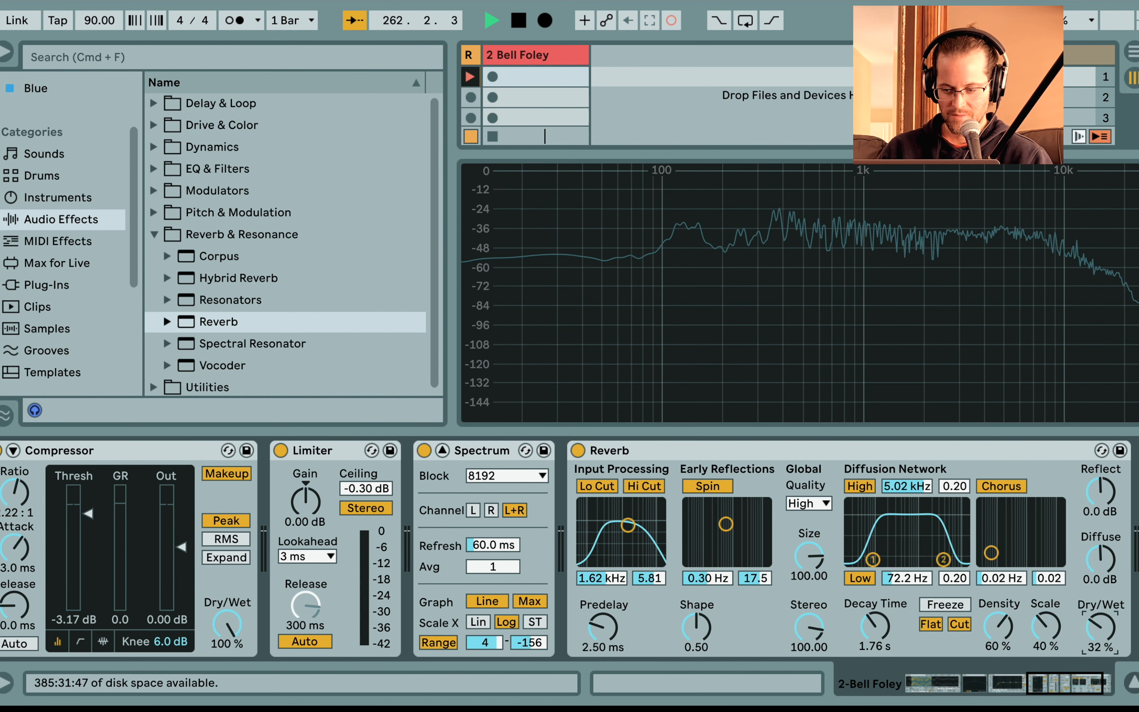
Move the Reverb between the Compressor and the Limiter, and return to the Sampler at the chain's start
left_click_drag(663, 452, 268, 462)
scroll(268, 463, "left", 10)
scroll(268, 465, "left", 15)
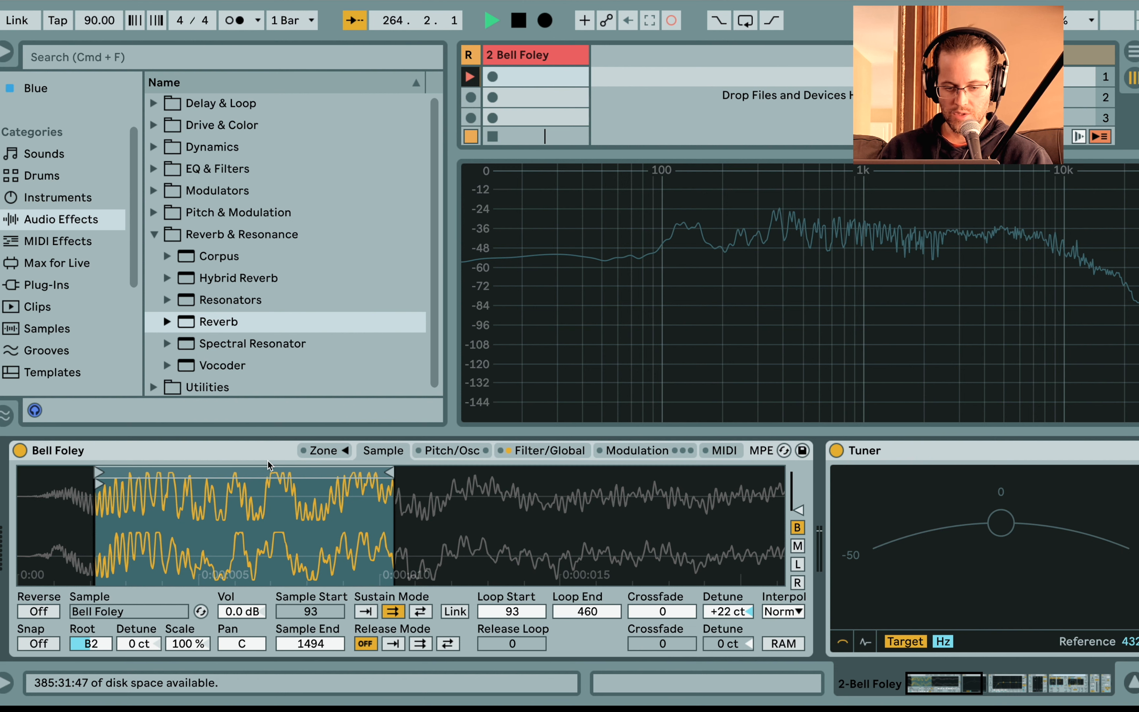
Lower the Sampler's low-pass filter cutoff to 300 Hz and set its resonance to 34 %
left_click(513, 448)
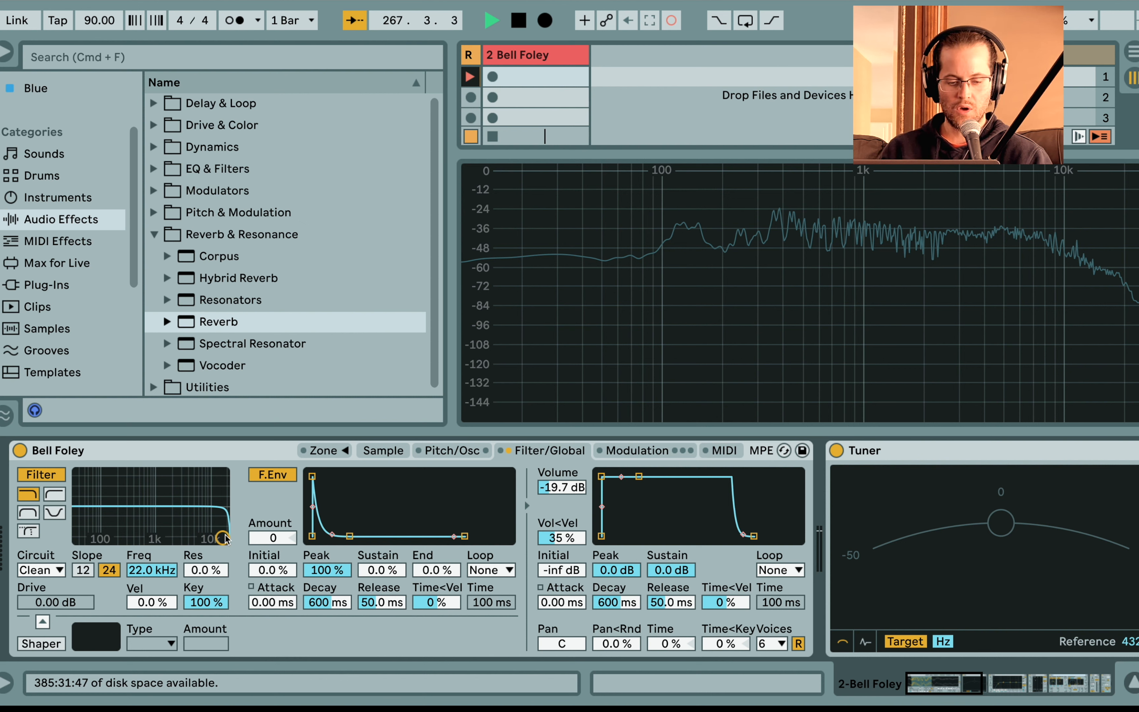
left_click_drag(222, 537, 131, 522)
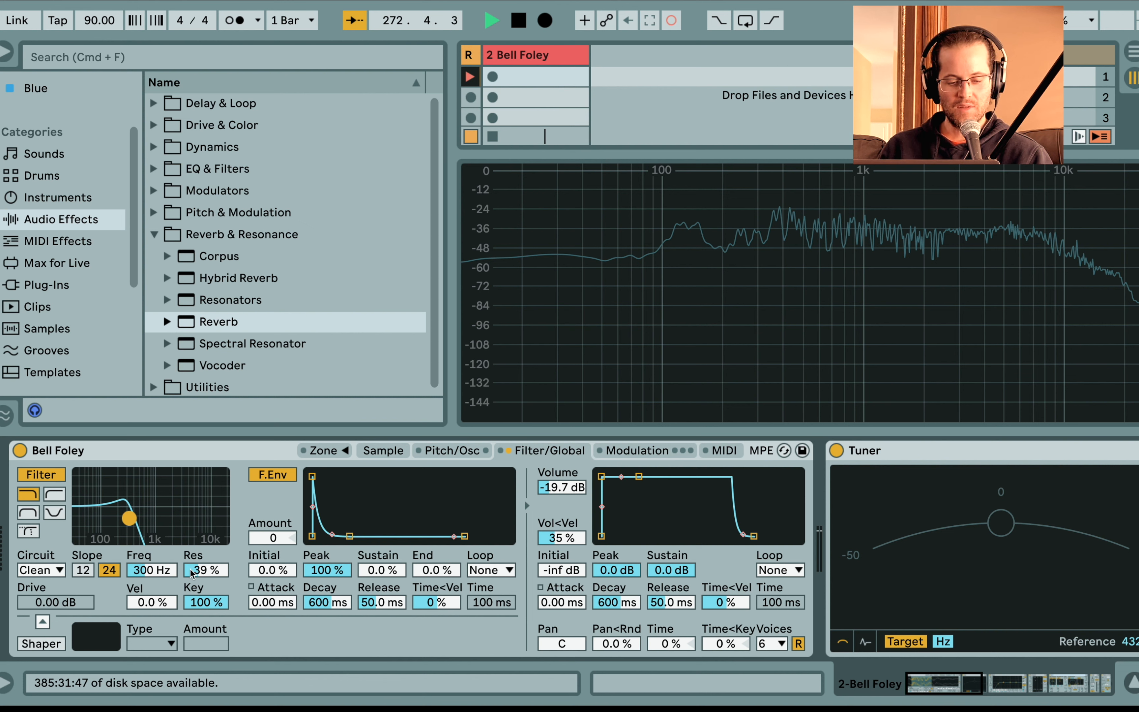
mouse_move(128, 518)
left_mouse_down()
mouse_move(130, 537)
mouse_move(130, 508)
left_mouse_up()
mouse_move(201, 571)
left_mouse_down()
mouse_move(201, 561)
mouse_move(201, 583)
left_mouse_up()
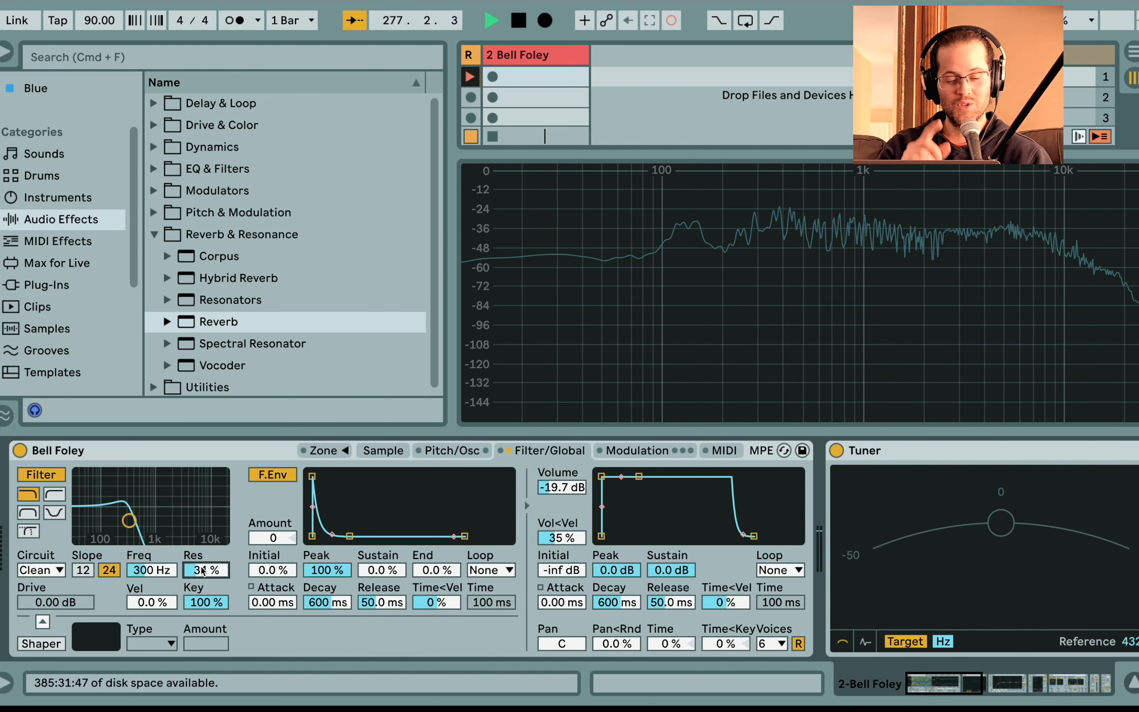
Try extending the sample's sustain loop end to 553, and undo the change
left_click(377, 452)
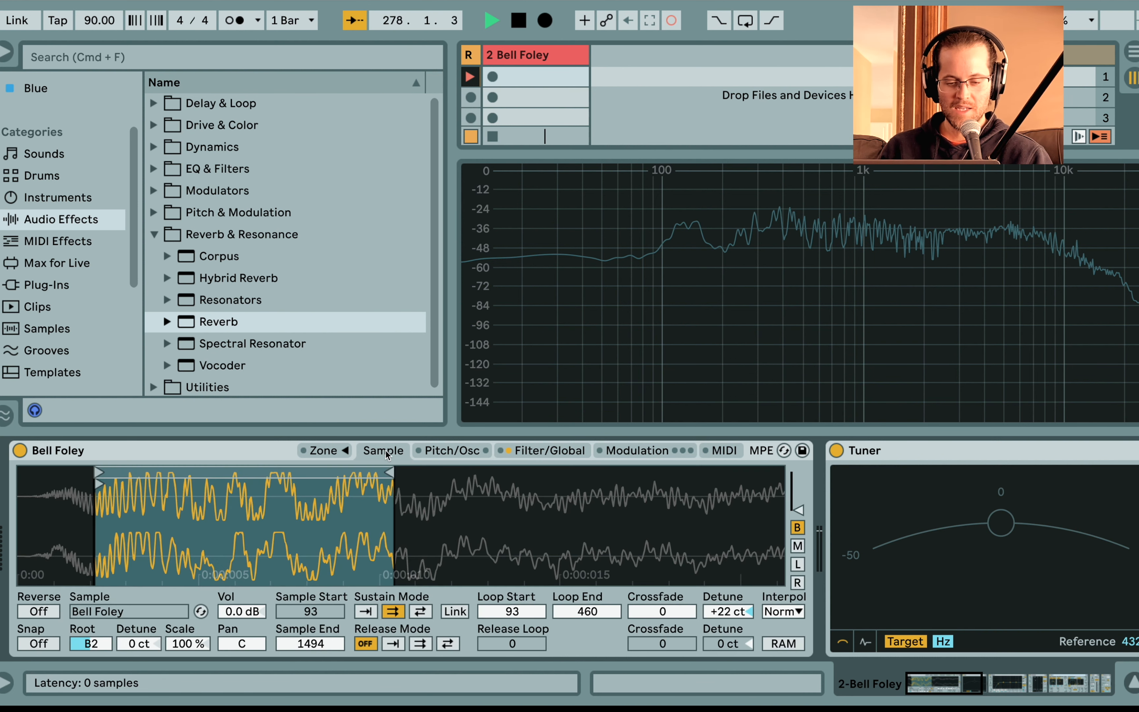
left_click_drag(376, 556, 489, 519)
left_click_drag(298, 503, 298, 496)
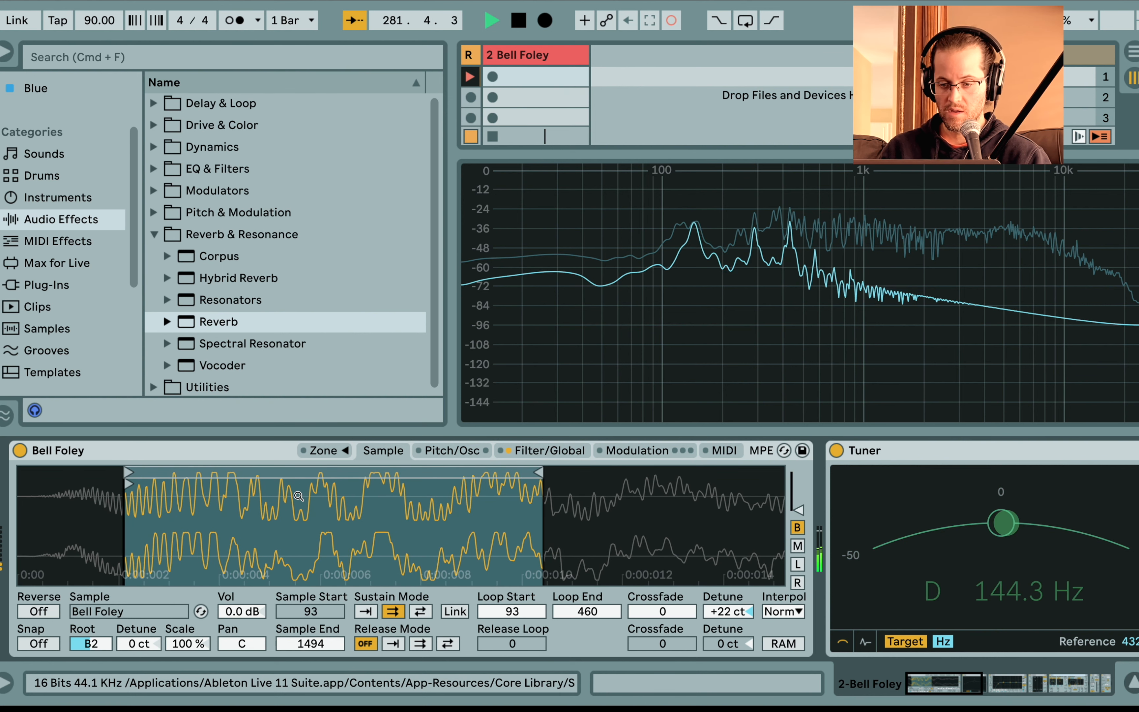
mouse_move(676, 257)
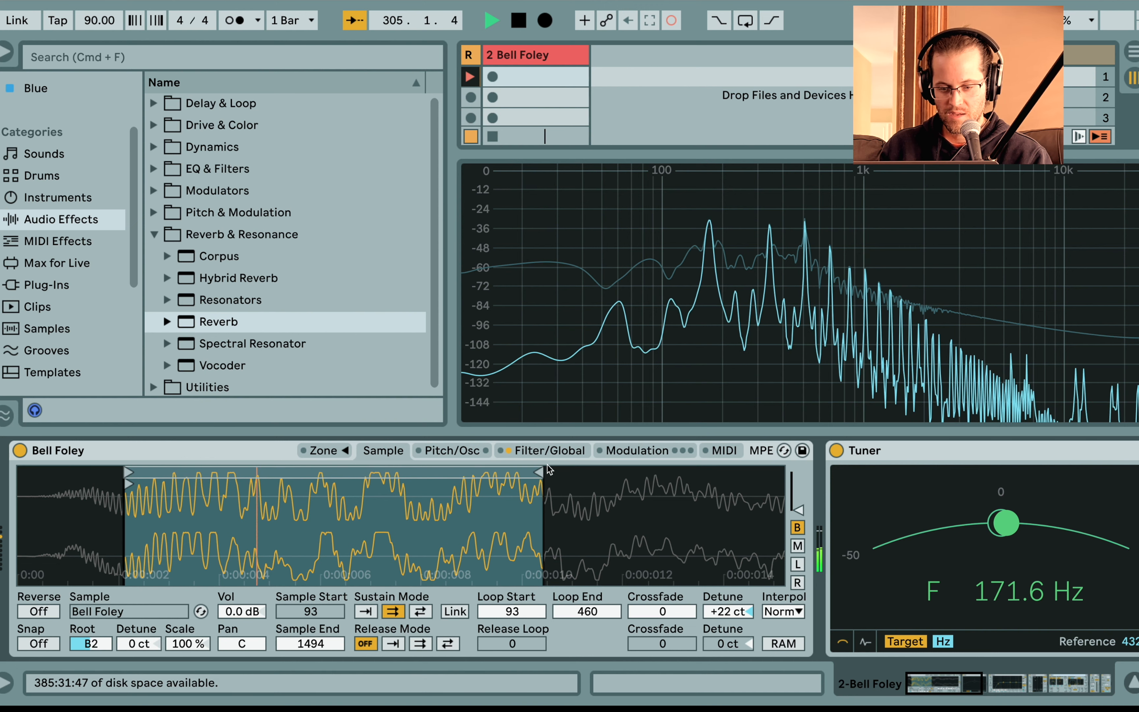
mouse_move(546, 469)
left_mouse_down()
mouse_move(350, 484)
mouse_move(660, 483)
mouse_move(649, 484)
left_mouse_up()
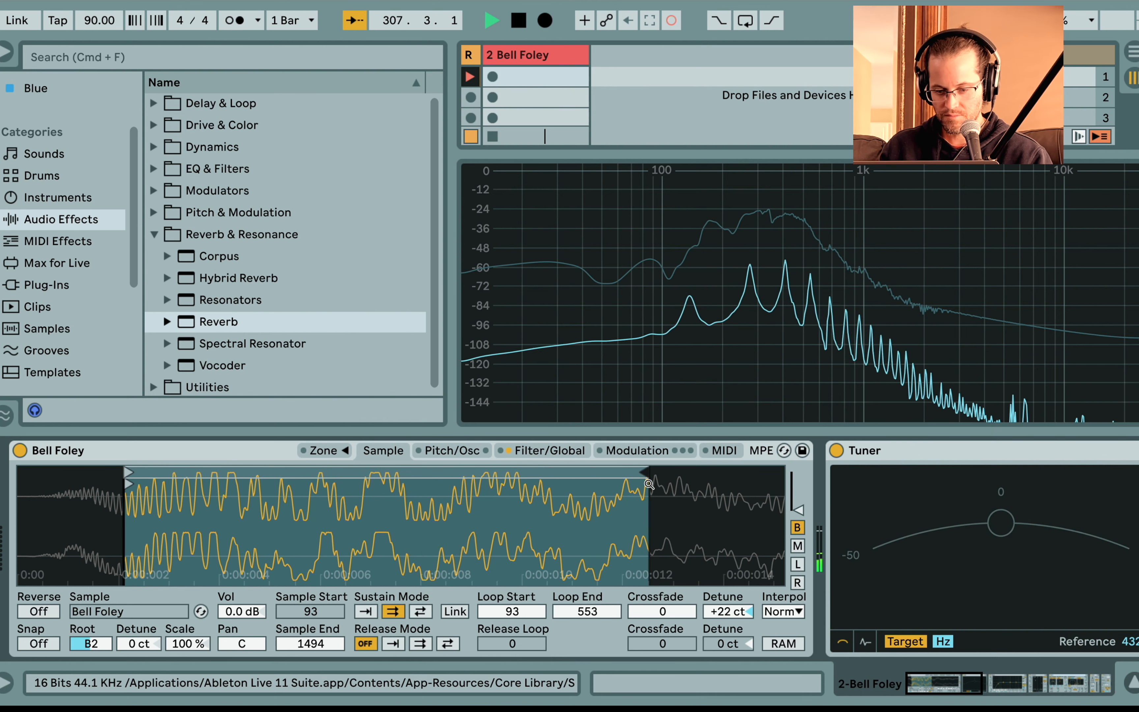
key("super+z")
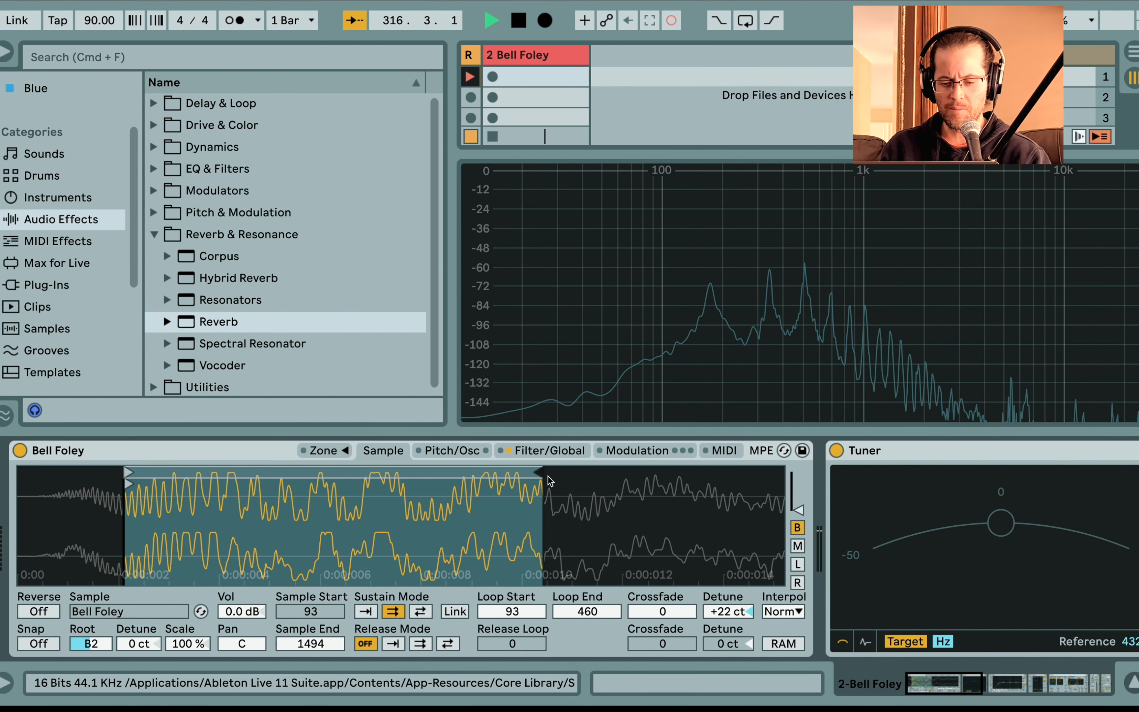
Lengthen the Sampler's volume envelope with a decay of 7.18 s and a release of 2.10 s
left_click(550, 450)
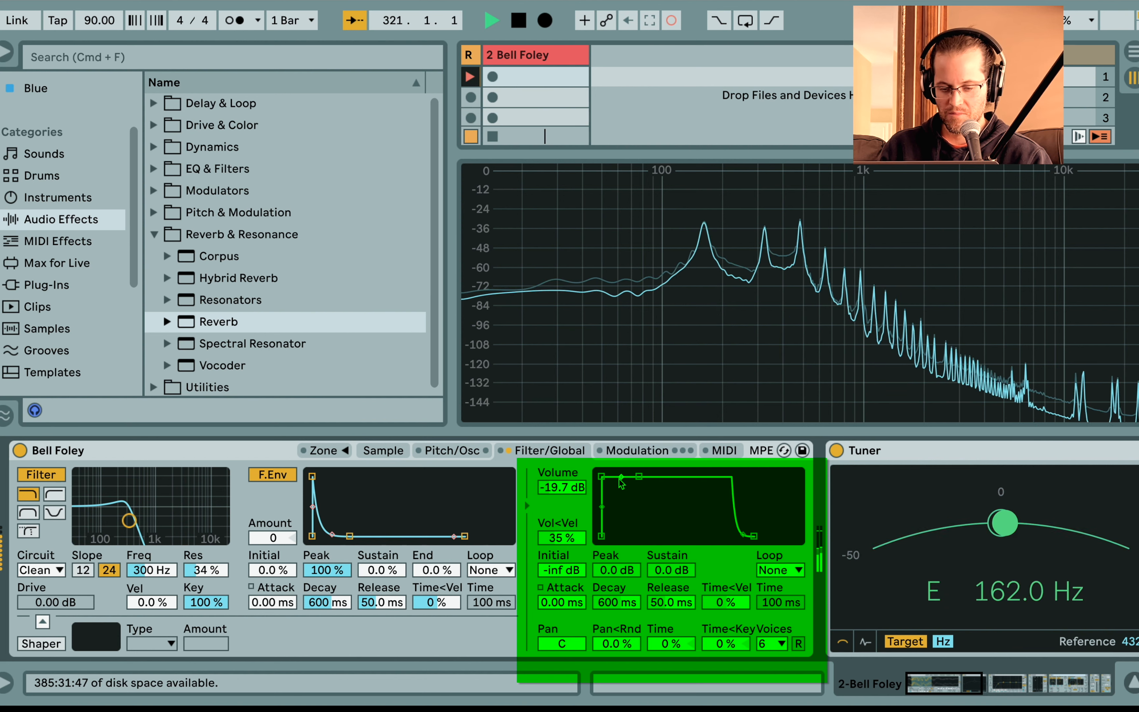
left_click_drag(625, 597, 626, 597)
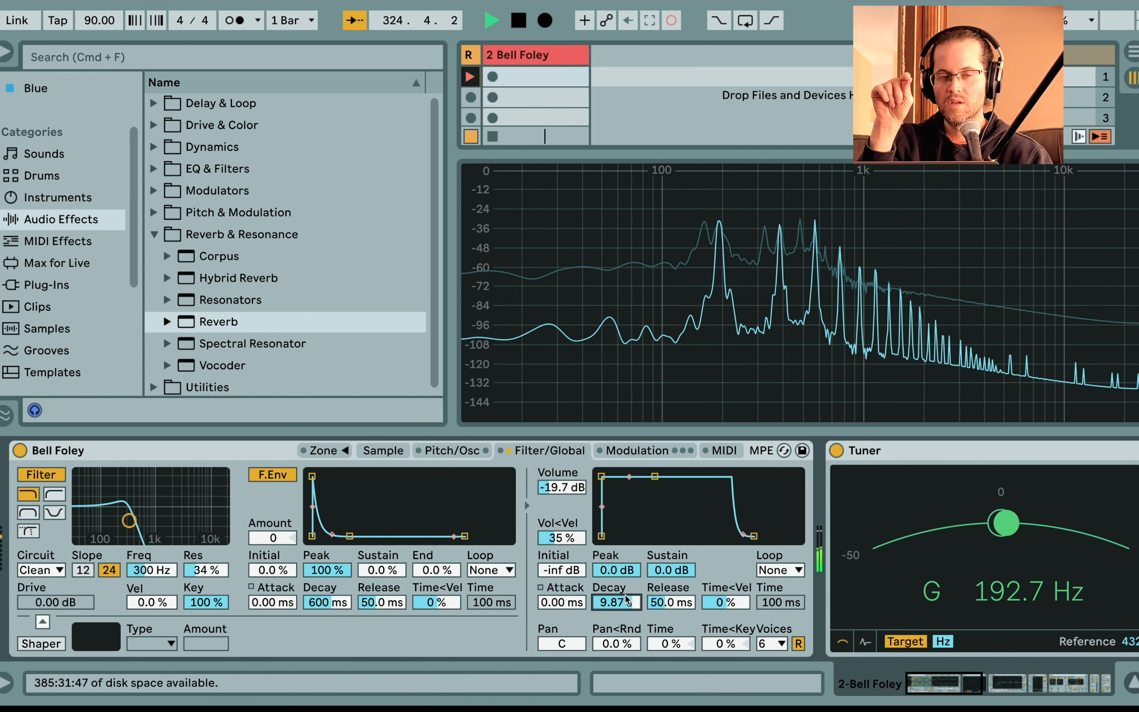
mouse_move(655, 477)
left_mouse_down()
mouse_move(654, 506)
mouse_move(654, 477)
left_mouse_up()
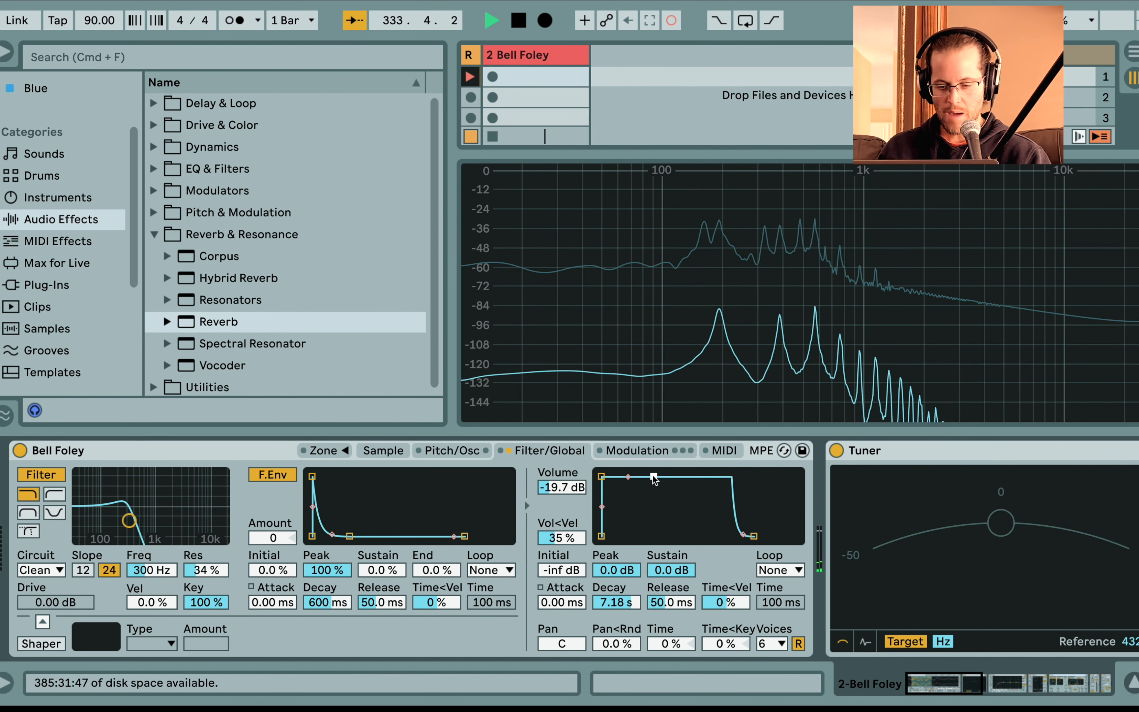
left_click_drag(671, 602, 671, 572)
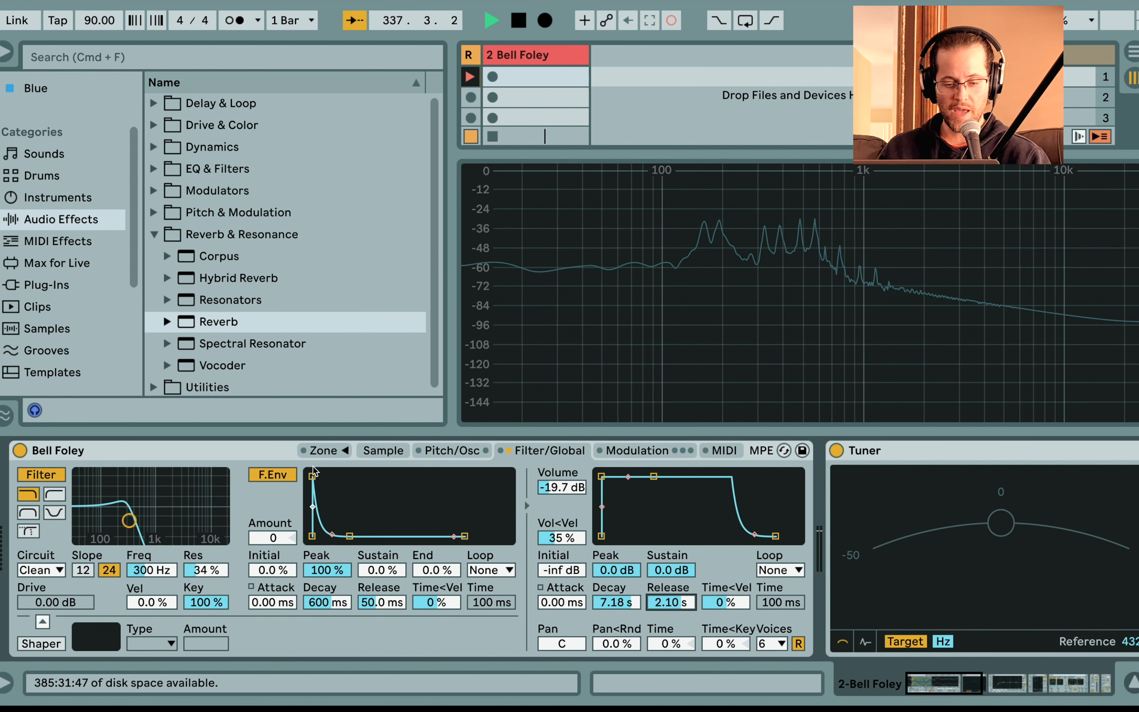
Adjust how strongly the filter envelope modulates the cutoff, ending with an amount of 27
left_click(274, 538)
type("22")
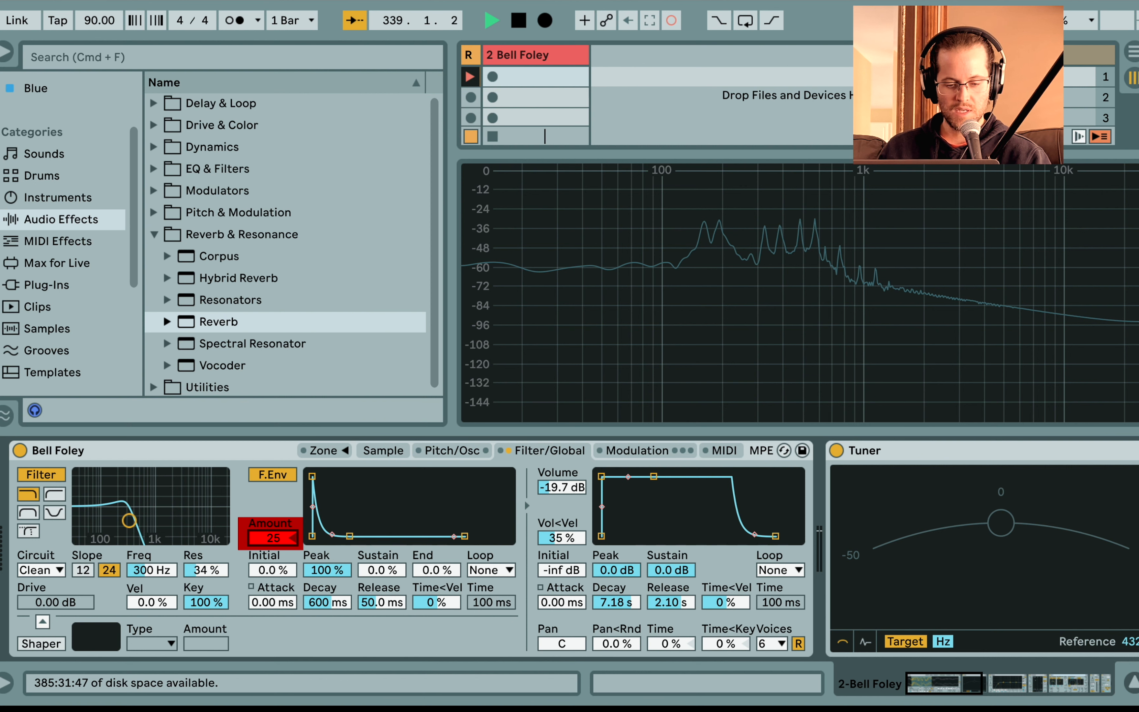
left_click(292, 539)
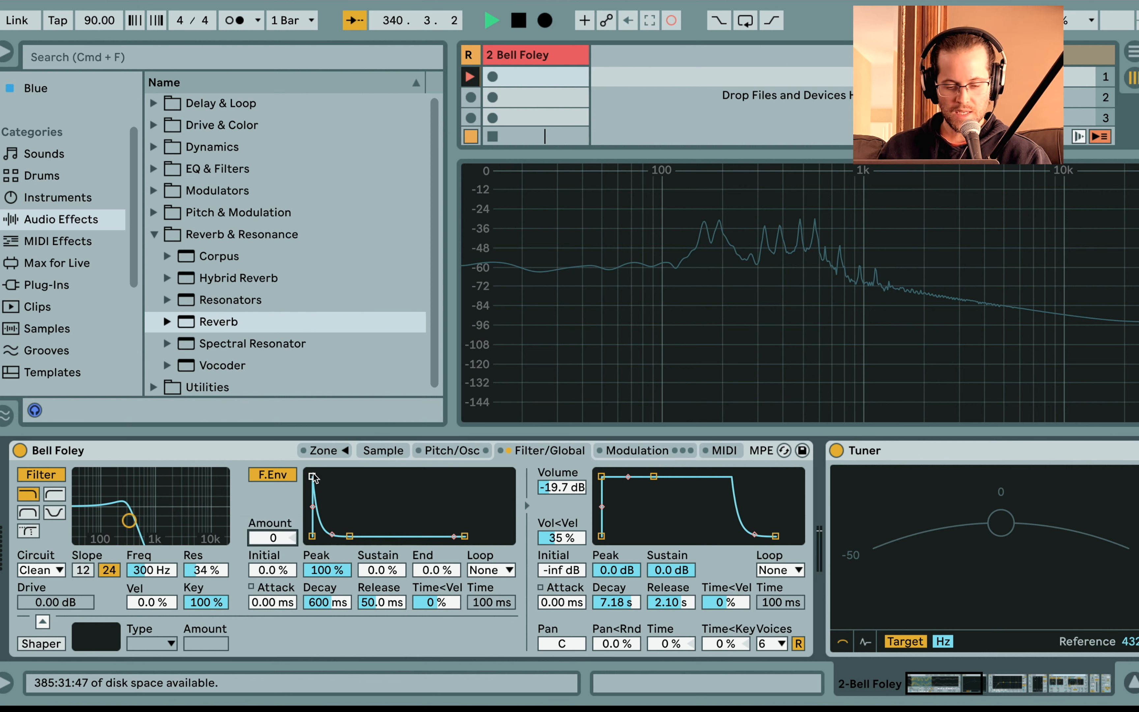
mouse_move(133, 525)
left_mouse_down()
mouse_move(223, 499)
mouse_move(123, 518)
mouse_move(131, 527)
left_mouse_up()
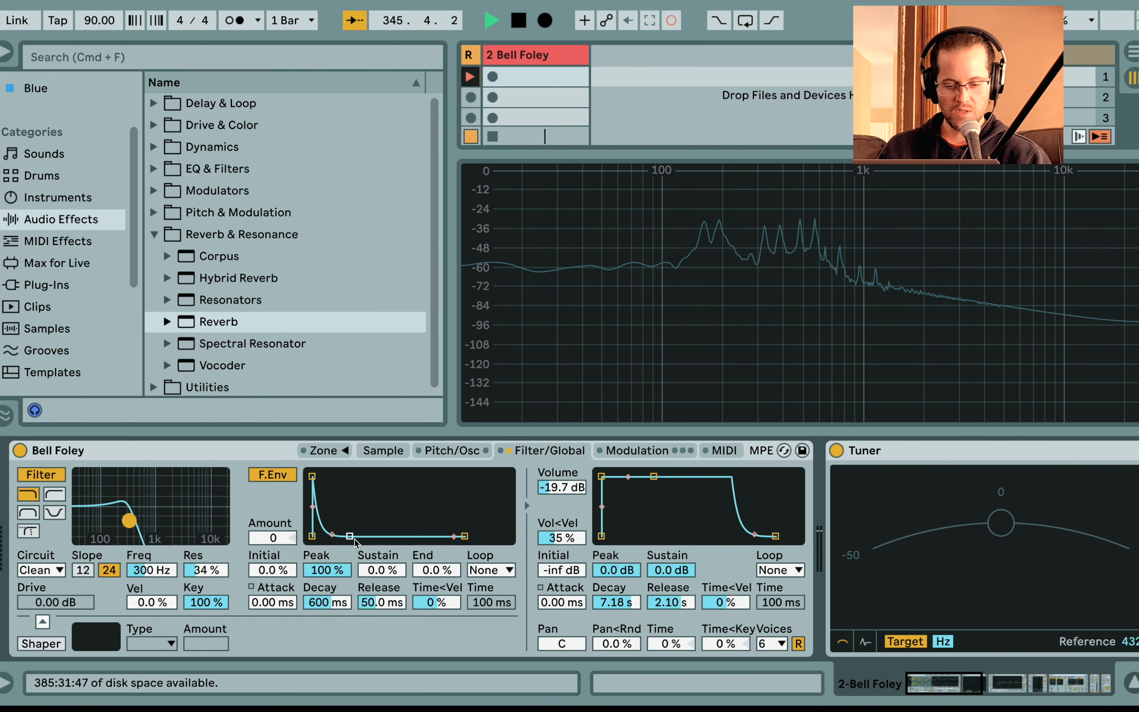
left_click(281, 538)
left_click_drag(281, 539, 280, 536)
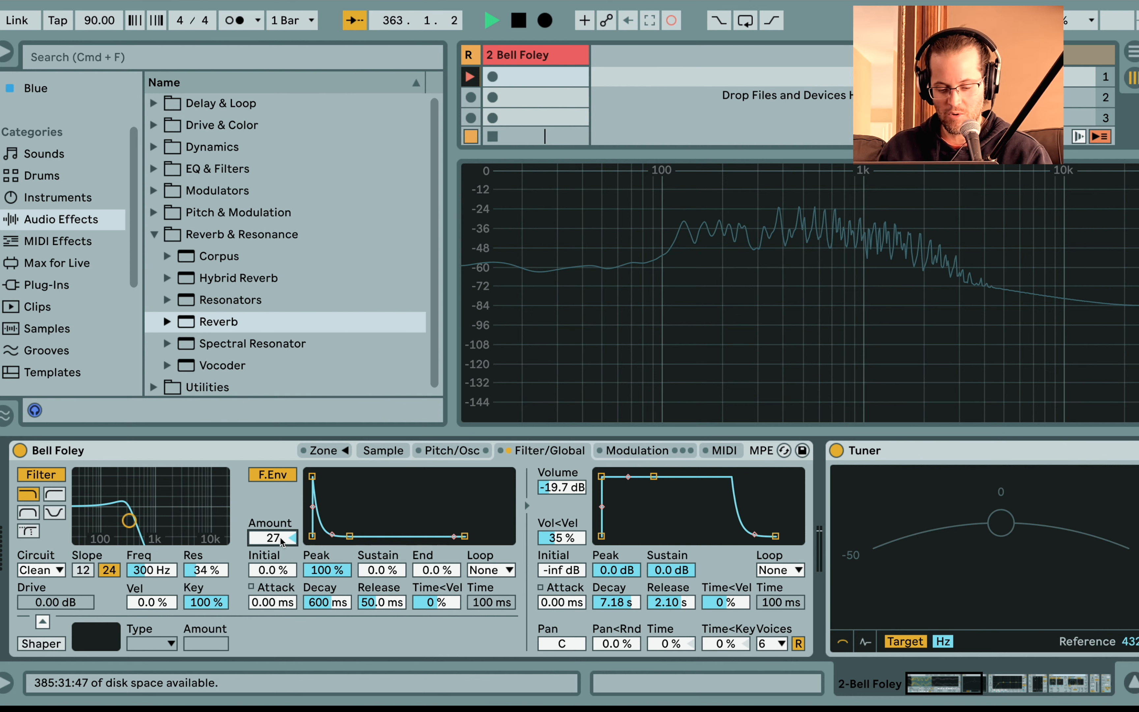
Set the filter envelope's decay to 579 ms and raise its sustain to about 39 %
left_click(328, 603)
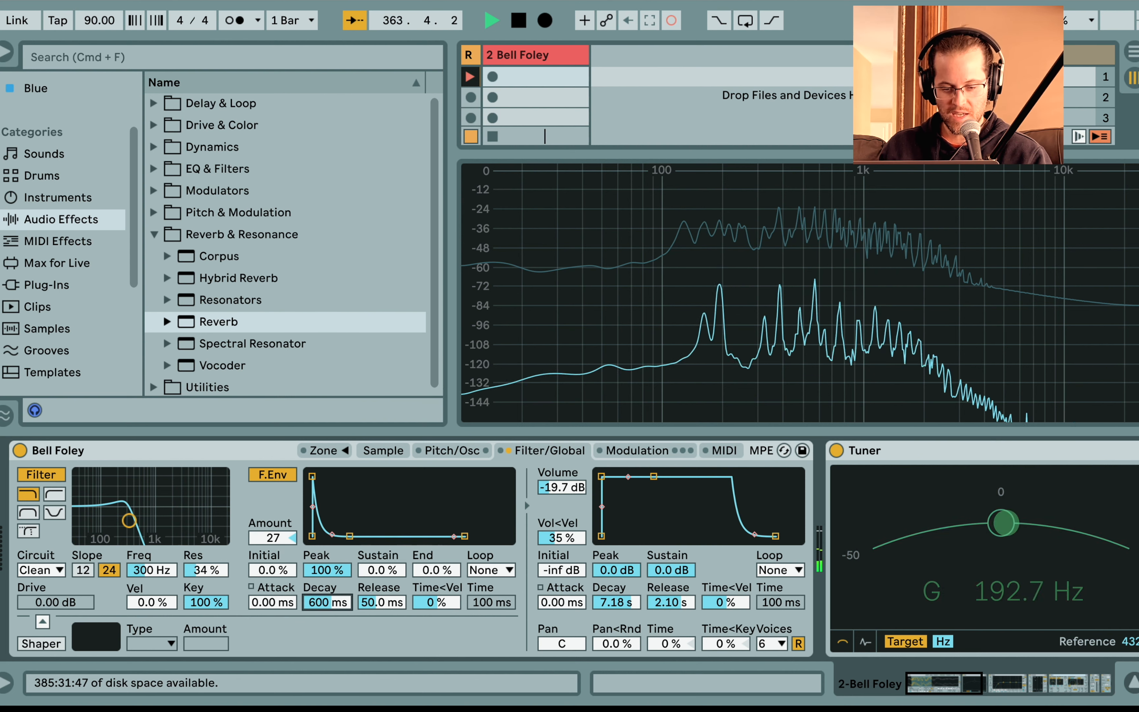
mouse_move(327, 603)
left_mouse_down()
mouse_move(327, 631)
mouse_move(327, 604)
left_mouse_up()
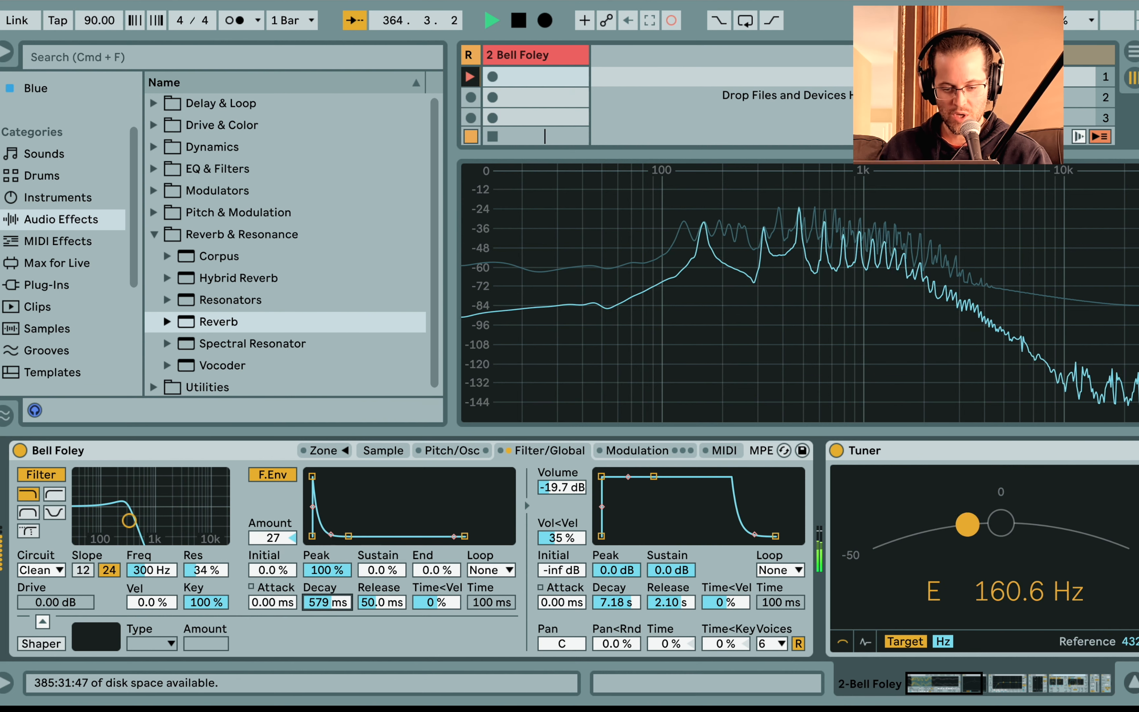
left_click_drag(382, 571, 381, 556)
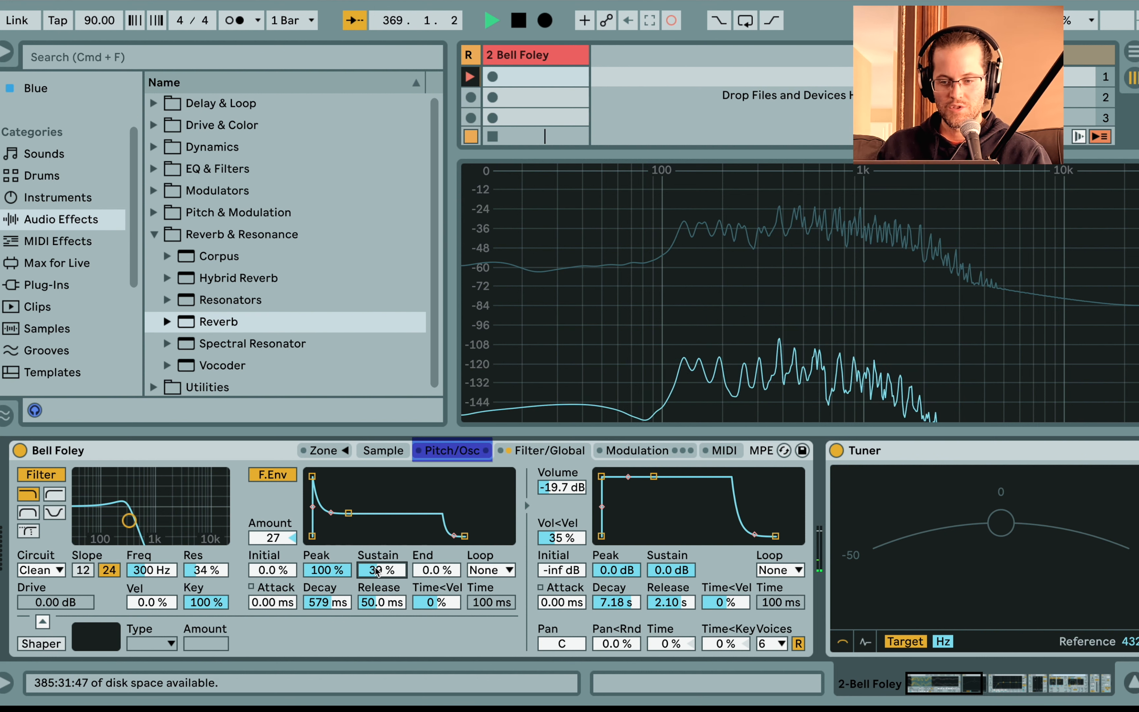
Set the pitch envelope's amount to +2 st and its decay to 18.6 ms, and compare the sound with the envelope off and on
left_click(471, 453)
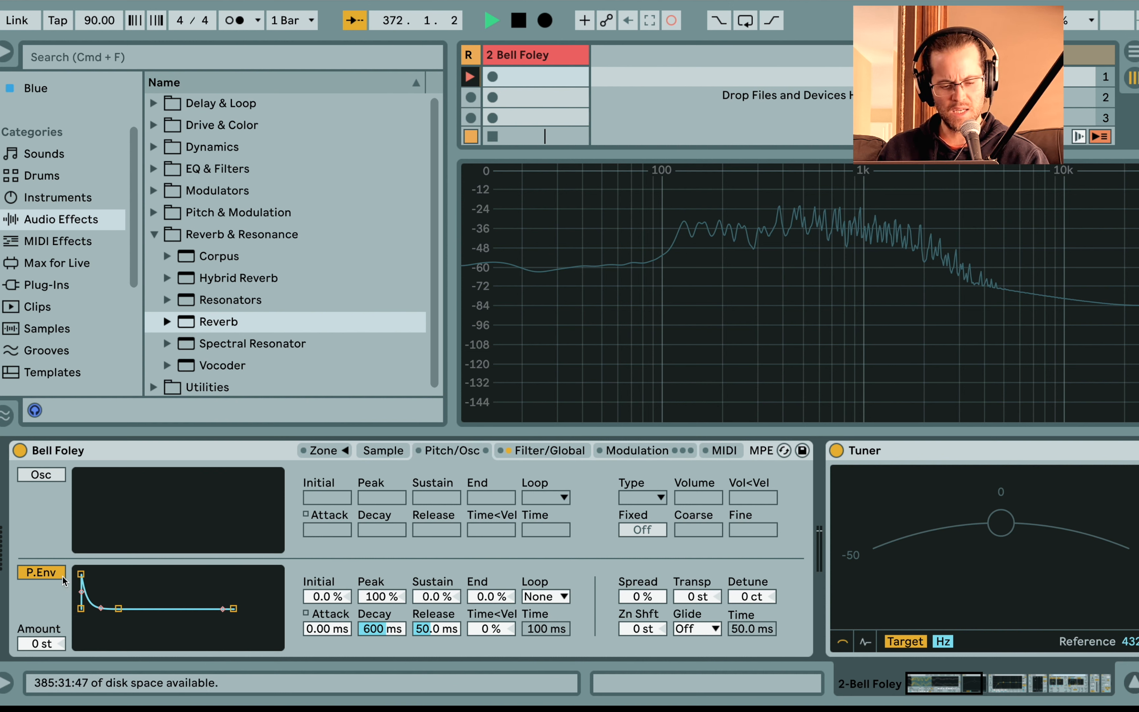
left_click(41, 643)
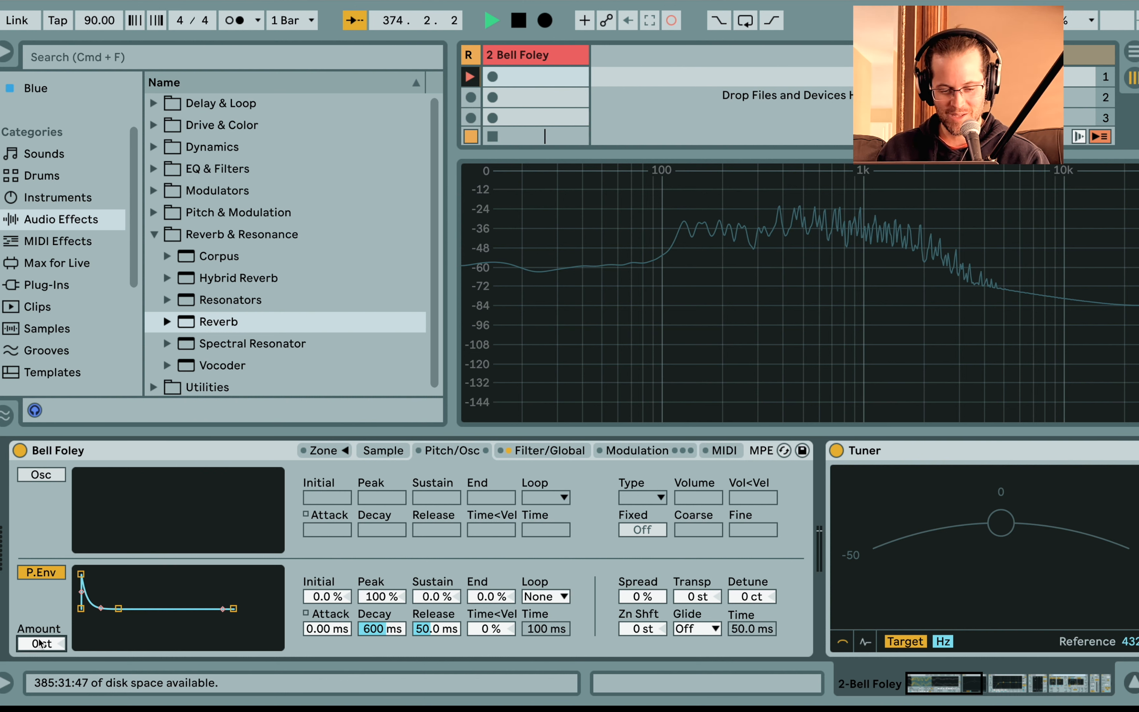
type("1")
key("Return")
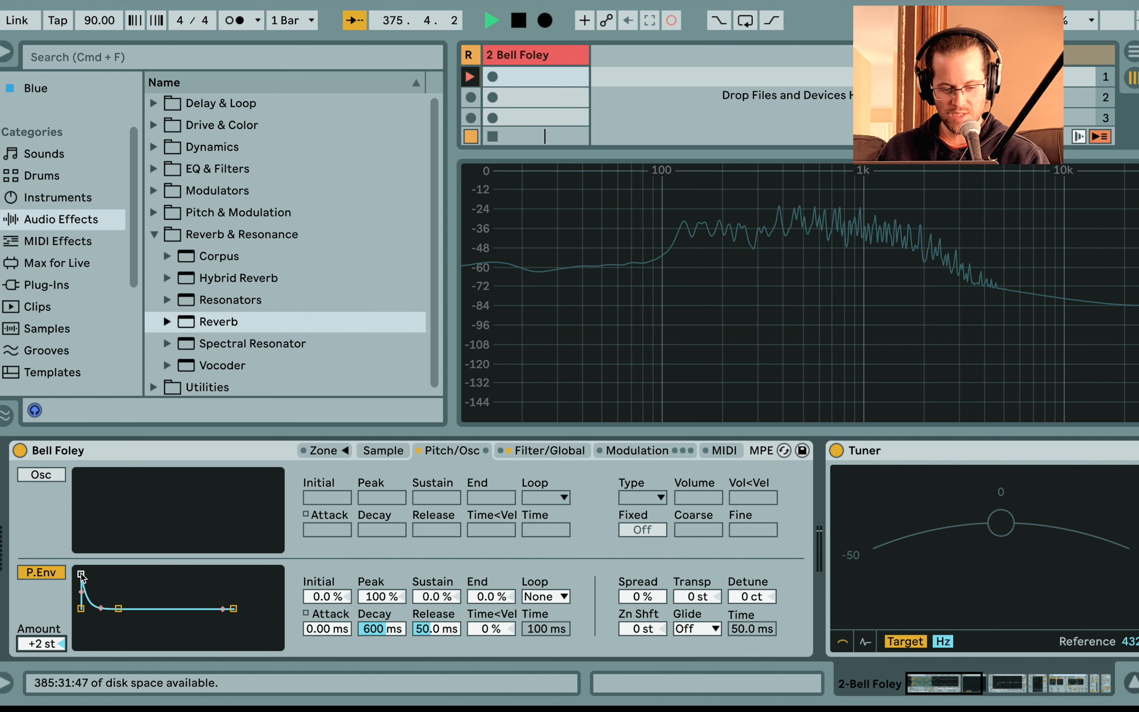
left_click(381, 629)
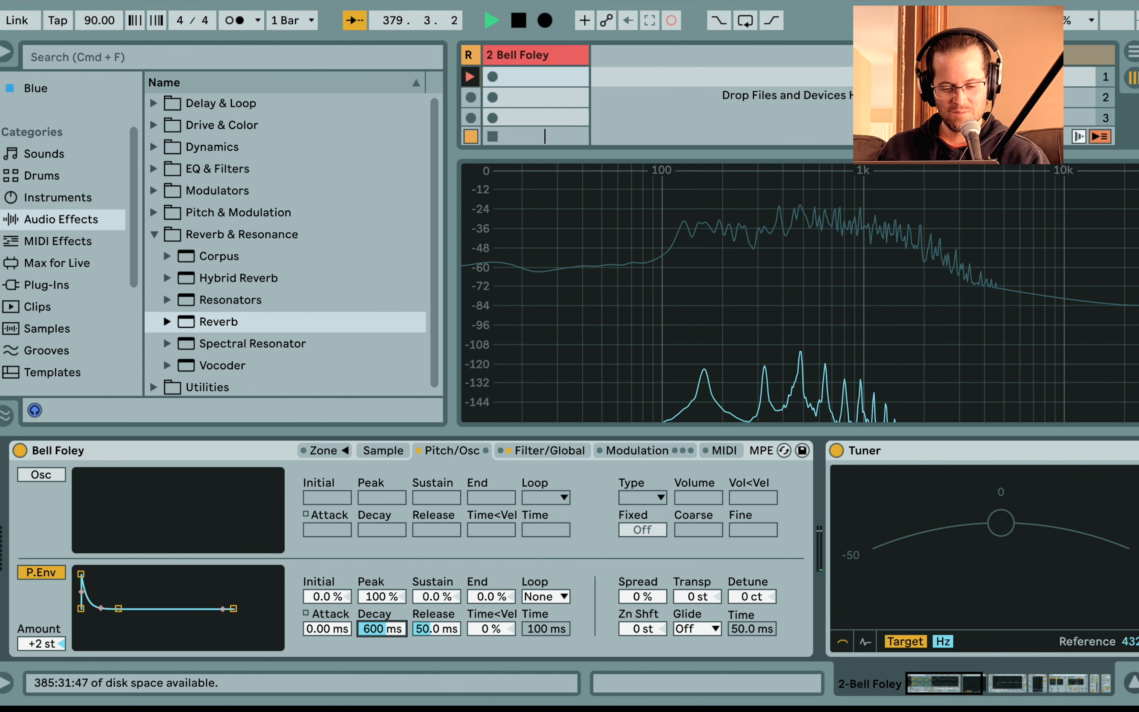
left_click_drag(380, 628, 380, 674)
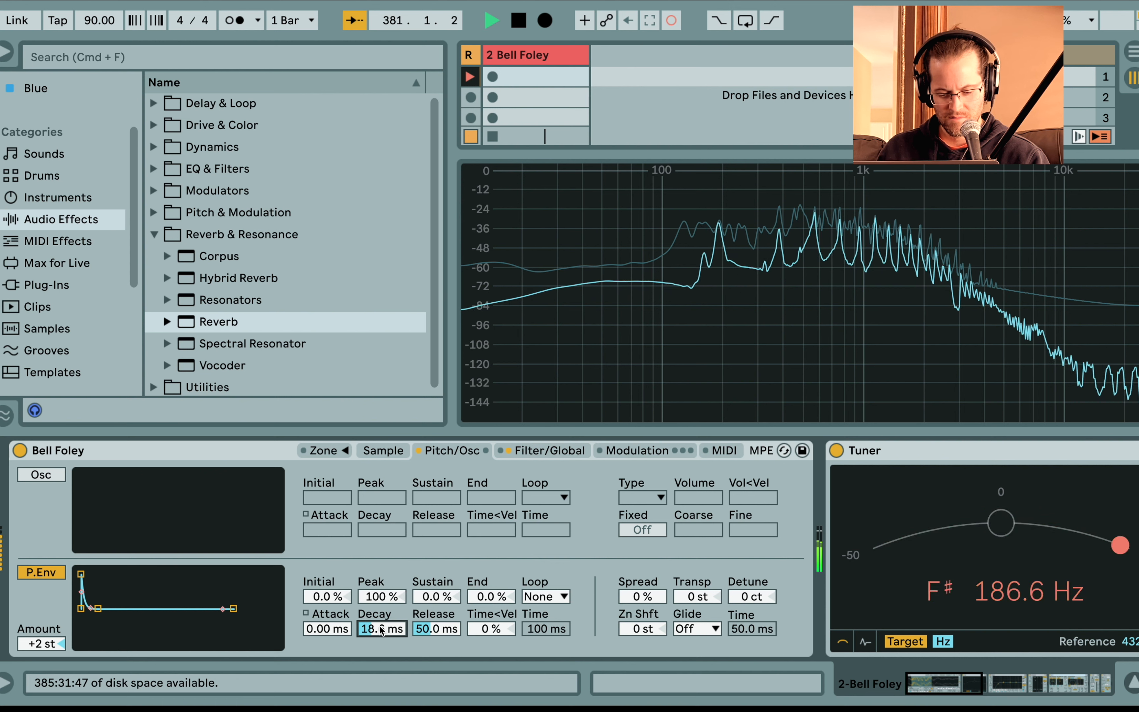
left_click(39, 576)
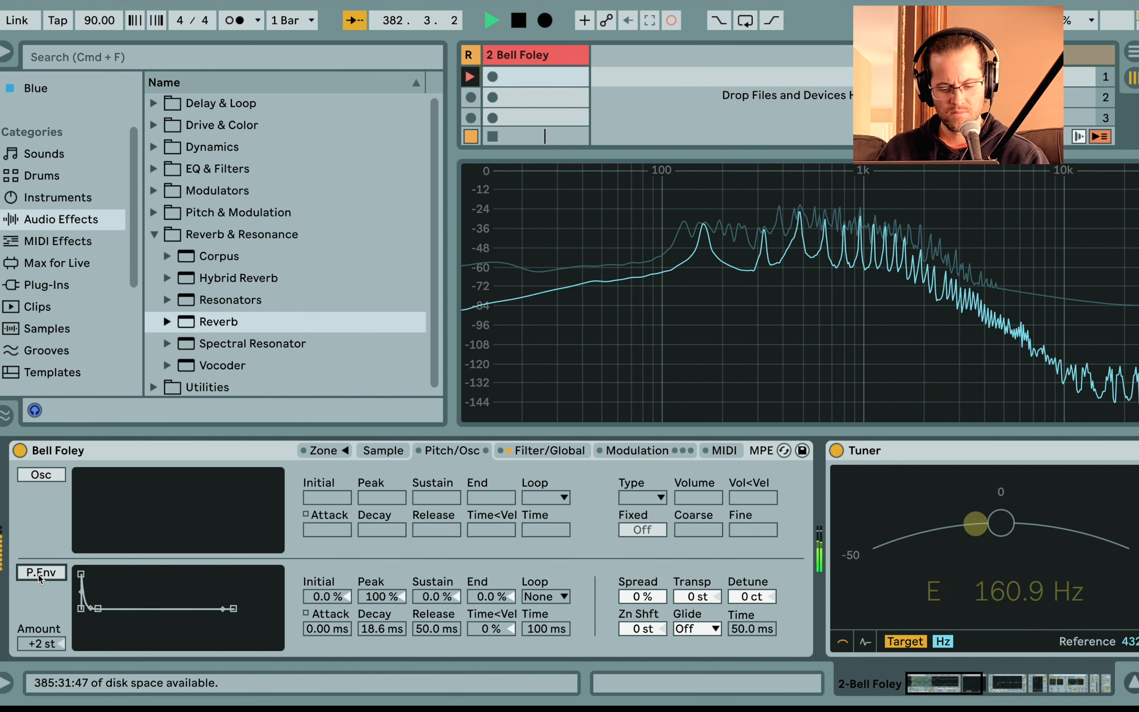
left_click(39, 576)
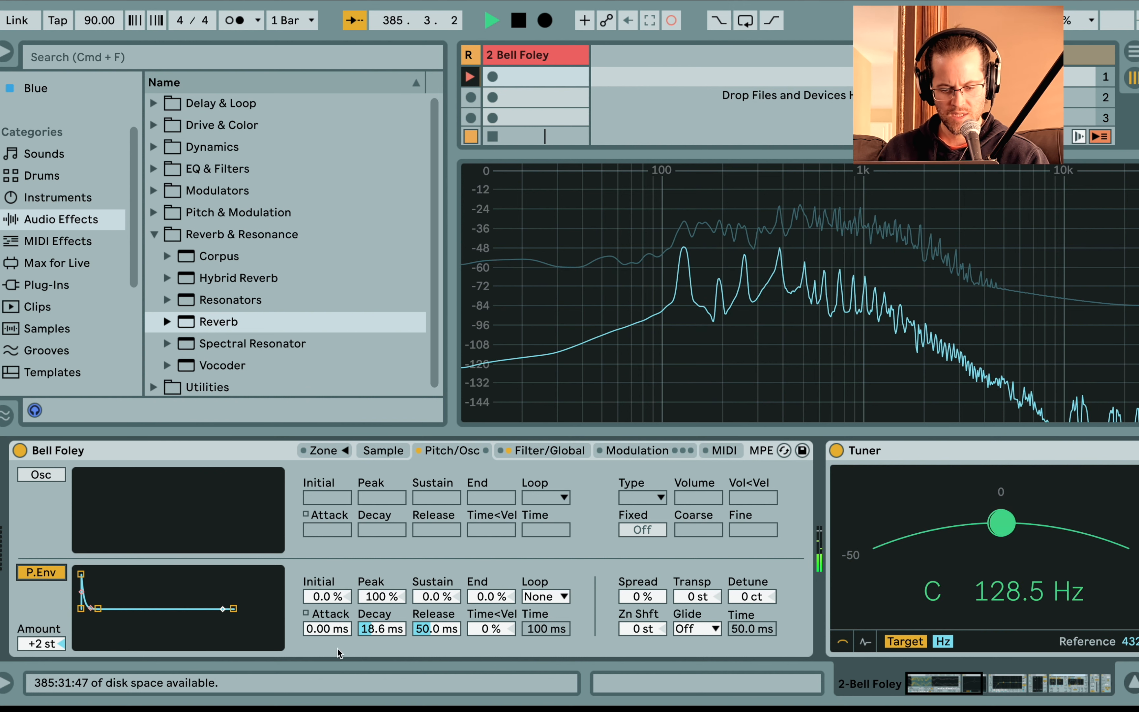
Try a pitch envelope decay of 2.96 s with the peak at -100 %, and restore the peak to 100 % with a 410 ms decay
left_click_drag(381, 632, 381, 579)
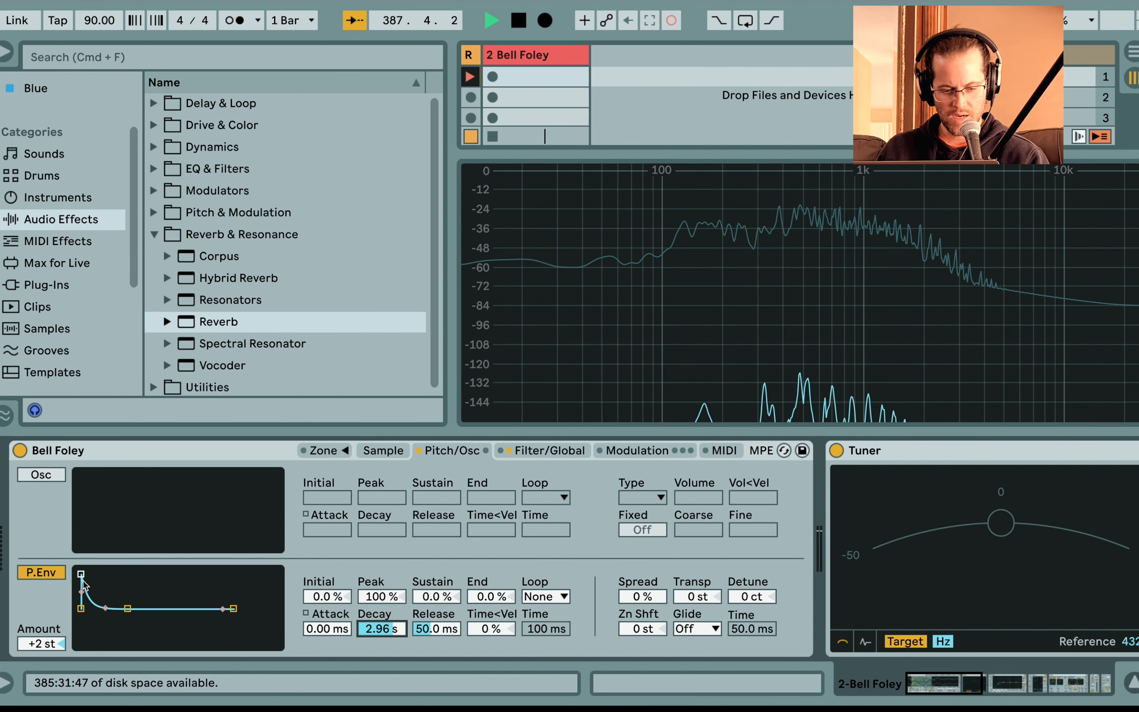
left_click_drag(83, 584, 81, 642)
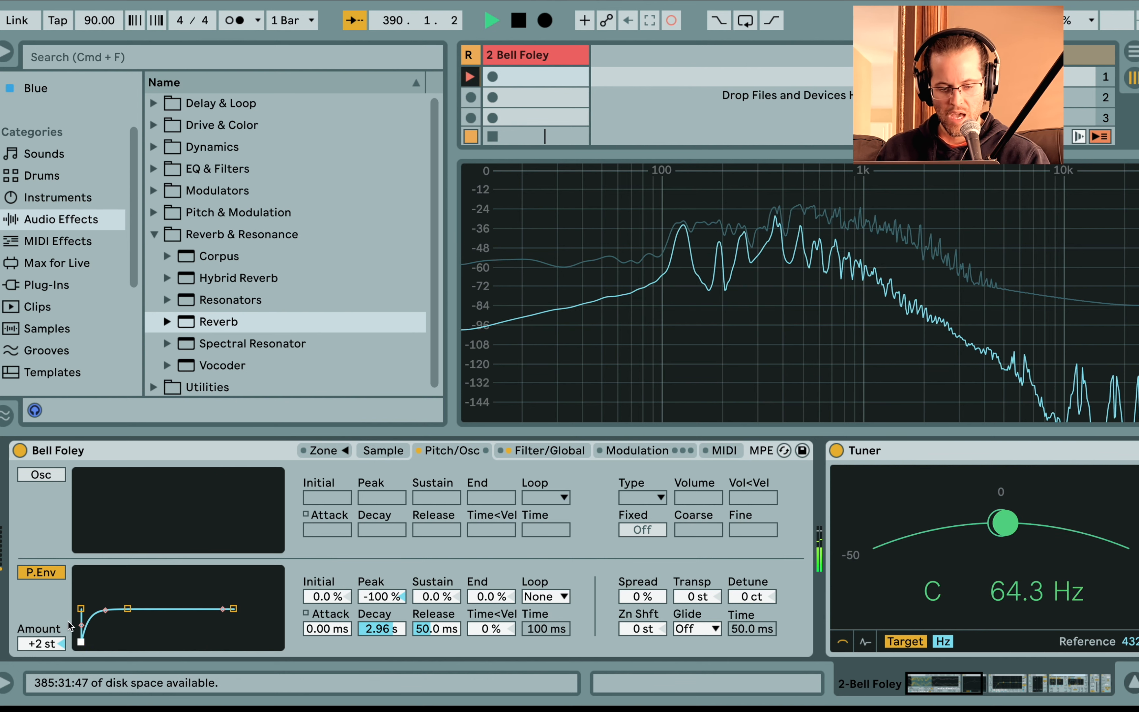
left_click_drag(81, 642, 81, 575)
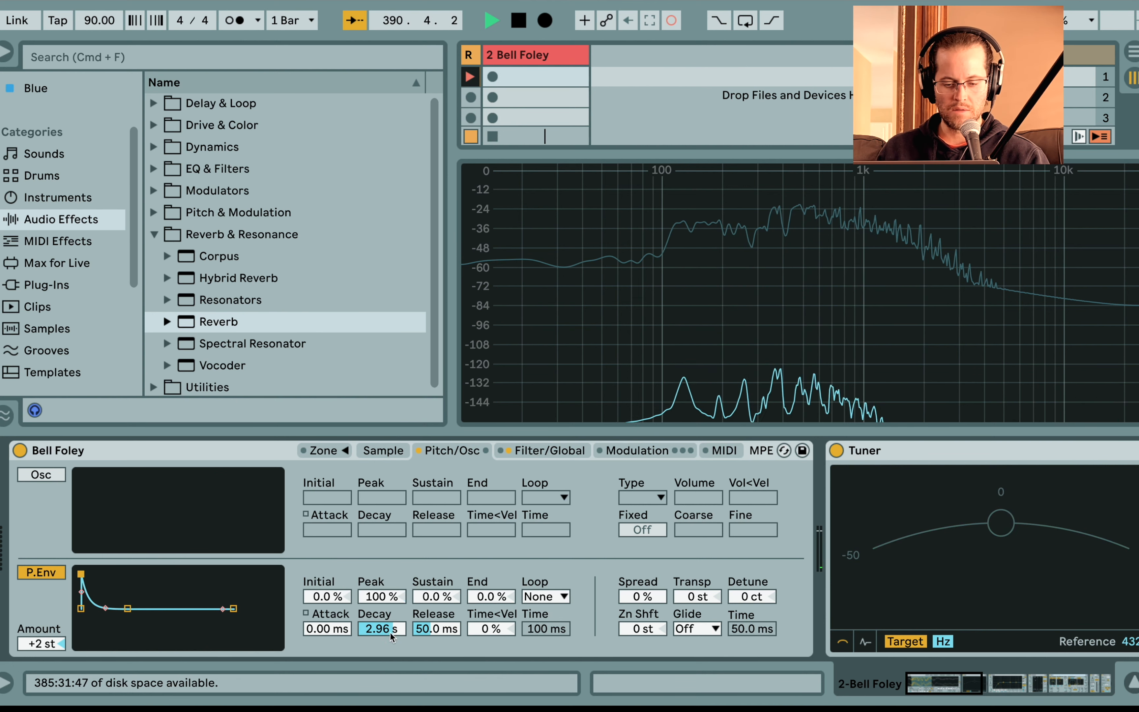
left_click_drag(391, 636, 389, 635)
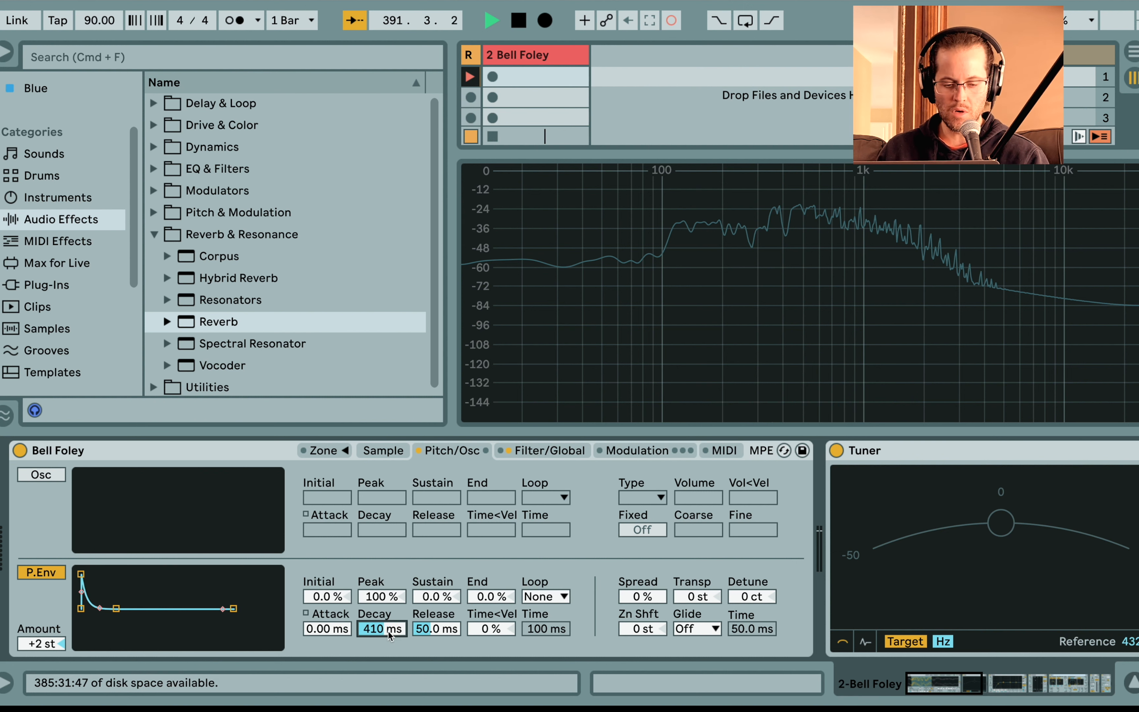
Set the pitch envelope's amount to +12 st and its decay to 11.1 ms, and compare the sound with the envelope off and on
left_click(41, 643)
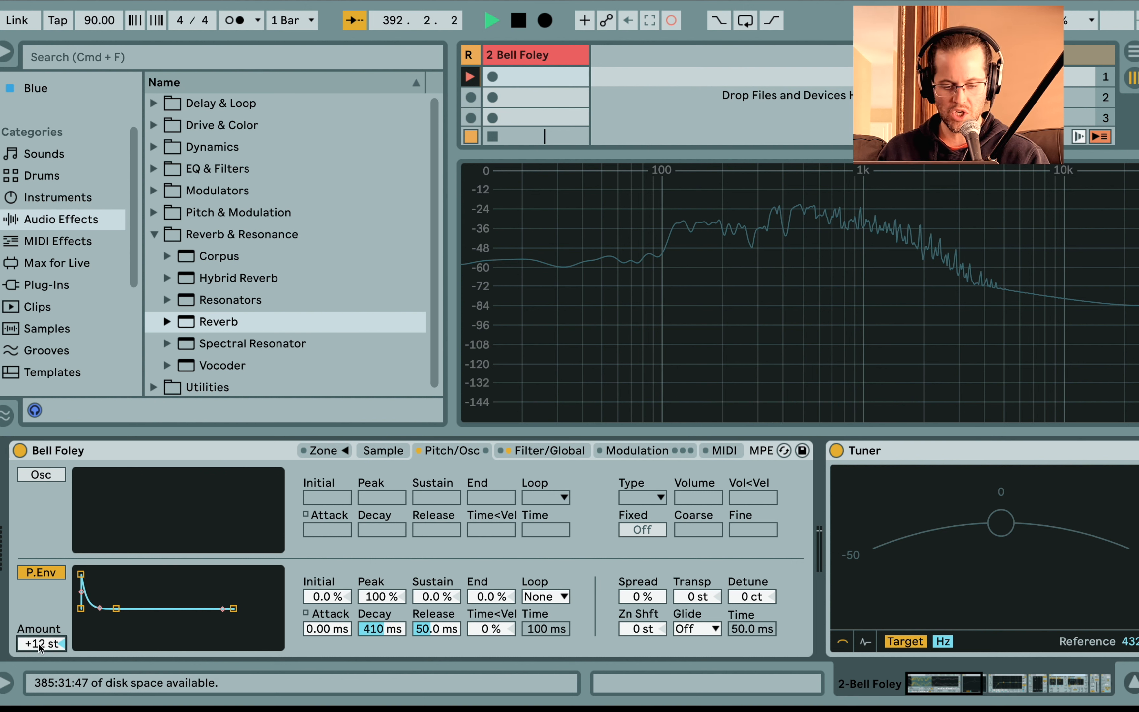
left_click_drag(372, 637, 372, 676)
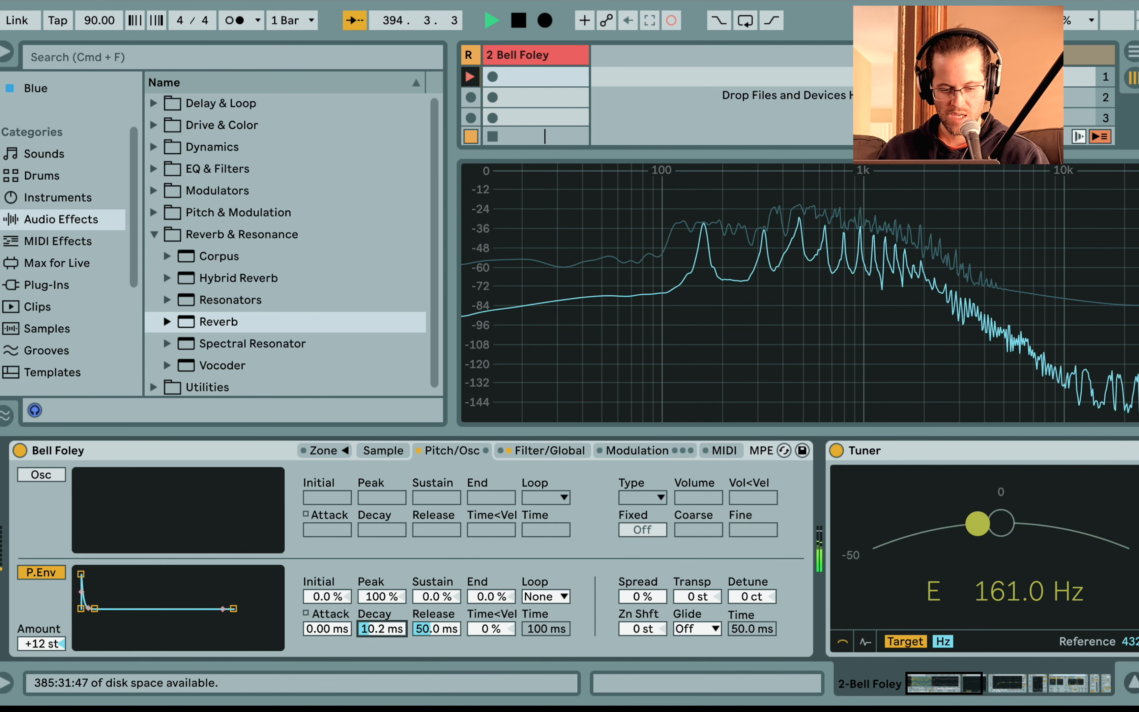
left_click(45, 573)
left_click(45, 574)
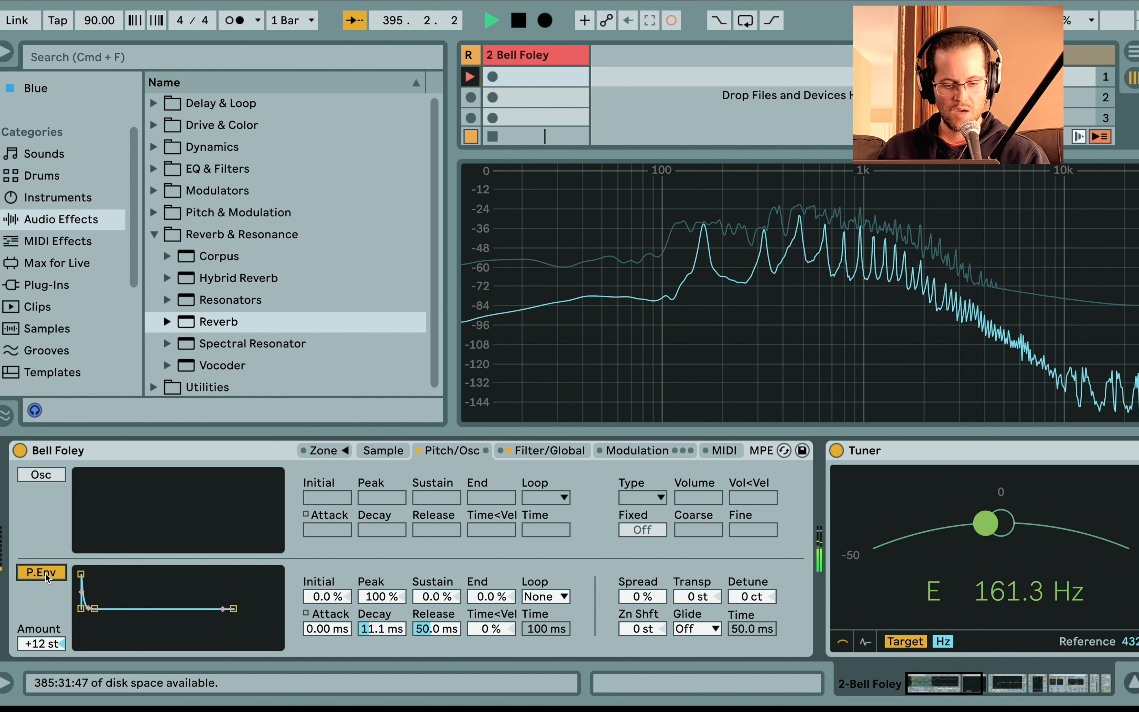
Turn off the pitch envelope and enable the Sampler's modulation oscillator
left_click(45, 574)
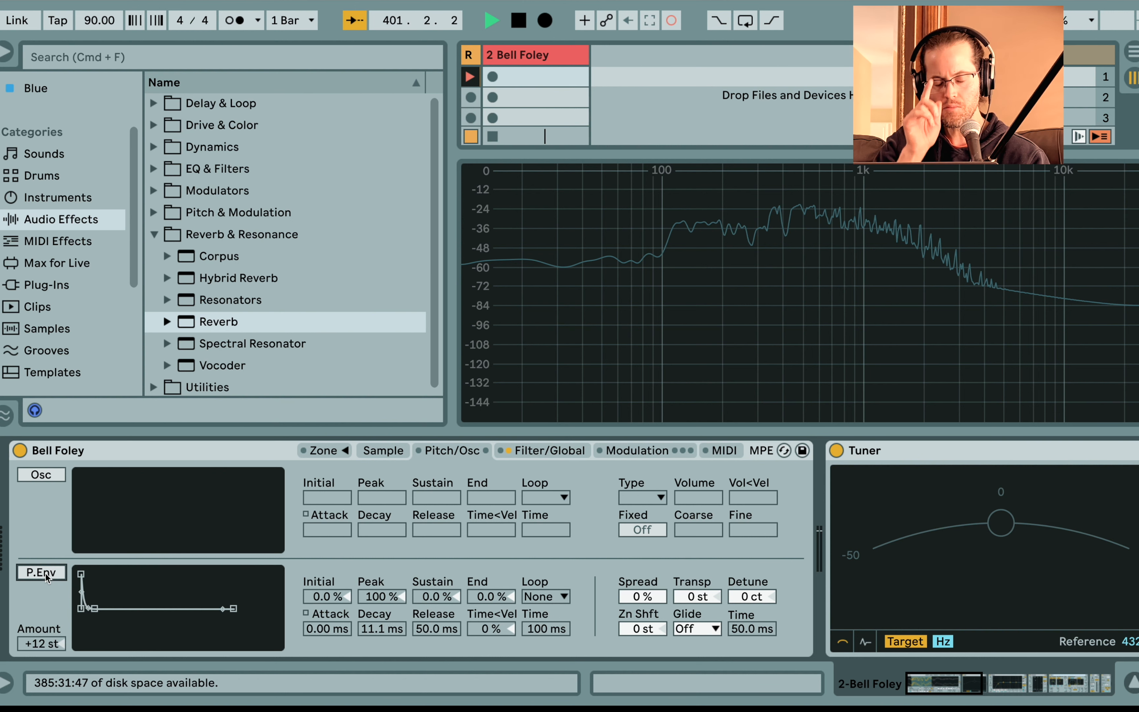
left_click(34, 476)
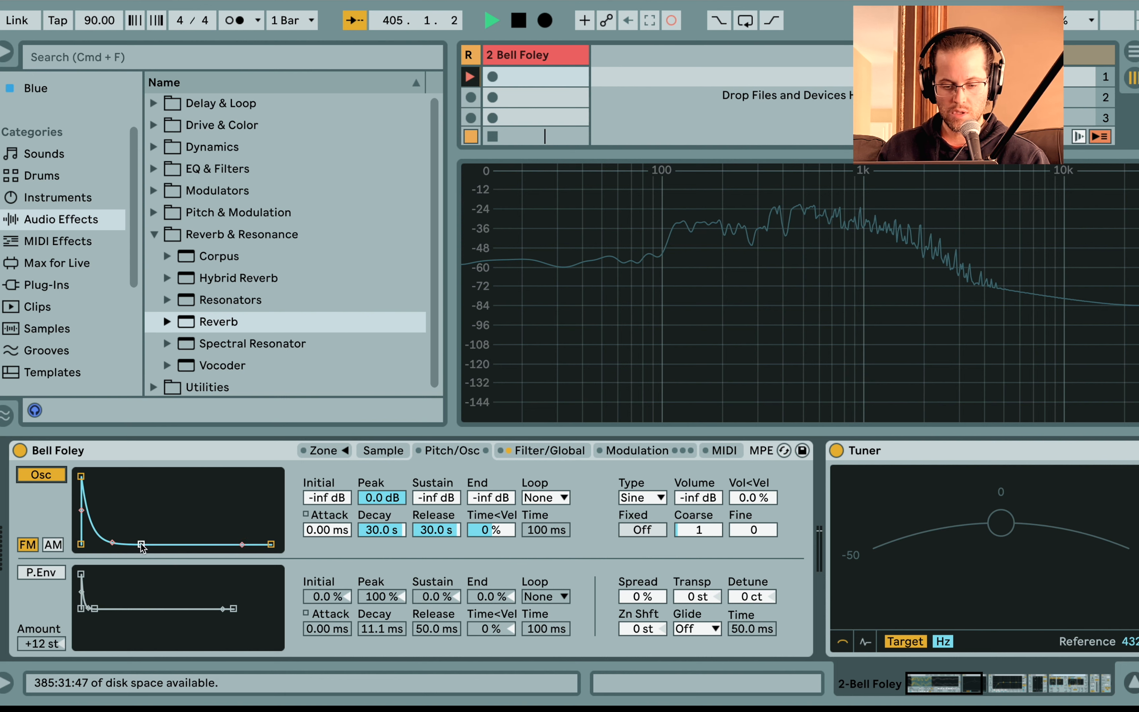
Shorten the modulation oscillator's decay to 481 ms, keep its Sine type, and raise its volume to -19 dB
left_click_drag(141, 544, 117, 545)
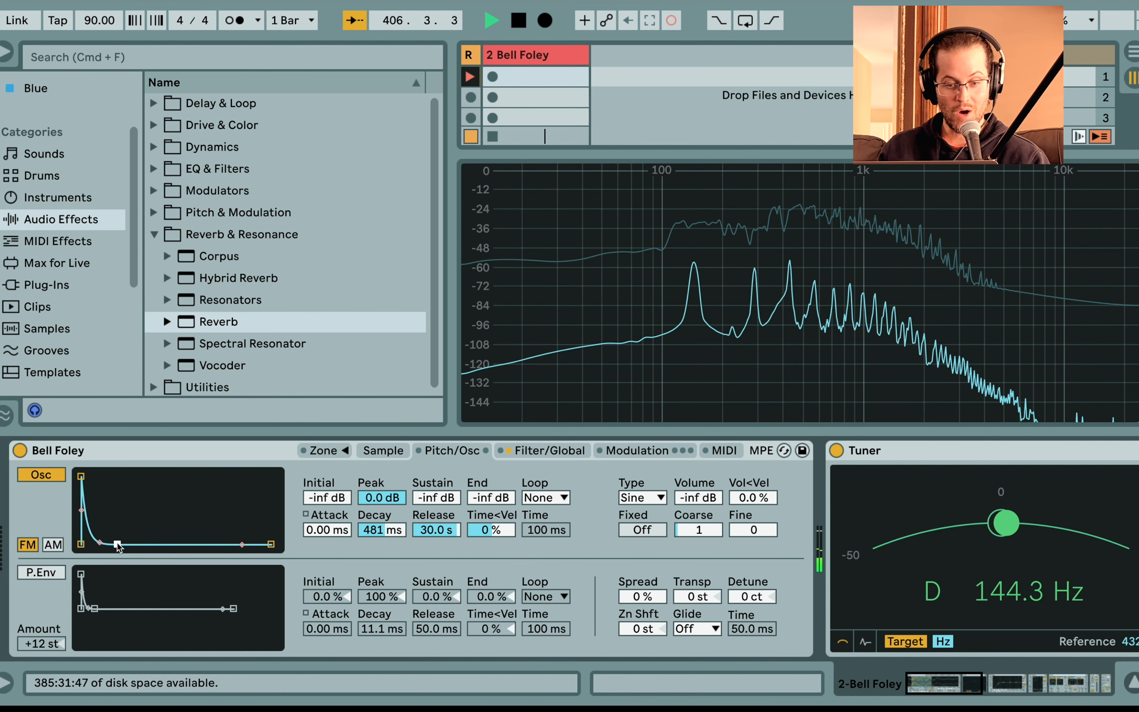
left_click(708, 497)
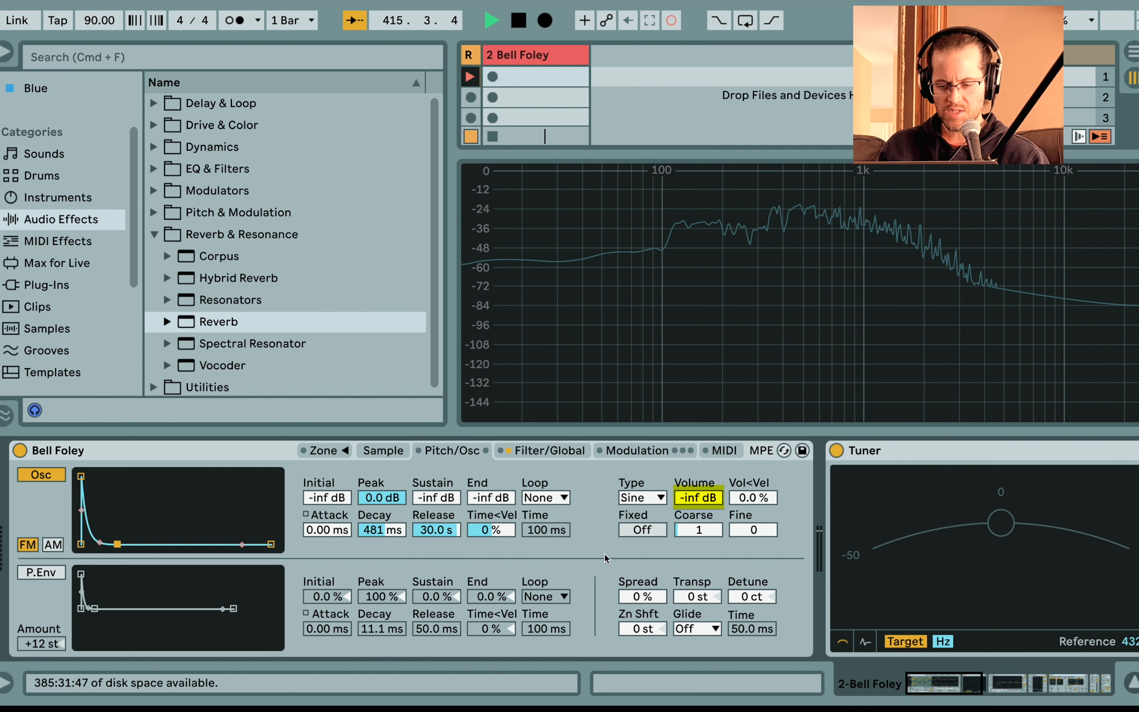
left_click(645, 499)
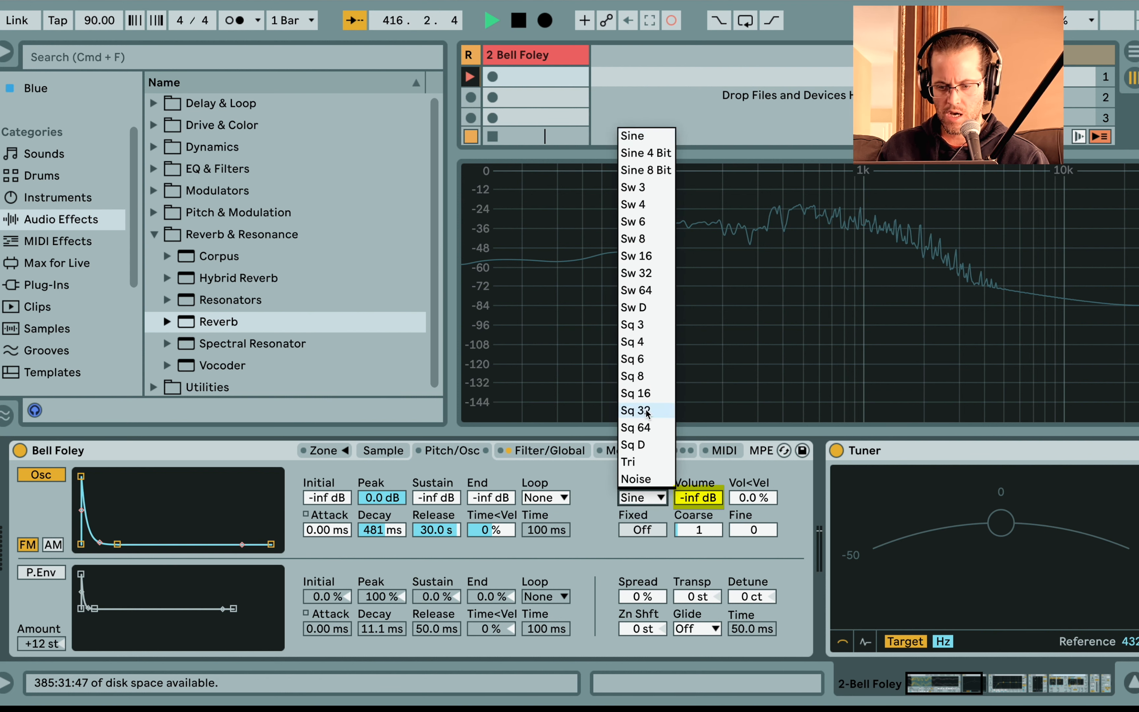
left_click(639, 135)
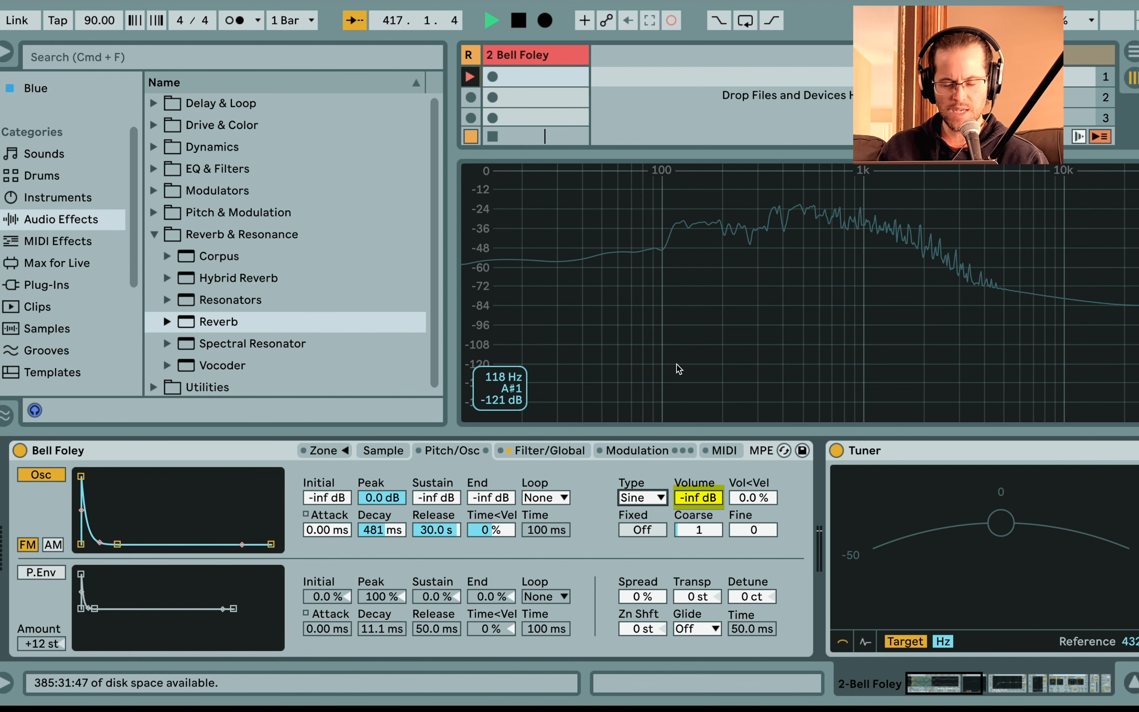
left_click_drag(702, 486, 701, 457)
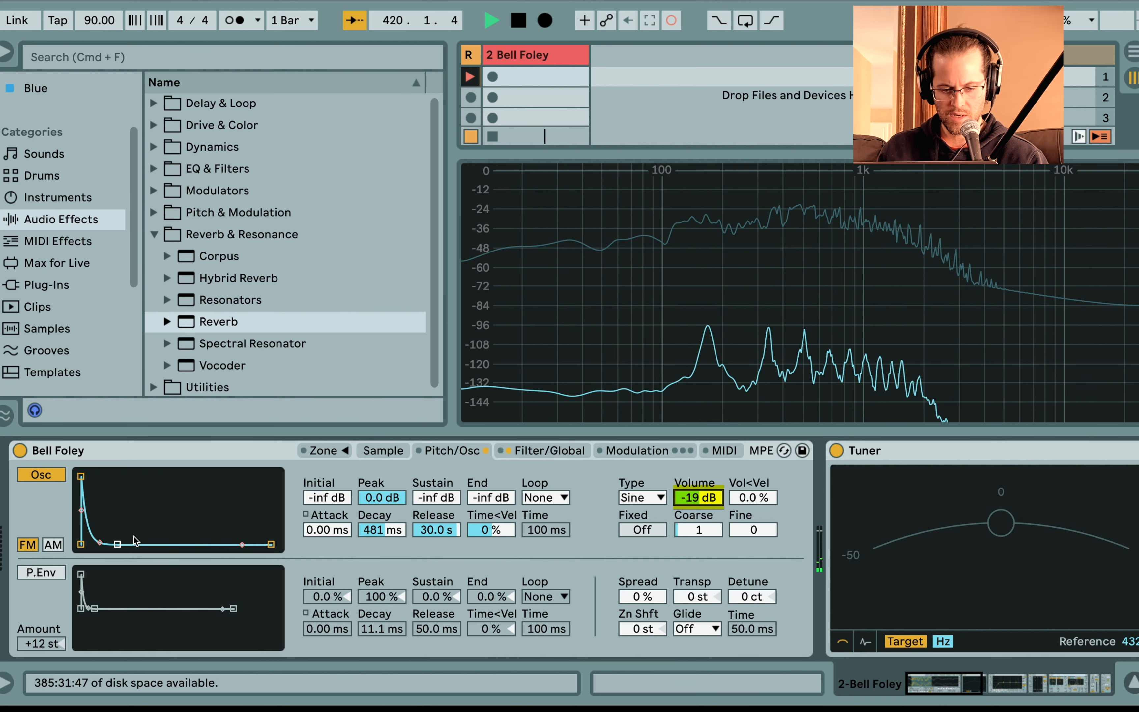
Try an oscillator decay of 87.3 ms and compare the sound with the oscillator off and on
left_click_drag(365, 532, 364, 553)
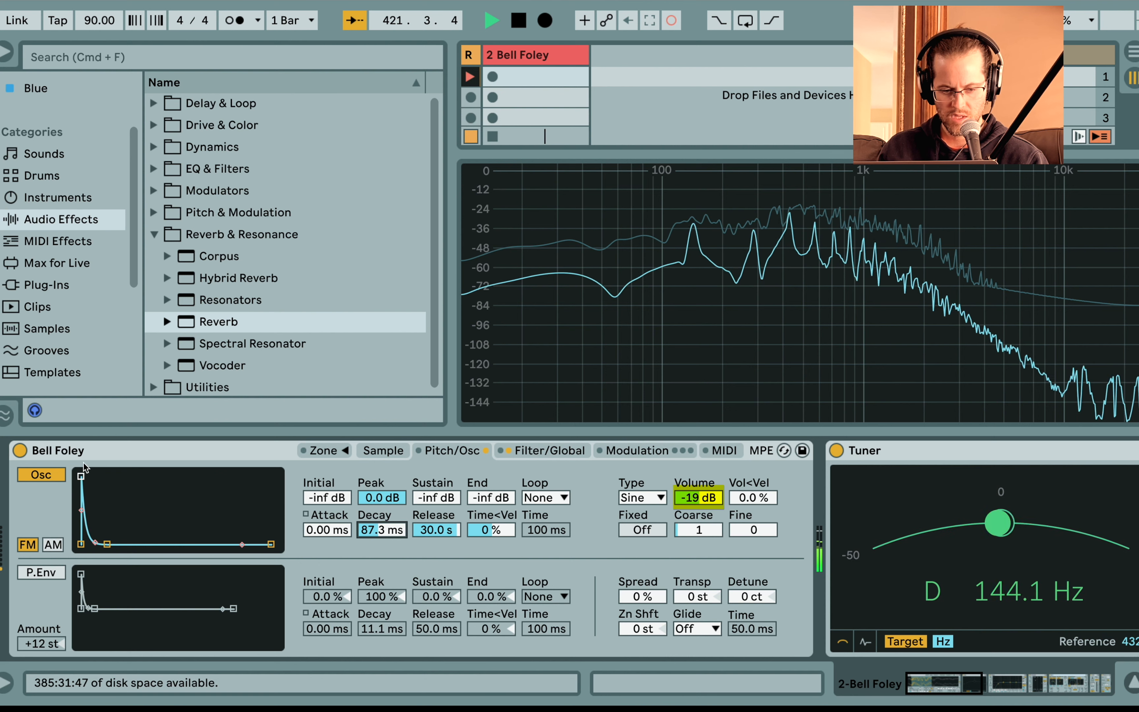
left_click(51, 476)
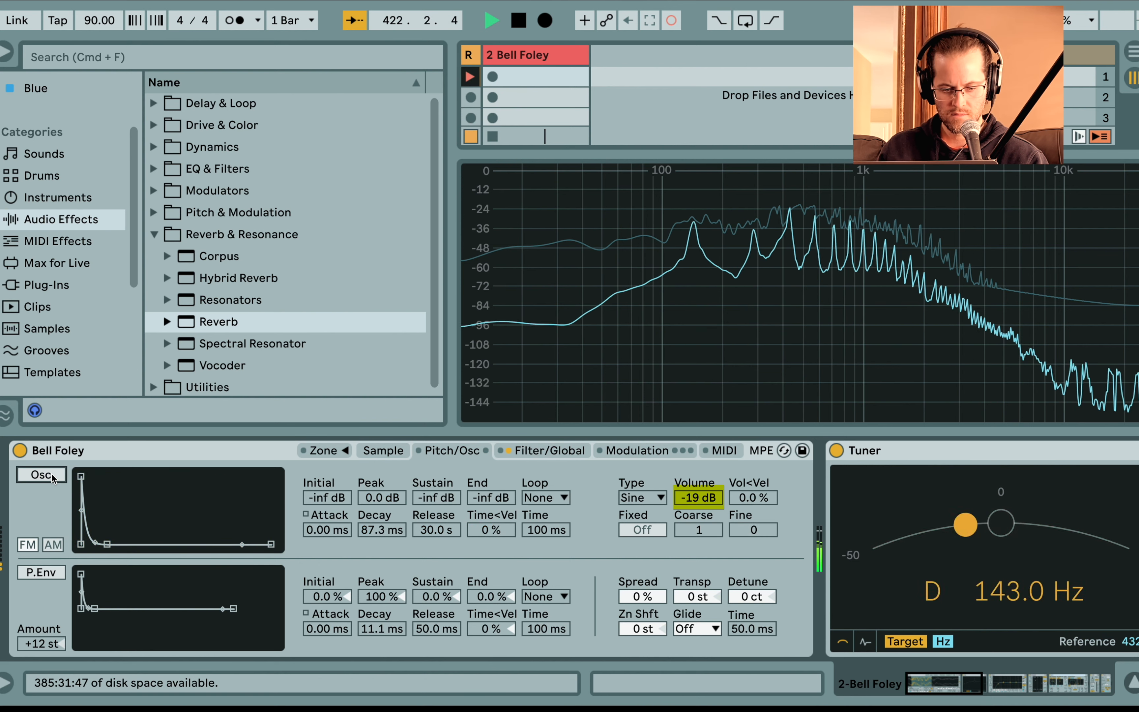
left_click(51, 476)
Set the oscillator envelope to 159 ms decay, -19 dB sustain and 3.52 s release, and lower the oscillator volume to -29 dB
left_click_drag(388, 534, 436, 465)
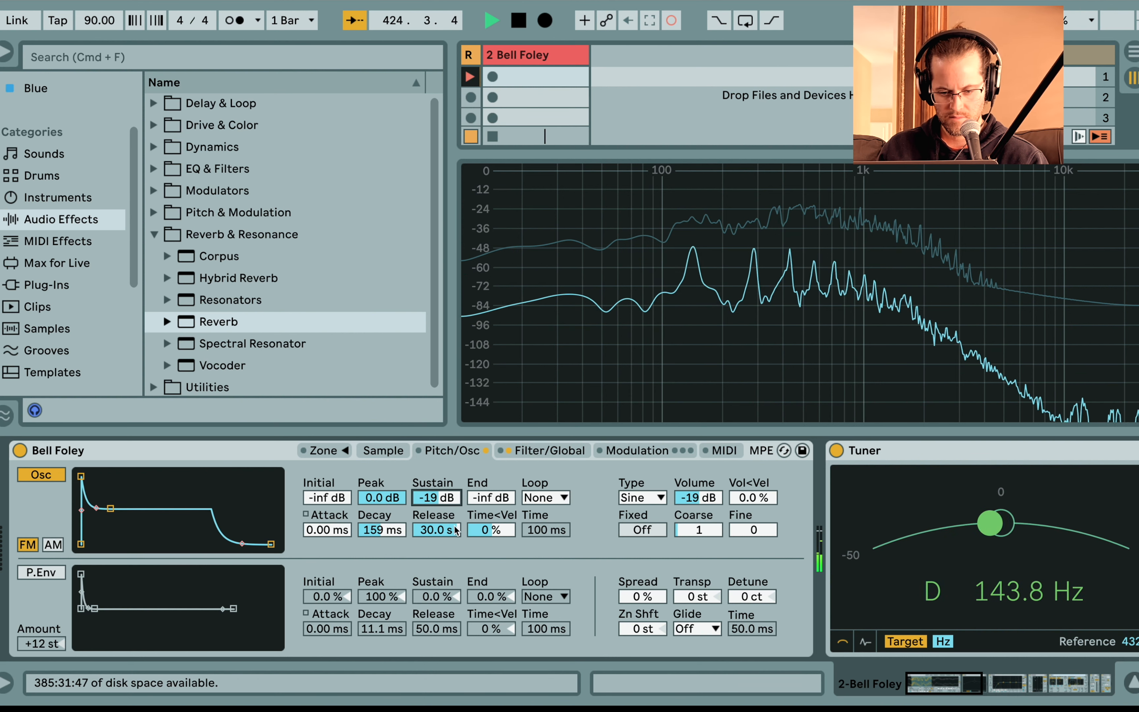
left_click_drag(445, 530, 445, 568)
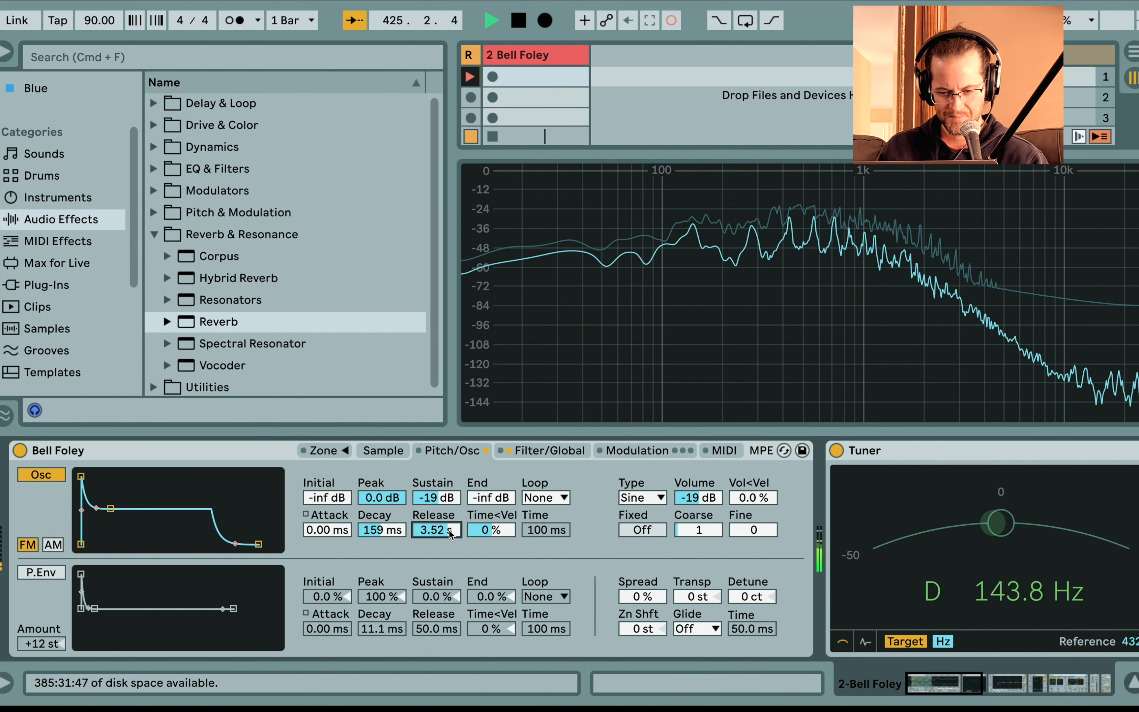
left_click_drag(691, 500, 691, 519)
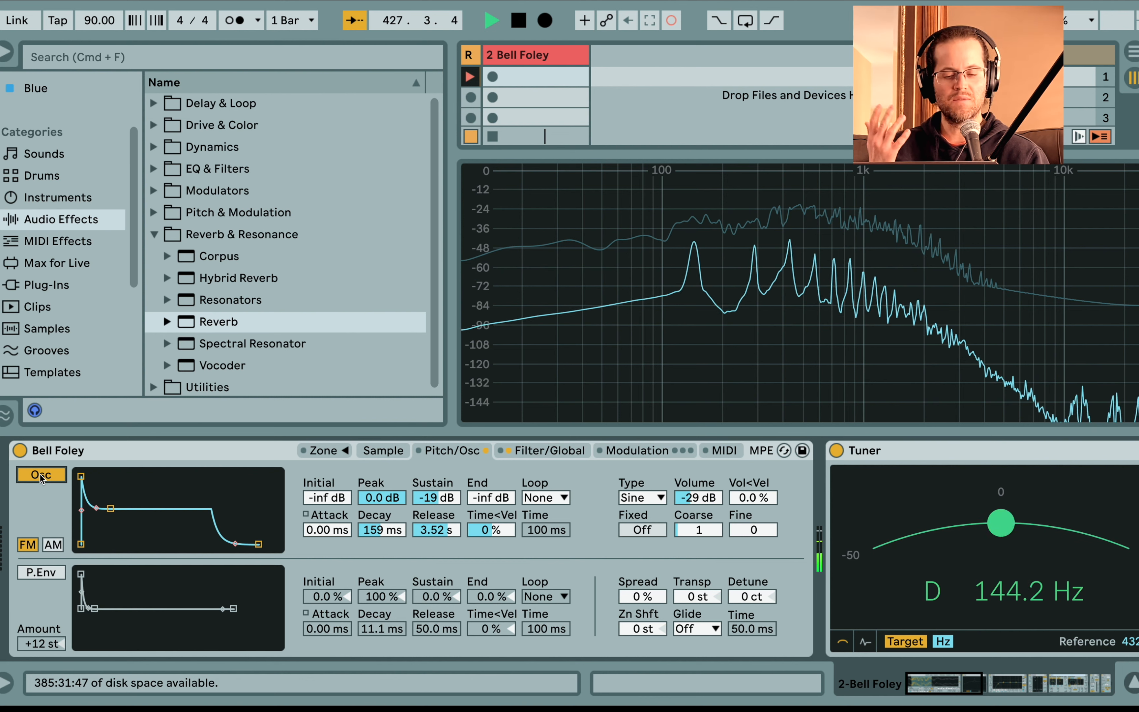
Turn off retriggering for LFO 1 and slow its rate to 0.19 Hz, leaving the LFO enabled
left_click(567, 453)
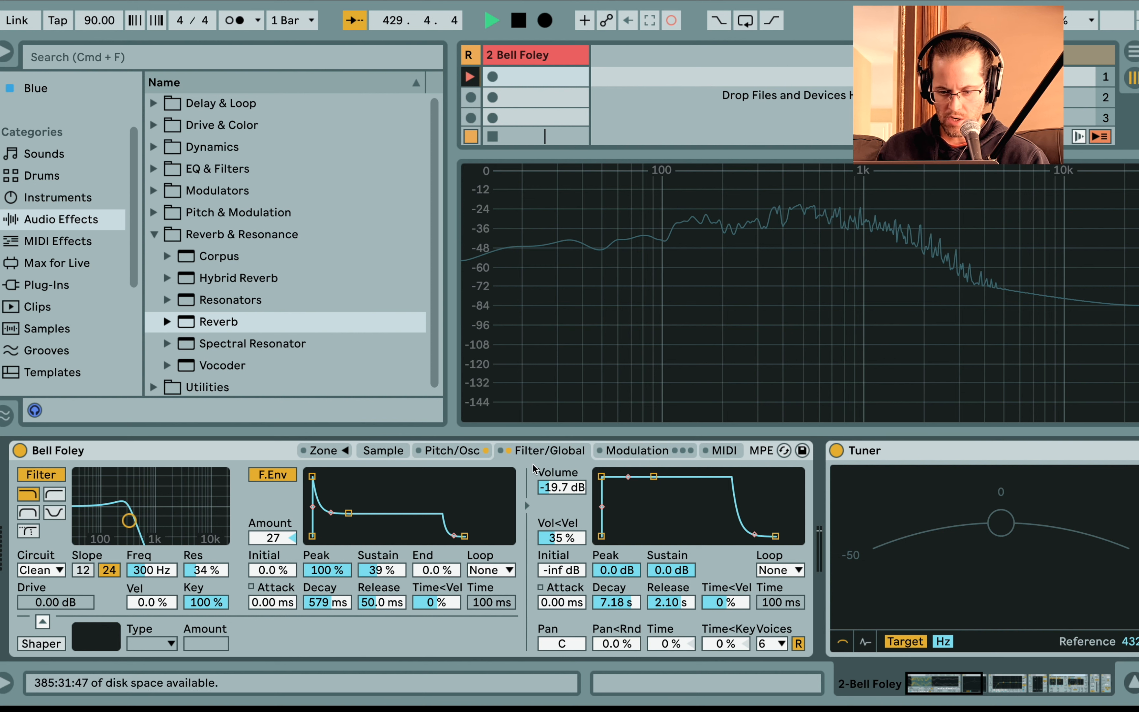
left_click(610, 455)
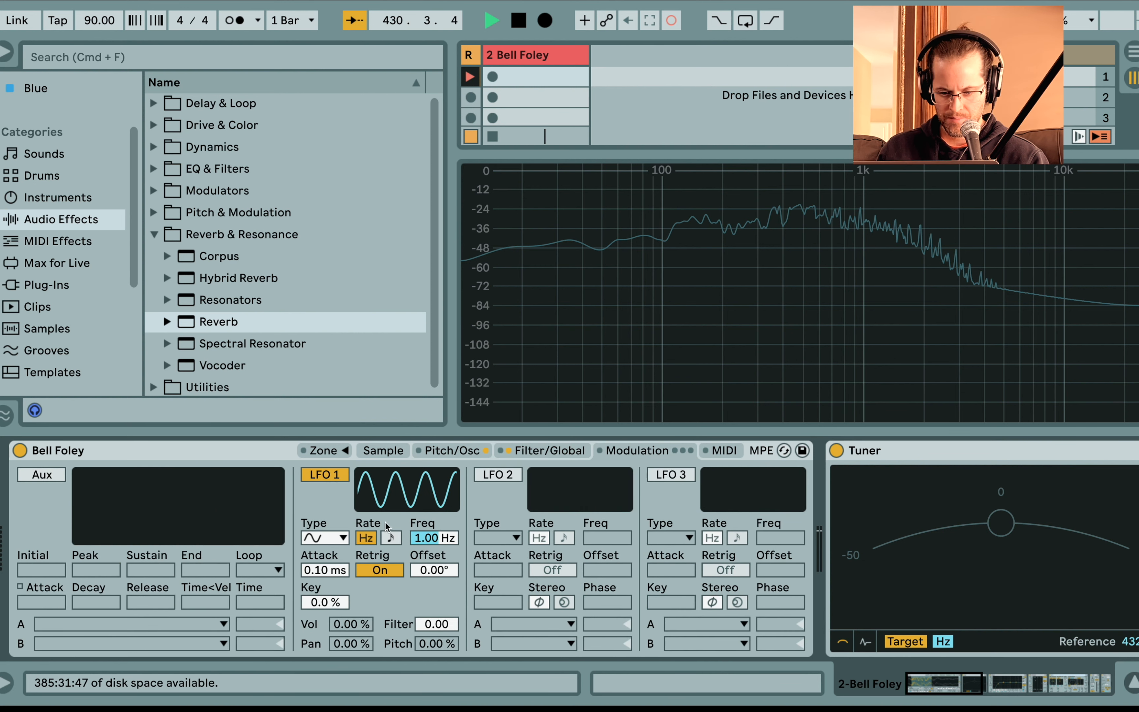
left_click(379, 571)
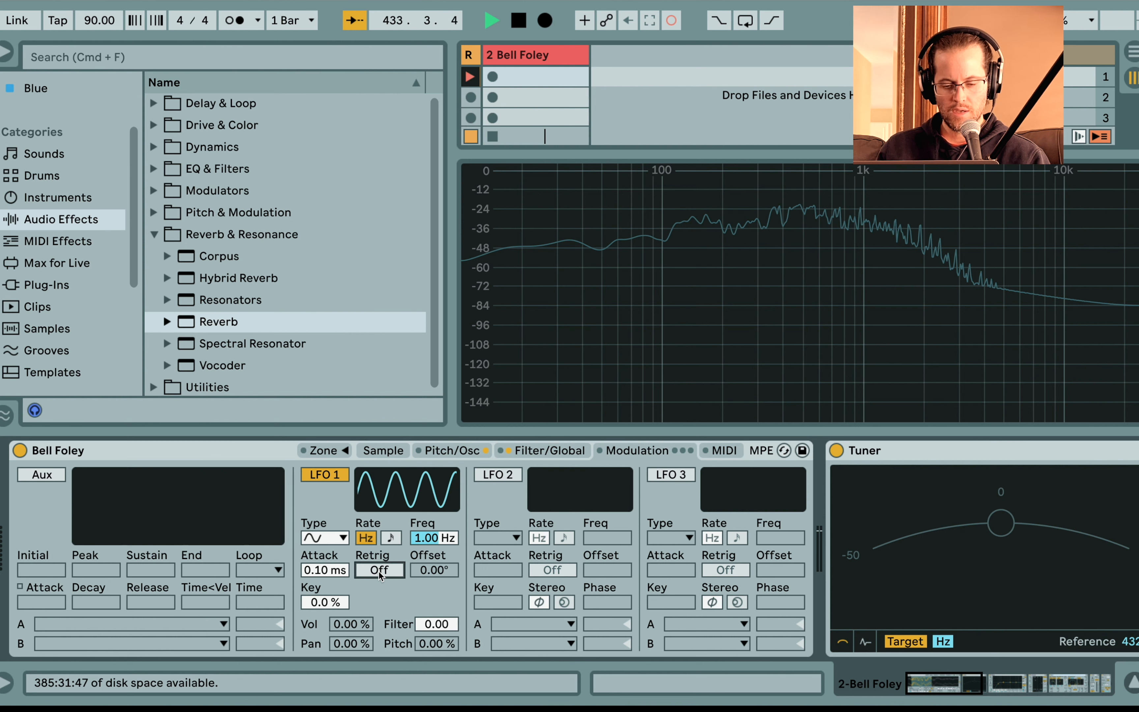
left_click(380, 570)
left_click(381, 575)
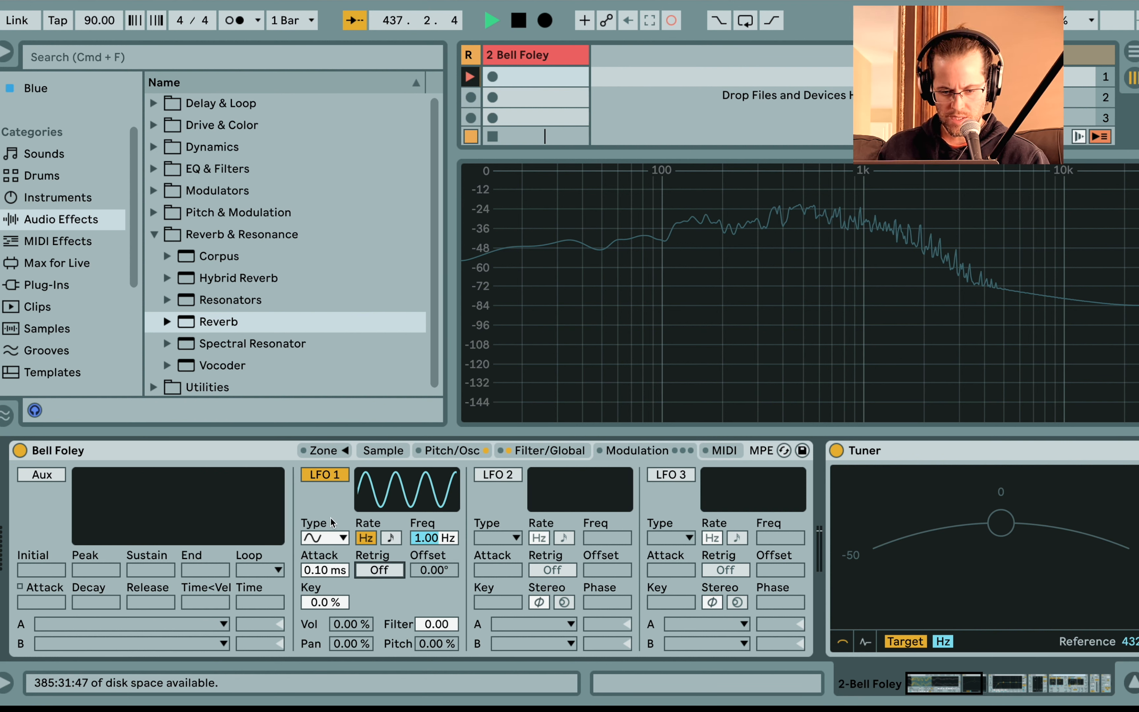
left_click(334, 478)
left_click(335, 478)
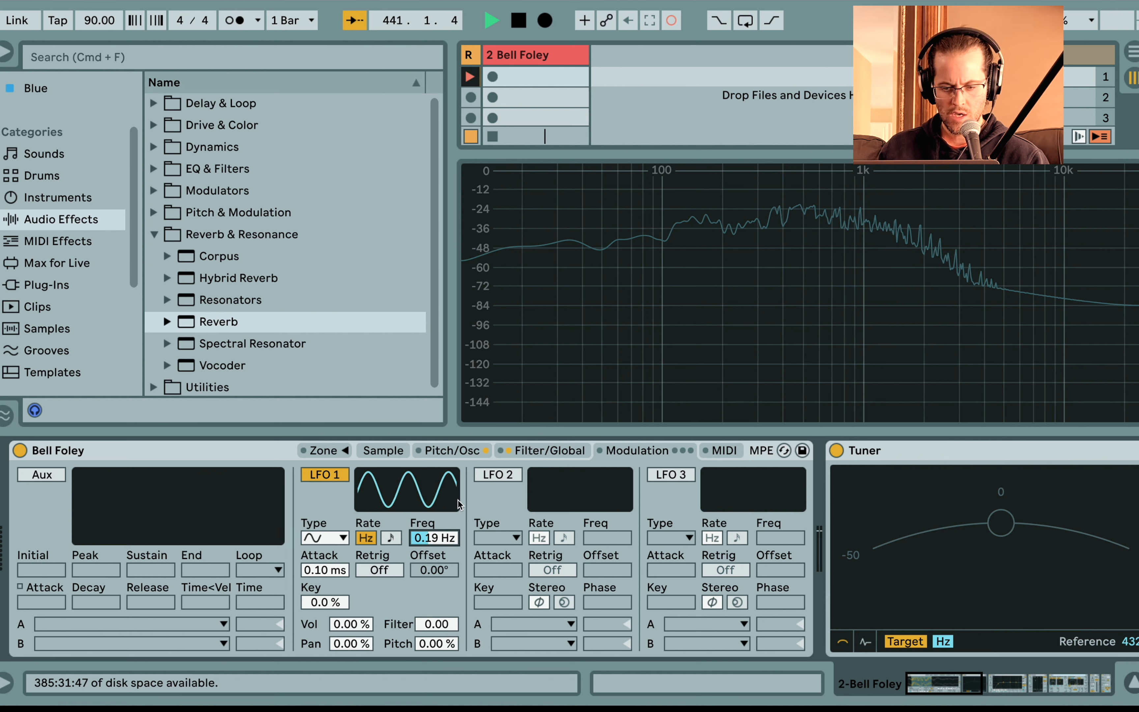
Modulate the filter with the LFO 1 sine at 4.12, and switch to the random stepped waveform with a filter amount of 9.38
left_click(504, 453)
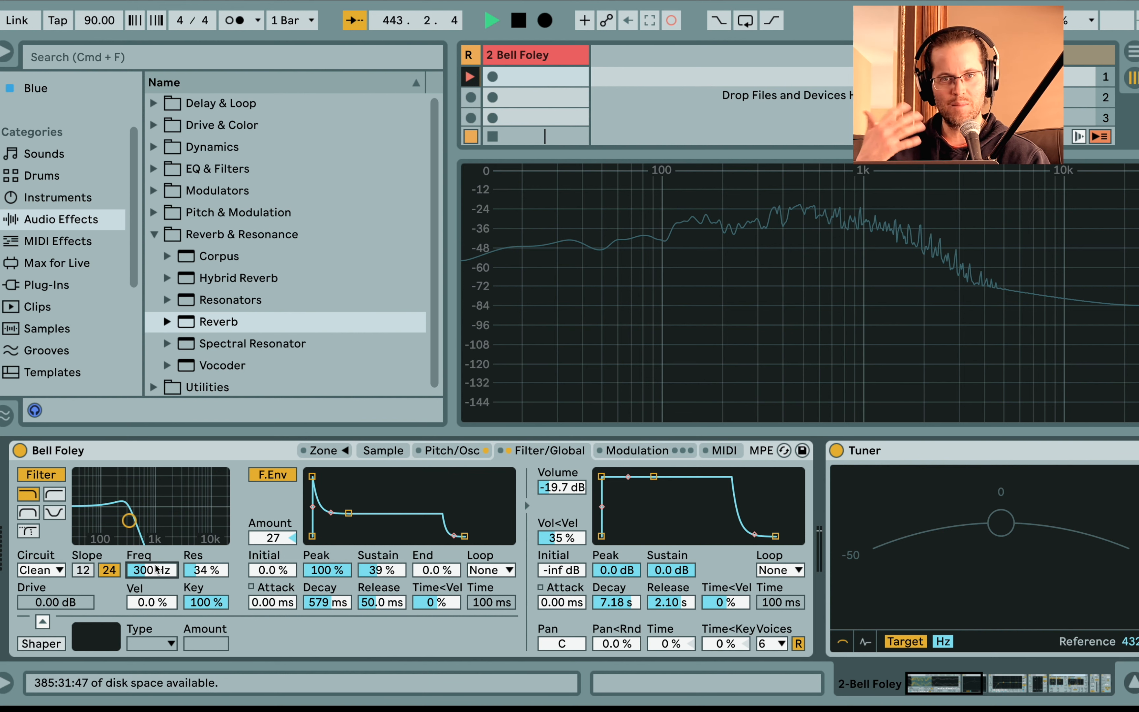
left_click(613, 453)
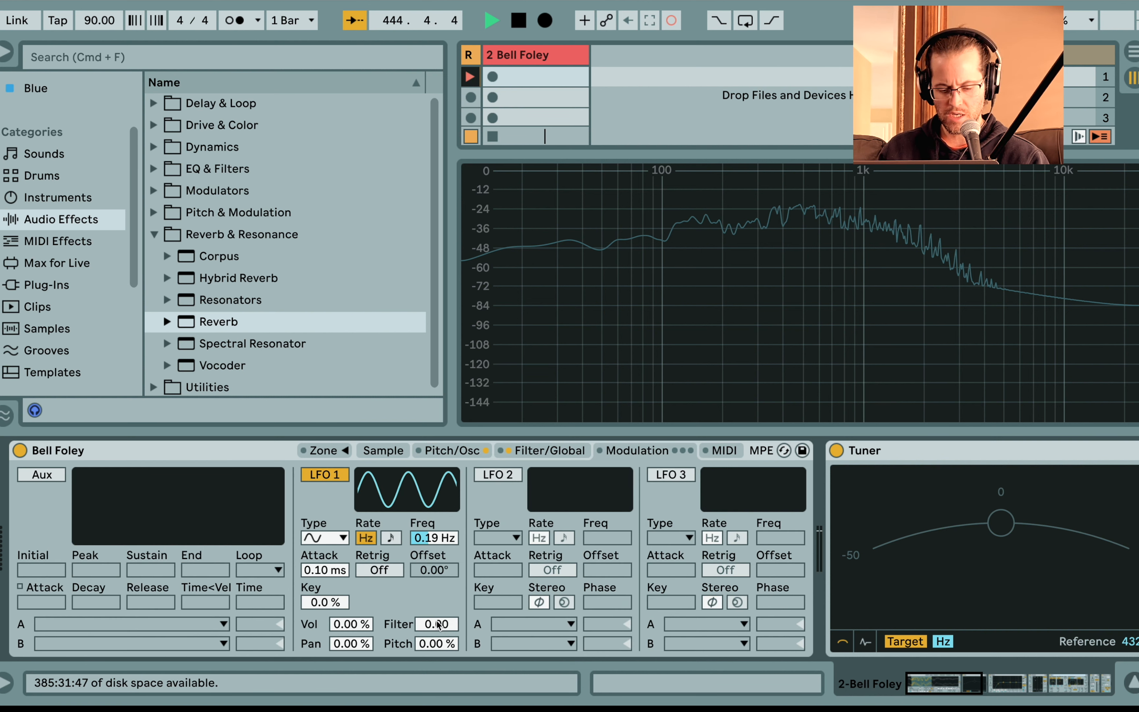
left_click_drag(437, 630, 436, 561)
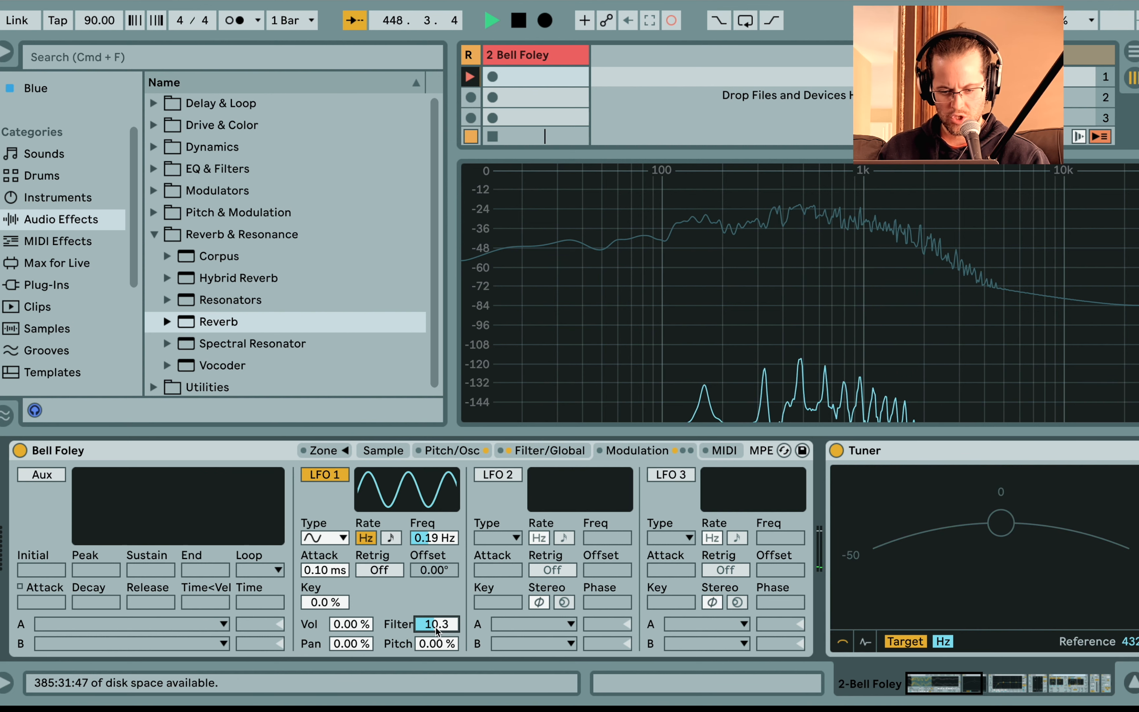
left_click_drag(436, 624, 436, 640)
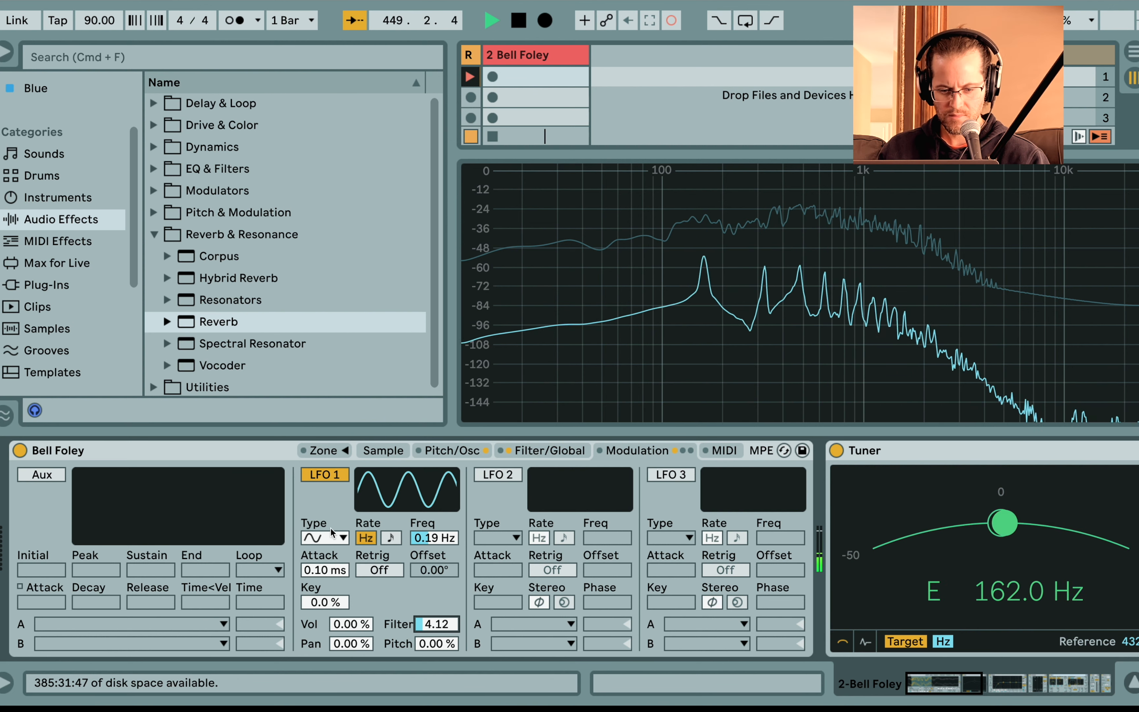
left_click(331, 539)
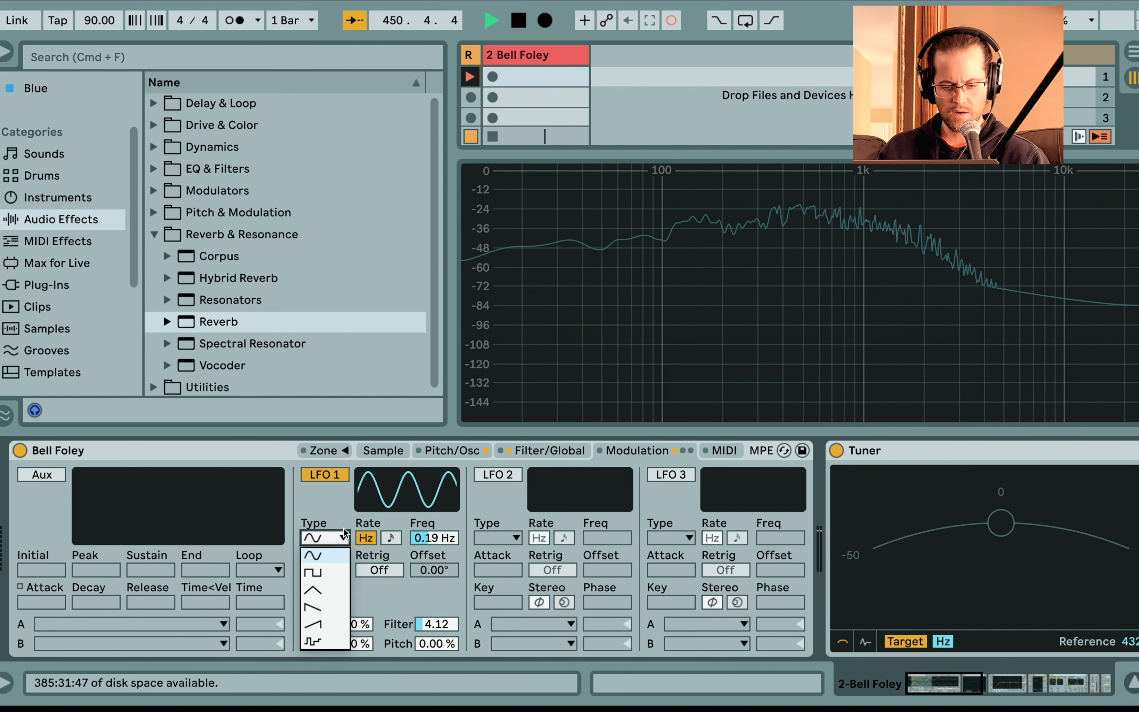
left_click(325, 643)
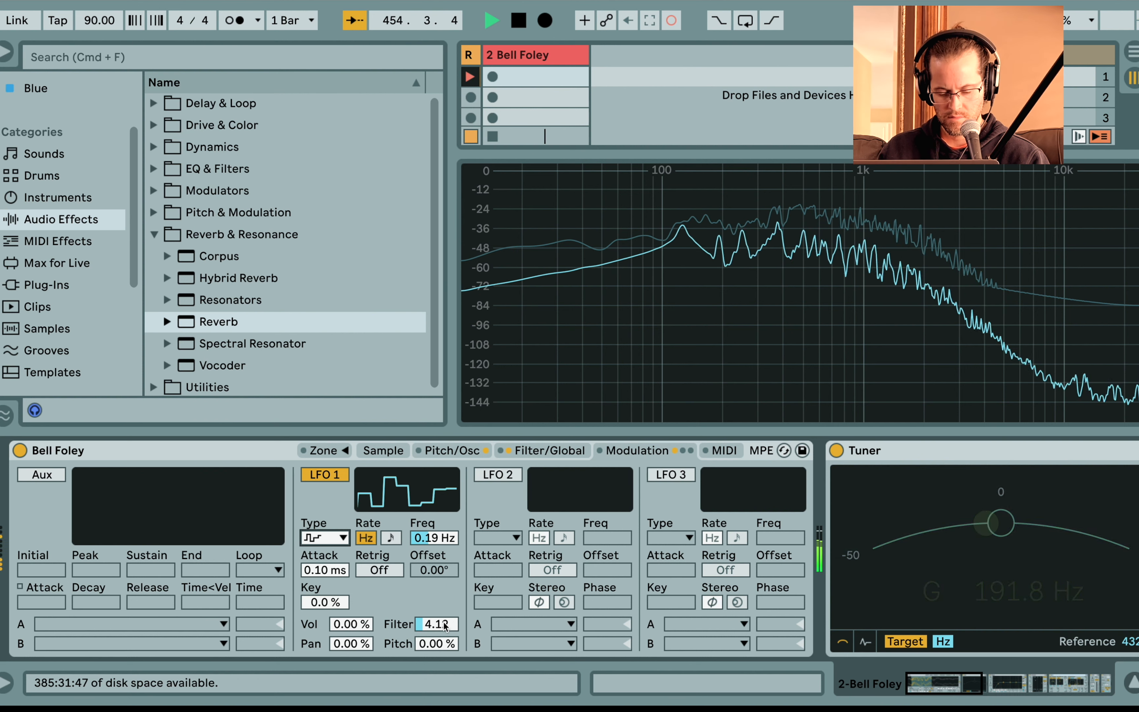
left_click_drag(448, 624, 447, 589)
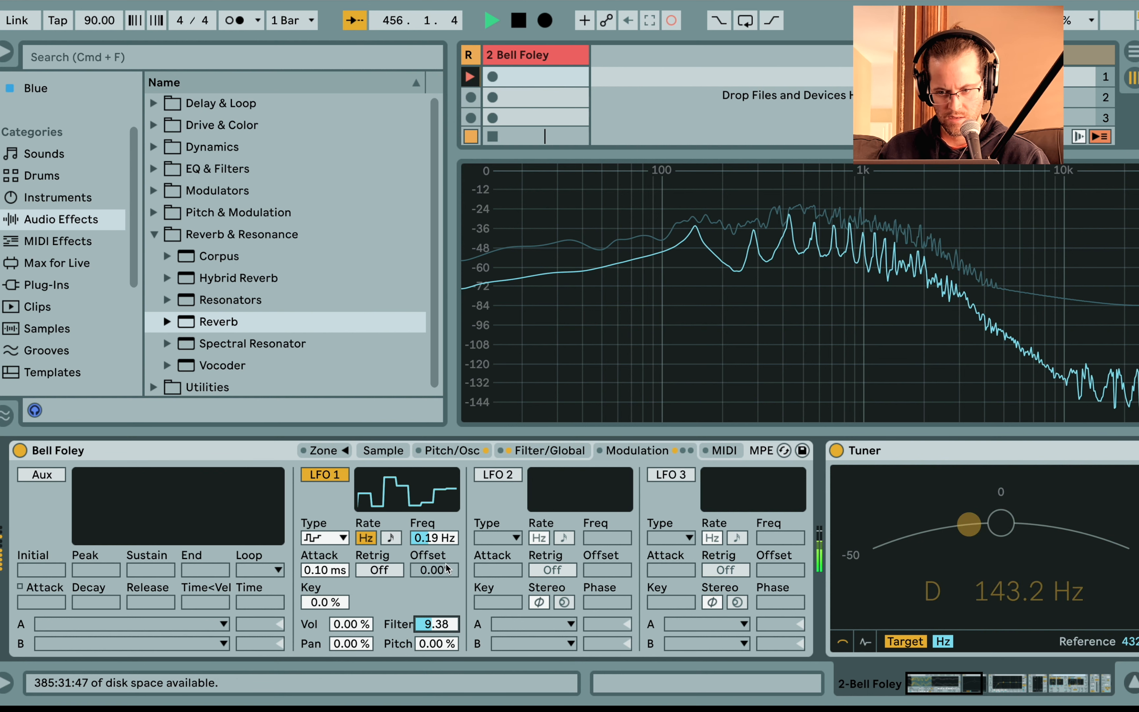
mouse_move(700, 246)
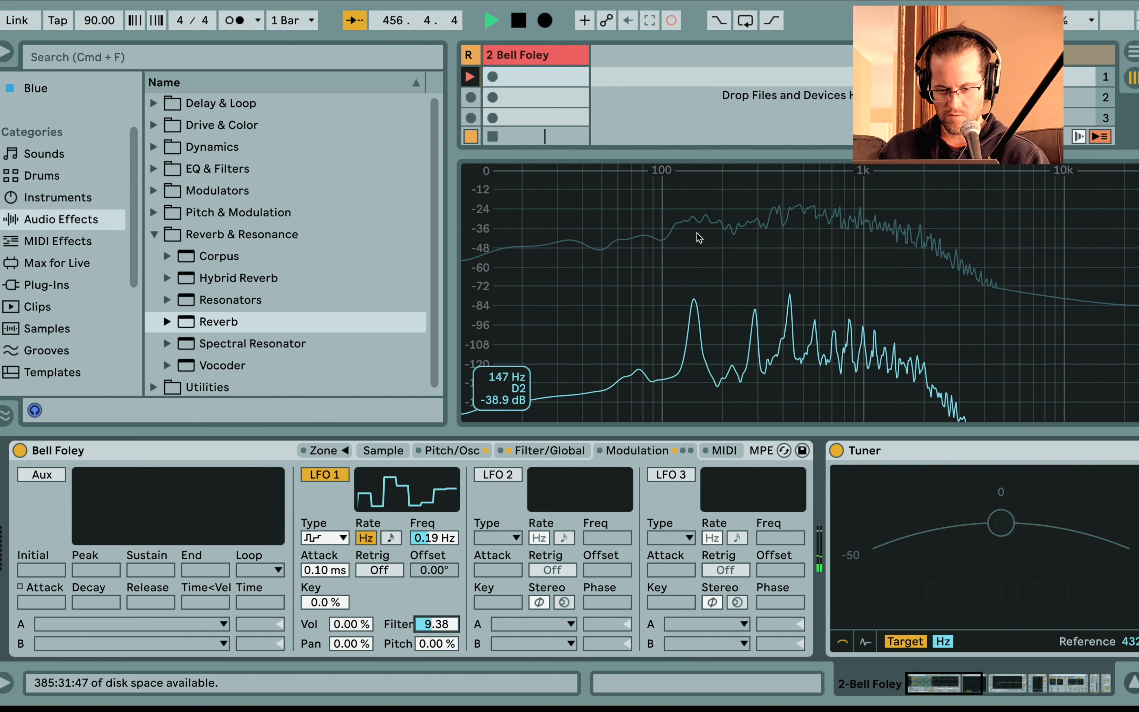
Try LFO 1 at 0.43 Hz with 3.91 % volume modulation and 27.4 % pitch modulation, and reduce the pitch modulation to 6.65 %
left_click(449, 647)
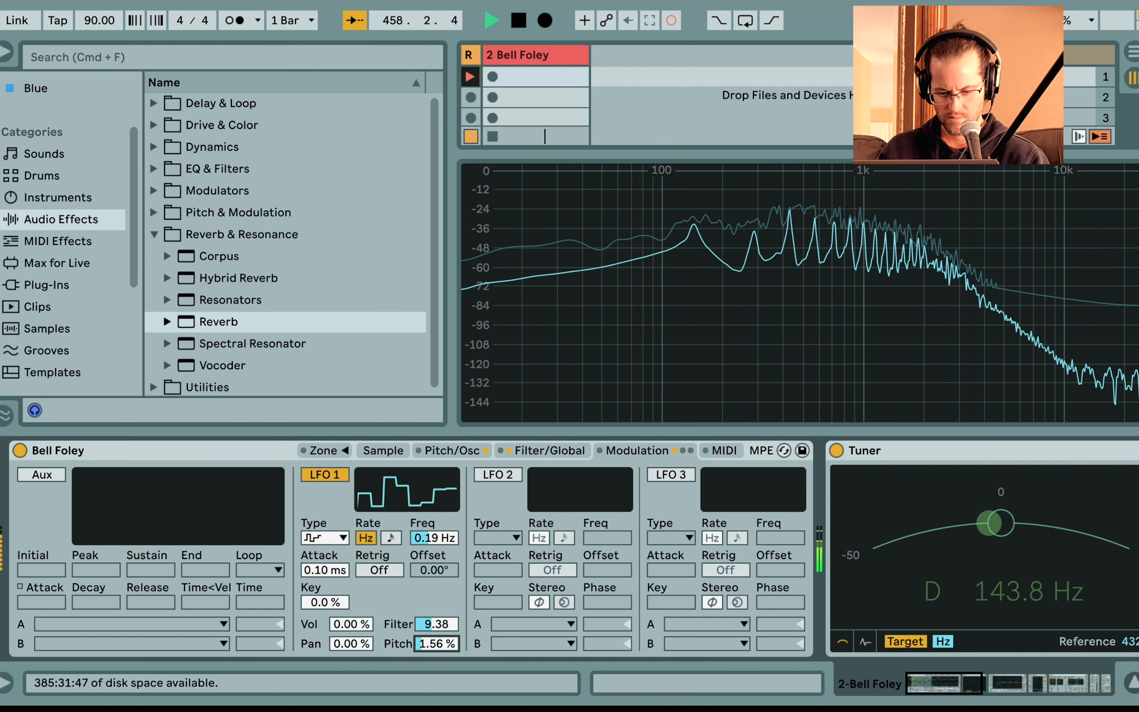
left_click_drag(450, 646, 450, 615)
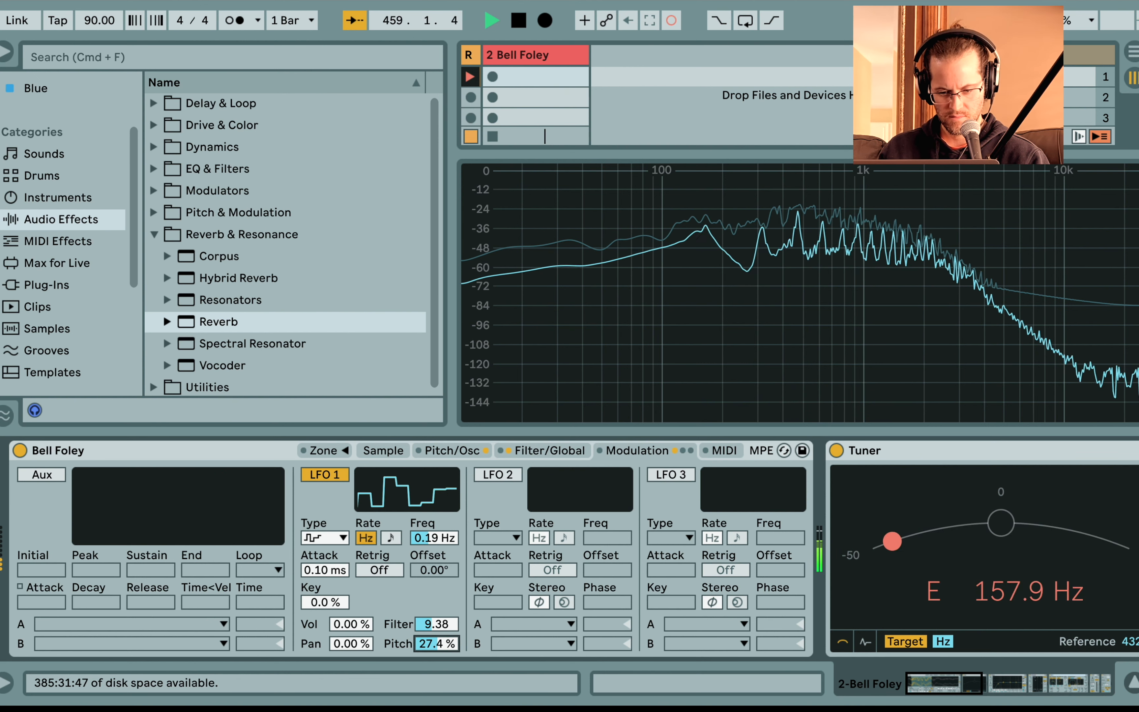
mouse_move(434, 537)
left_mouse_down()
mouse_move(434, 554)
mouse_move(435, 499)
mouse_move(434, 560)
left_mouse_up()
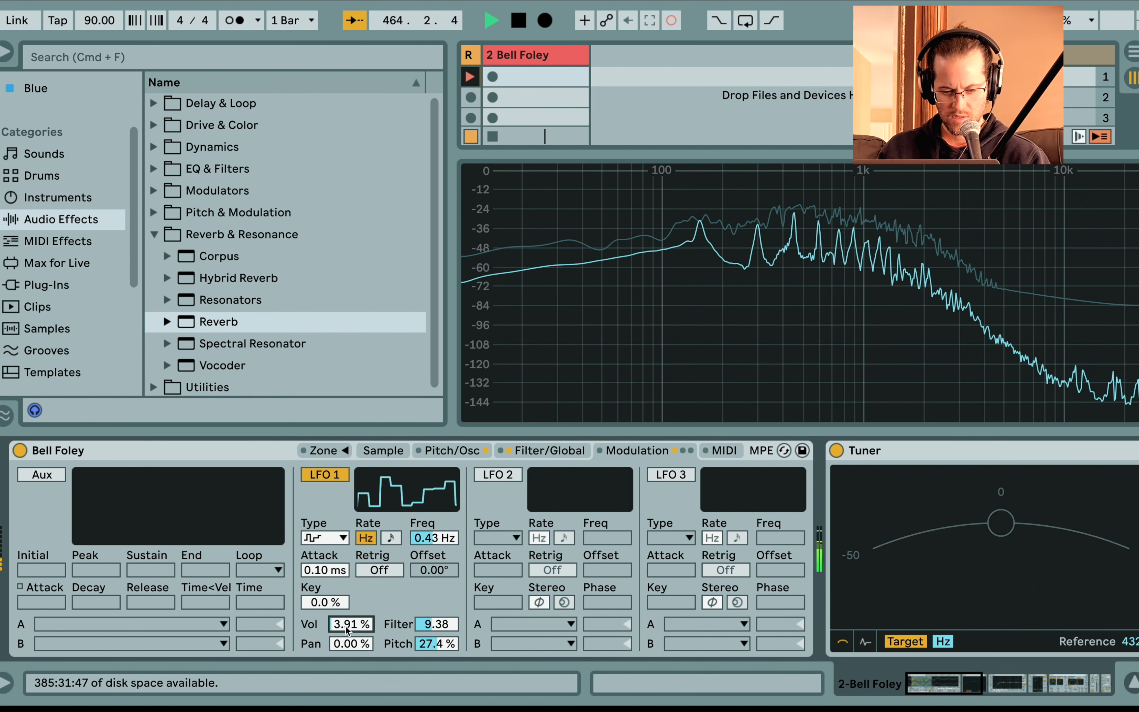
left_click(435, 649)
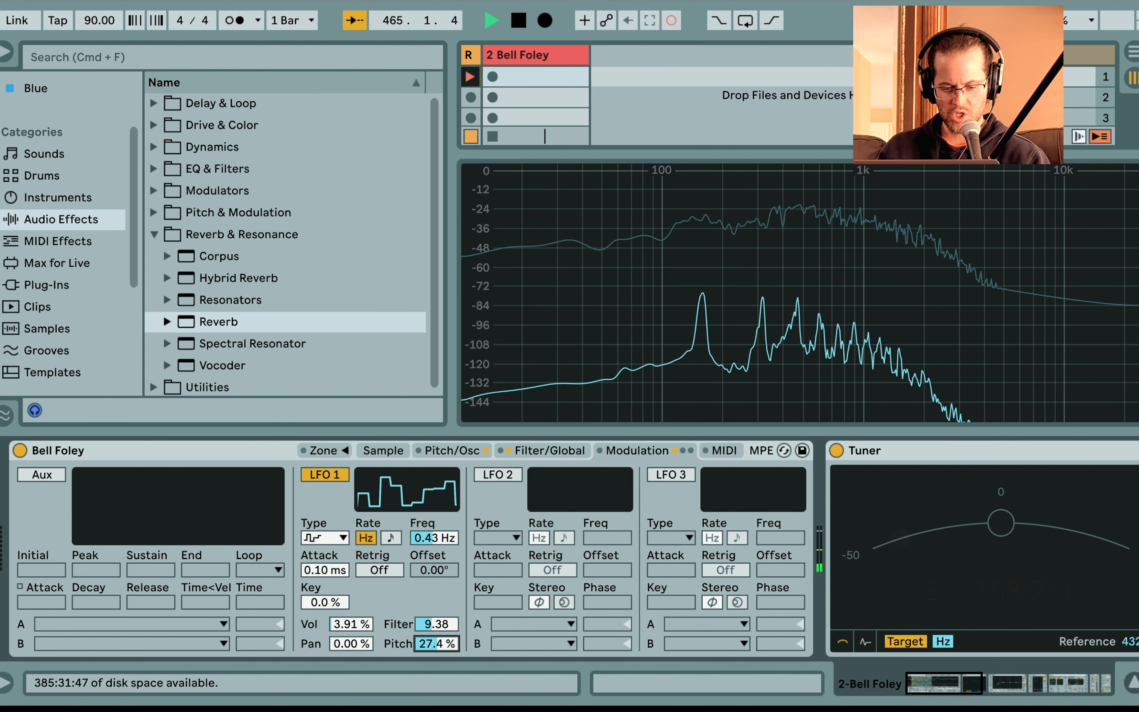
left_click_drag(435, 648, 435, 676)
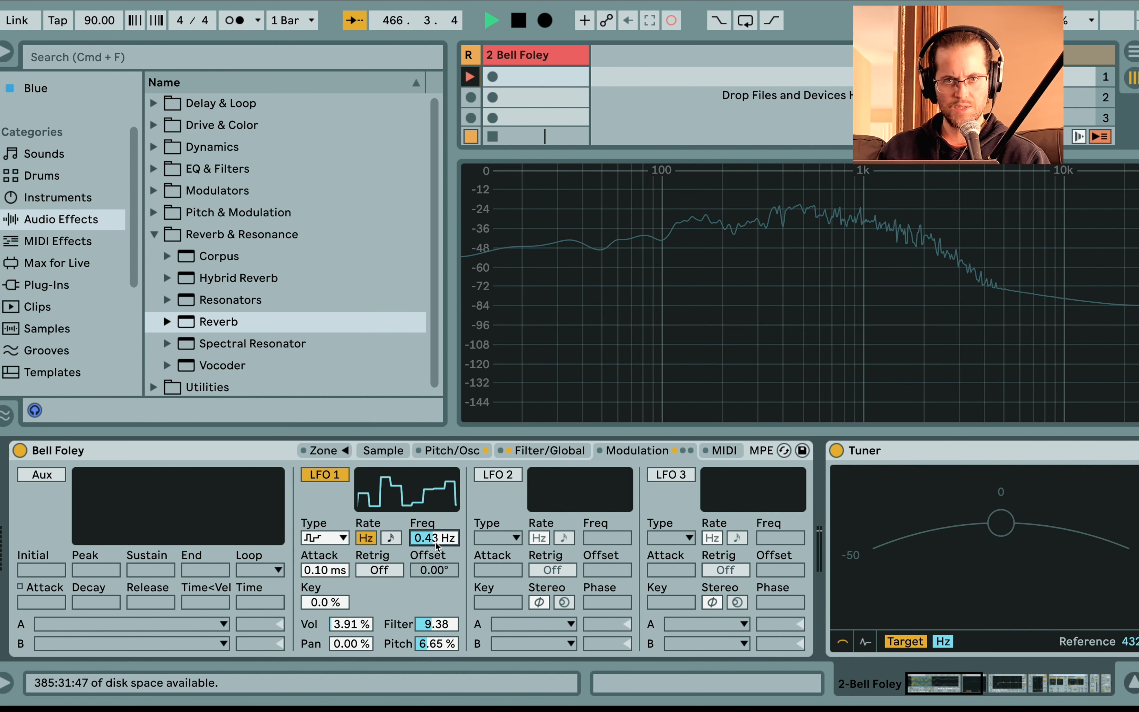
Set LFO 1's modulation amounts to 9.38 % volume, 90.6 % pan, 5.44 filter and 3.81 % pitch, with a rate of 1.69 Hz
mouse_move(436, 542)
left_mouse_down()
mouse_move(436, 554)
mouse_move(436, 542)
left_mouse_up()
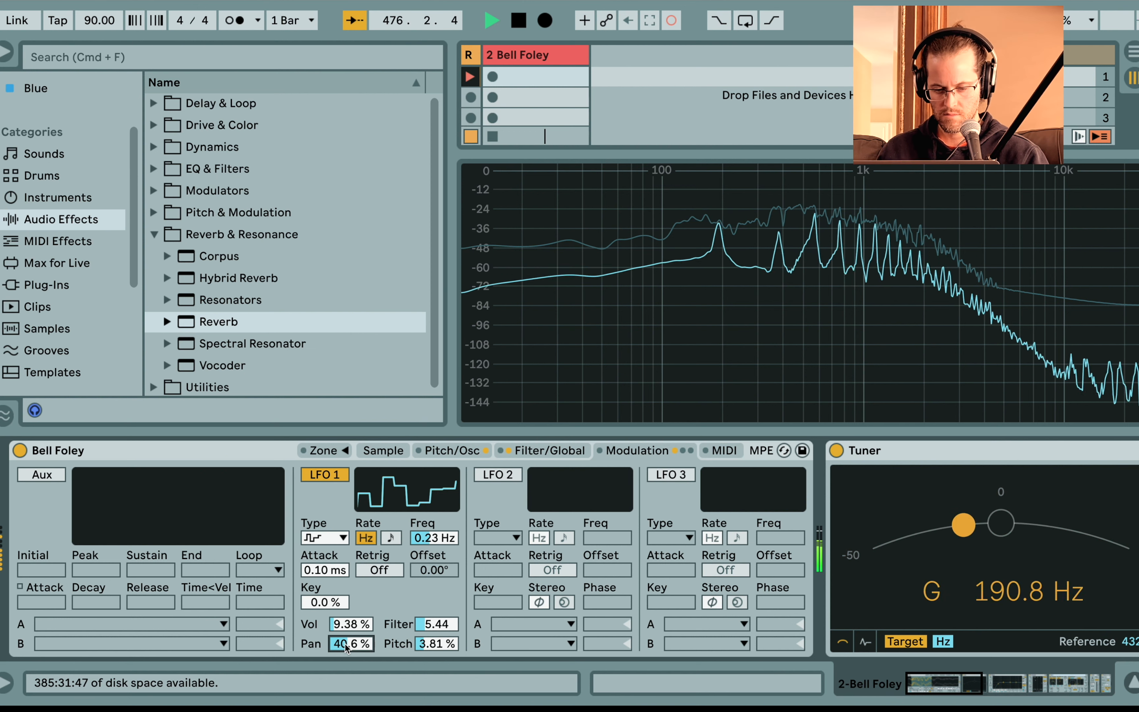
left_click_drag(345, 645, 367, 624)
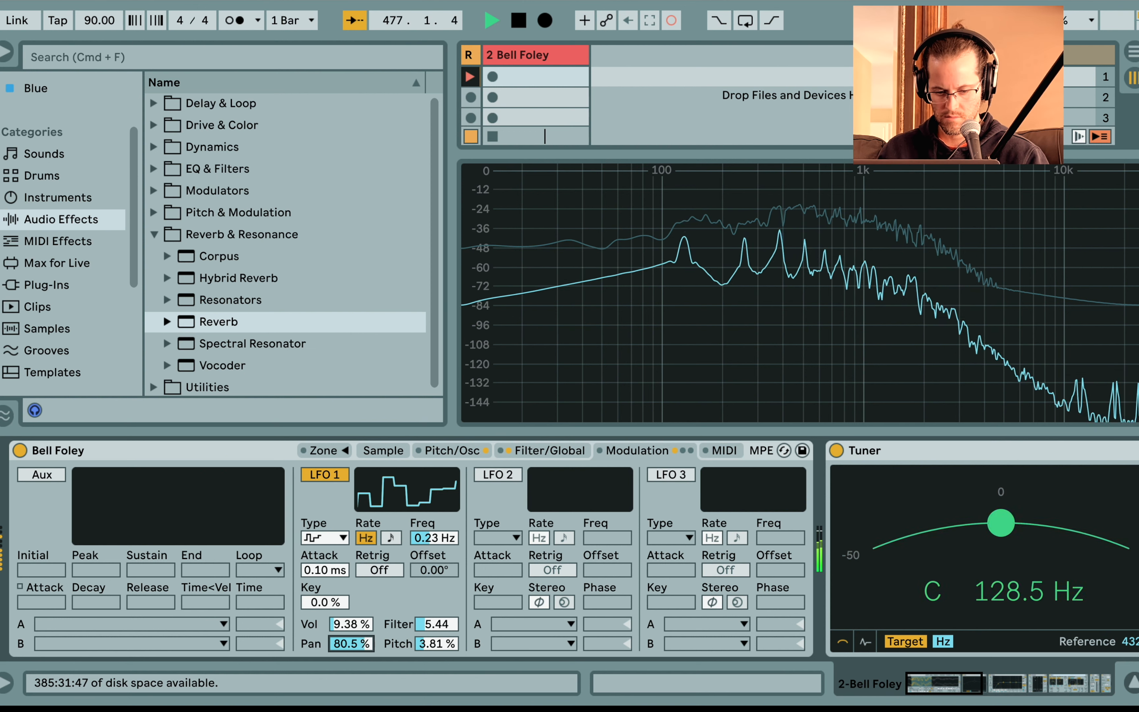
left_click_drag(428, 540, 427, 523)
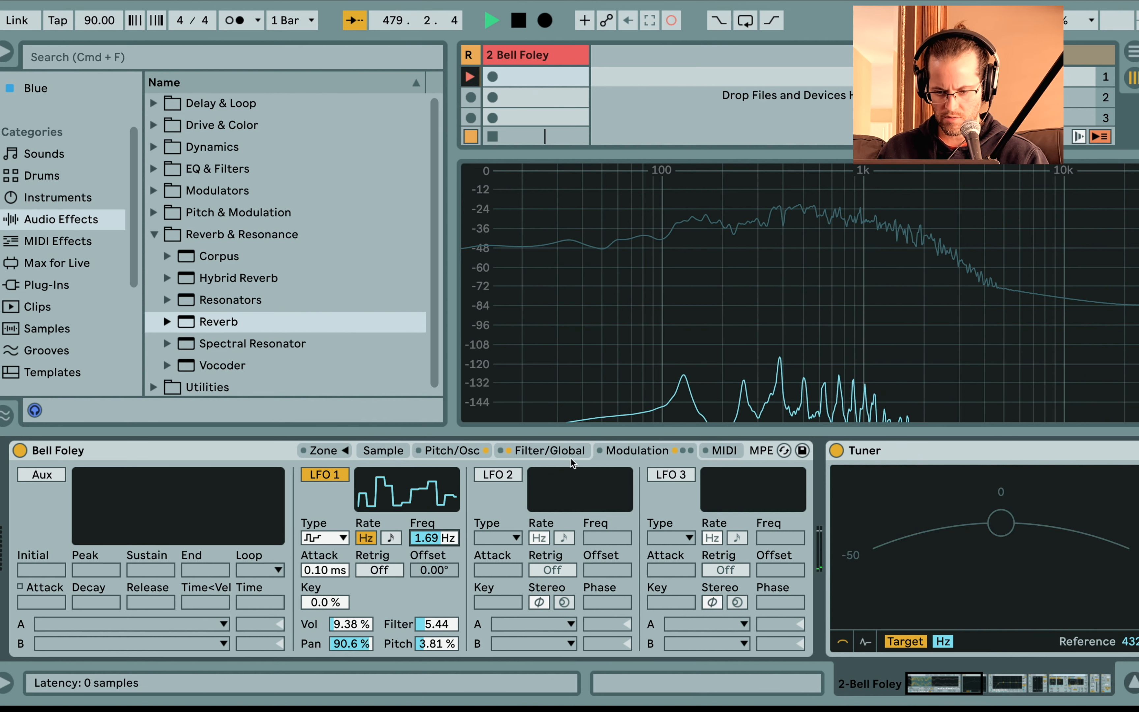
Set the random pan amount to 45 %, and switch the filter circuit to MS2 with 7.69 dB of drive
left_click(383, 452)
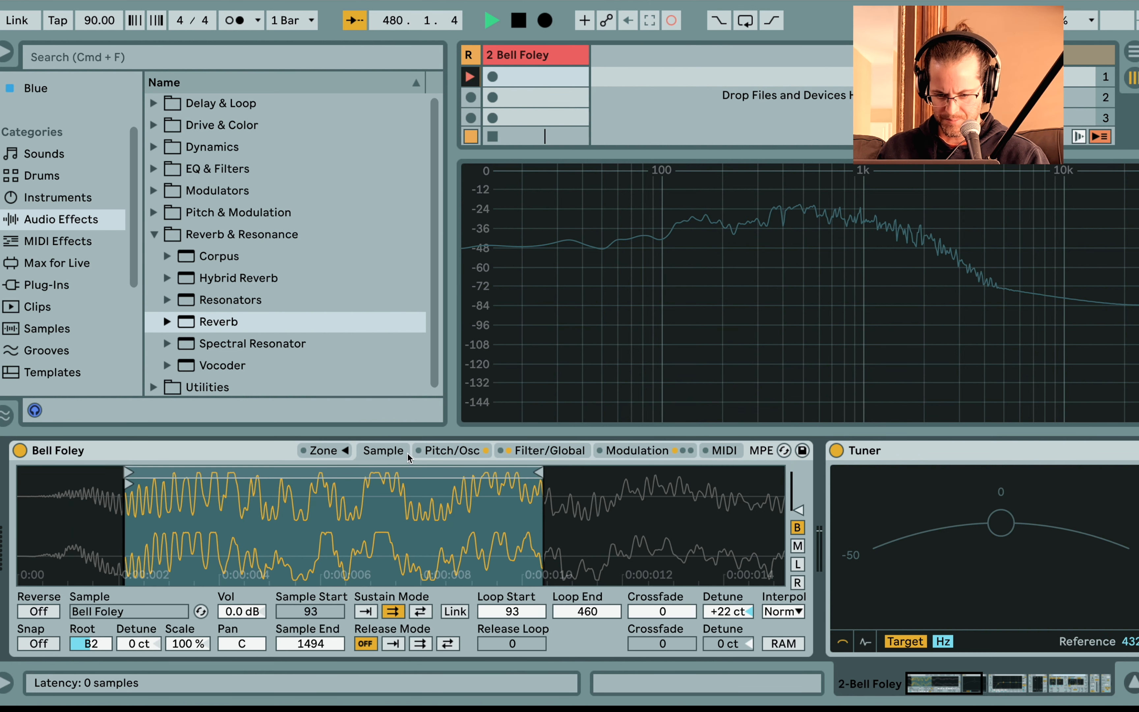
left_click(540, 452)
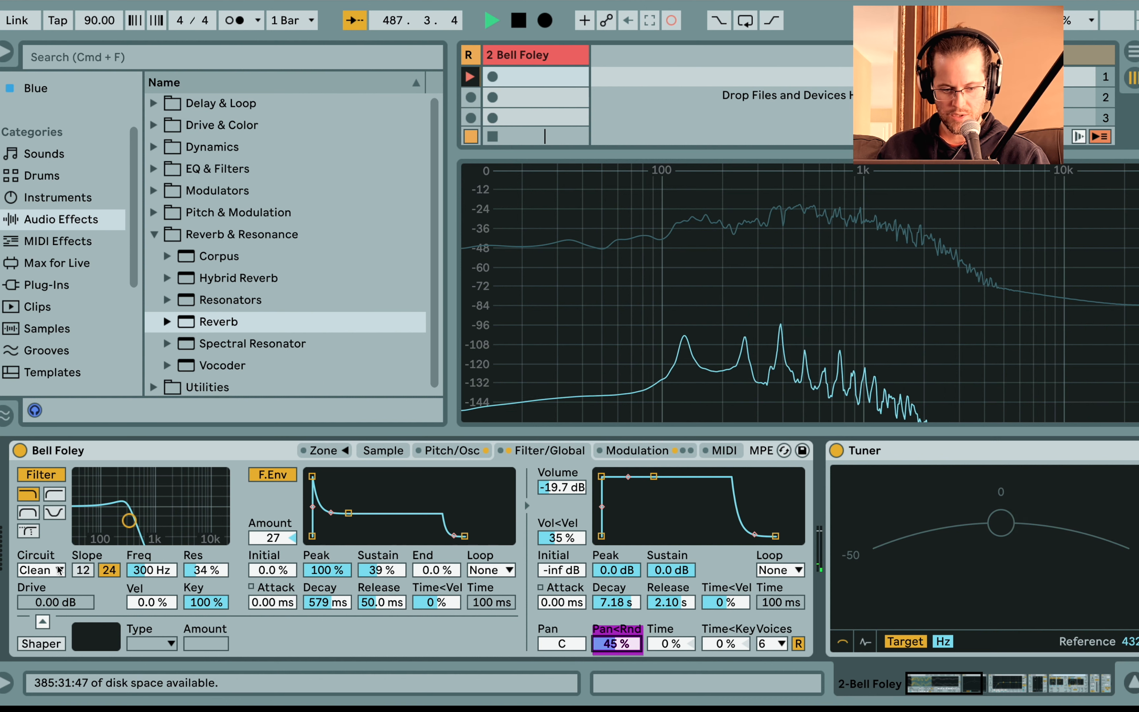
left_click(41, 570)
left_click(47, 623)
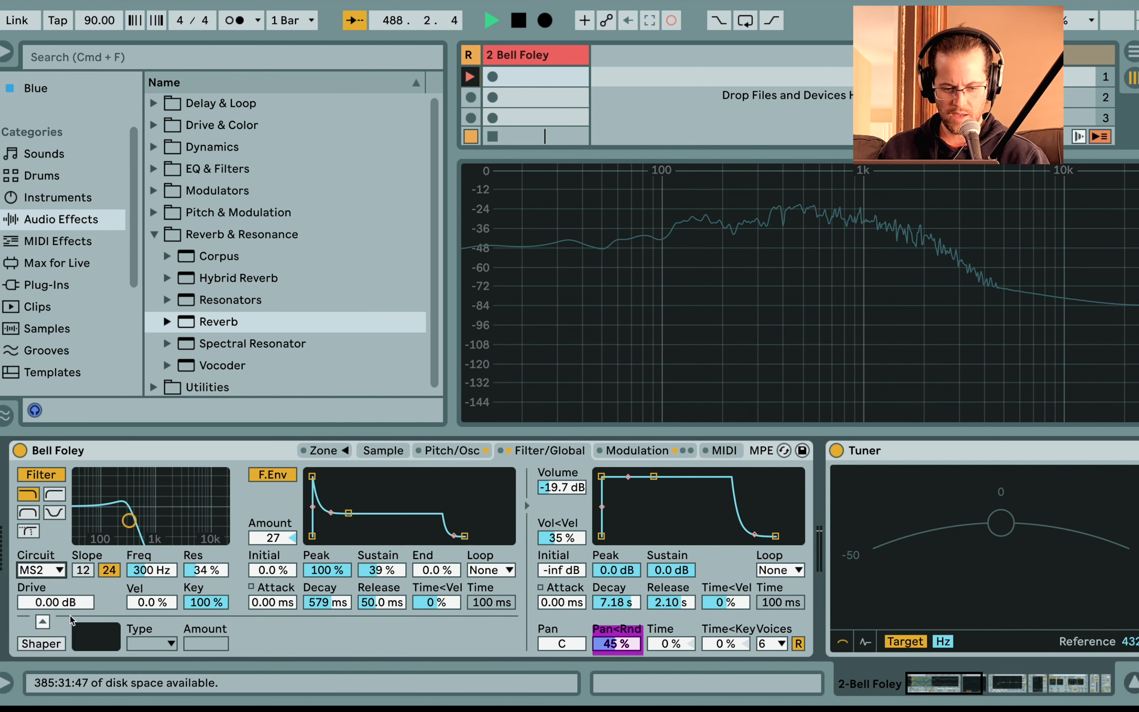
left_click_drag(55, 602, 56, 587)
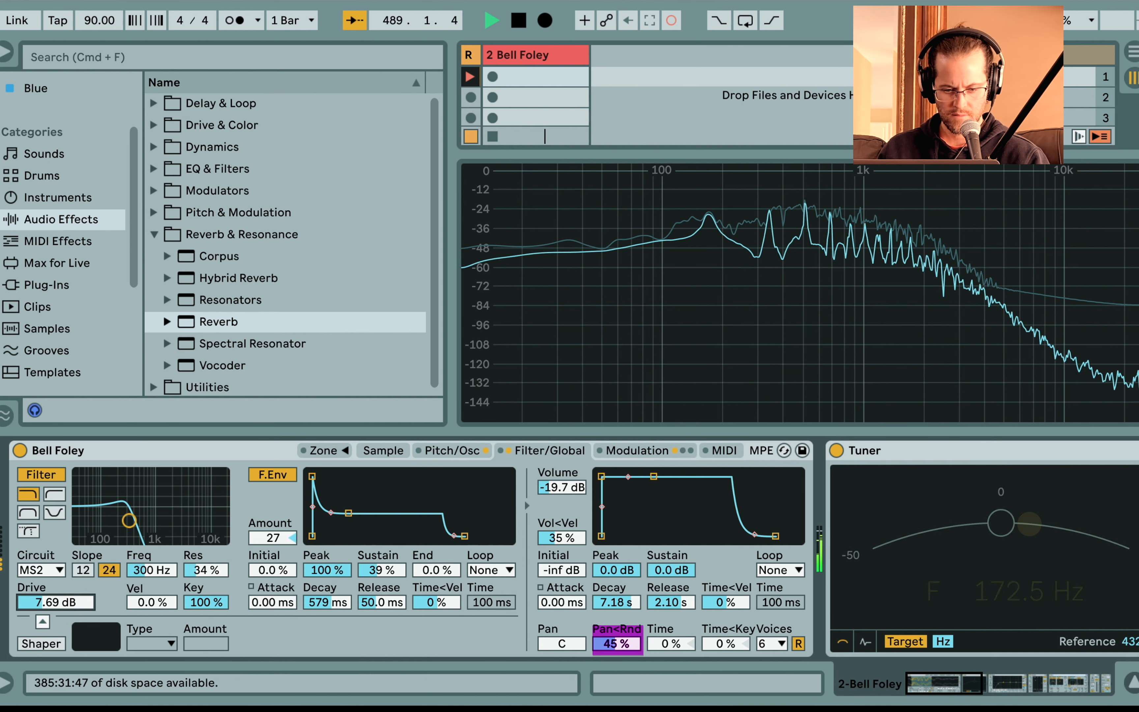
Delete the Tuner from the Bell Foley device chain, and adjust the EQ Eight curve before folding that device
left_click(916, 451)
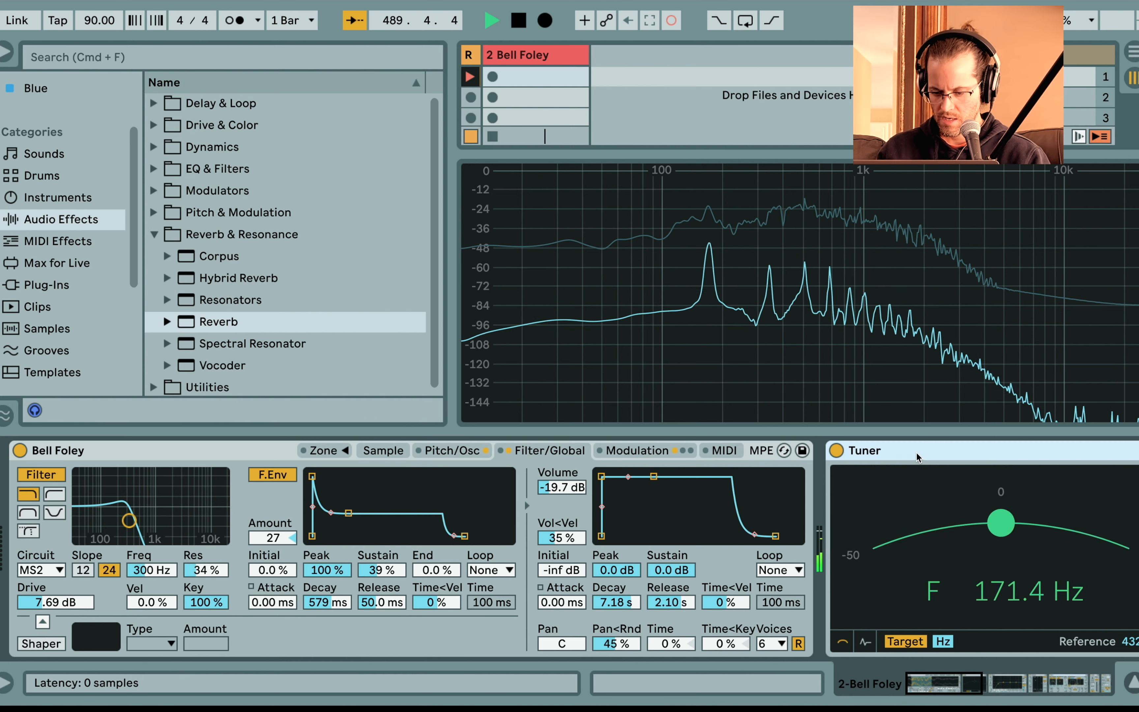
key("Delete")
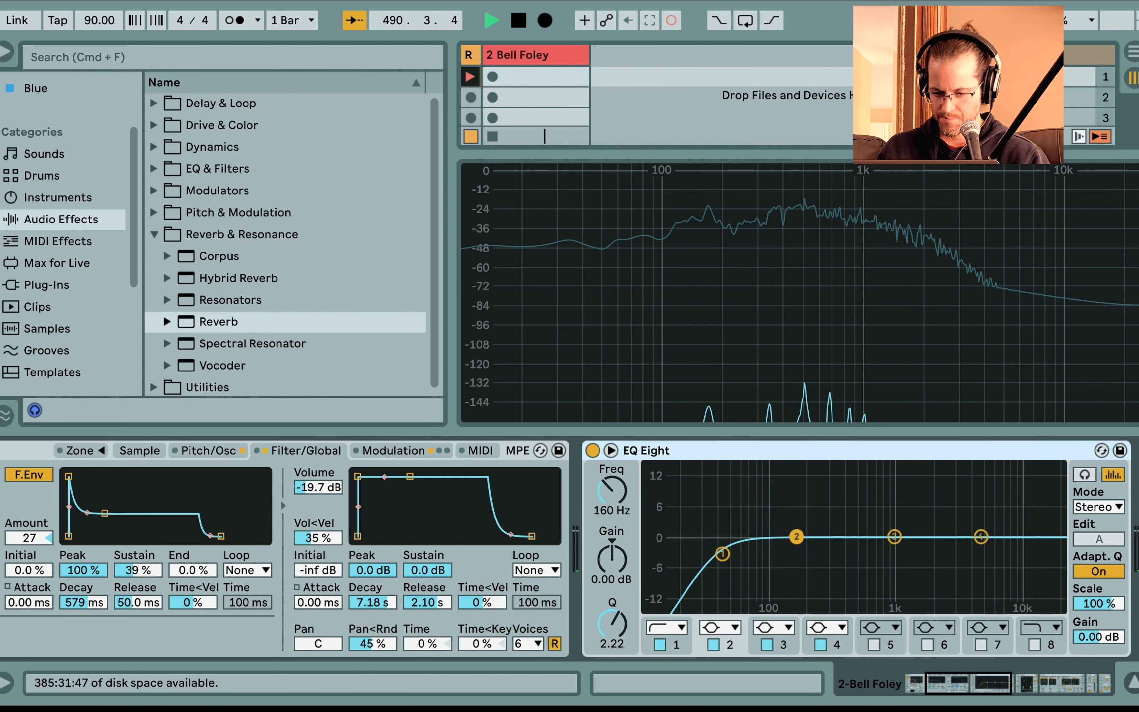
left_click_drag(722, 555, 977, 550)
double_click(950, 445)
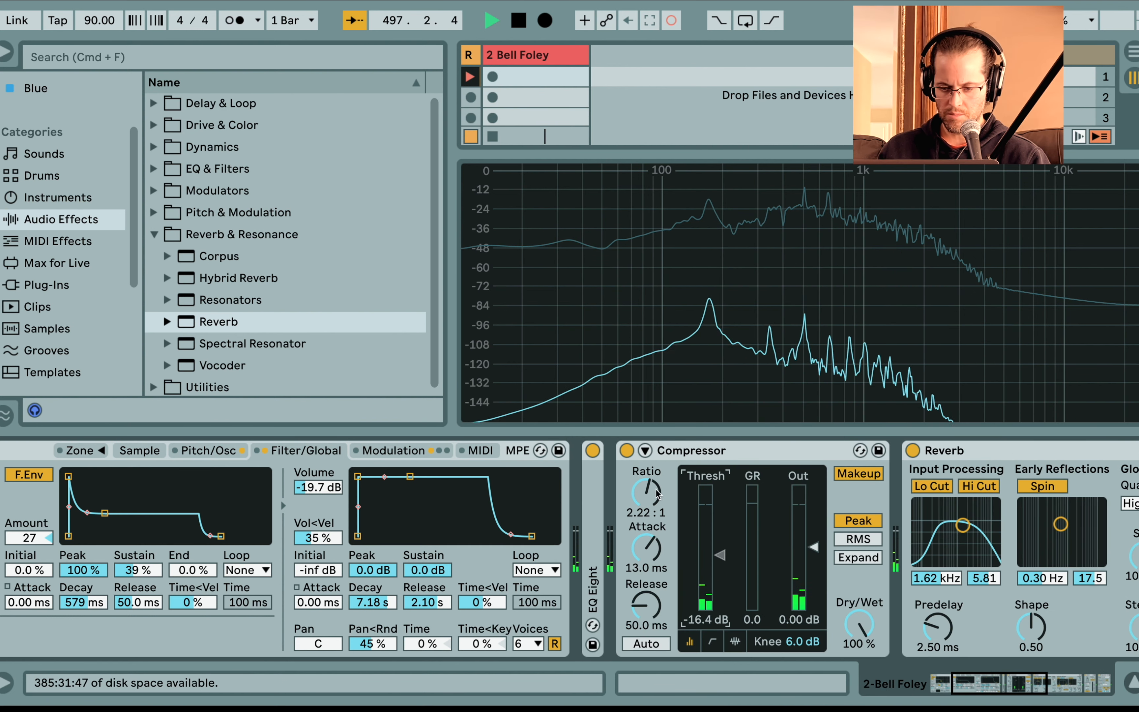
Set the Compressor's ratio to 3.00:1 and fold the Reverb device
left_click_drag(651, 495, 651, 478)
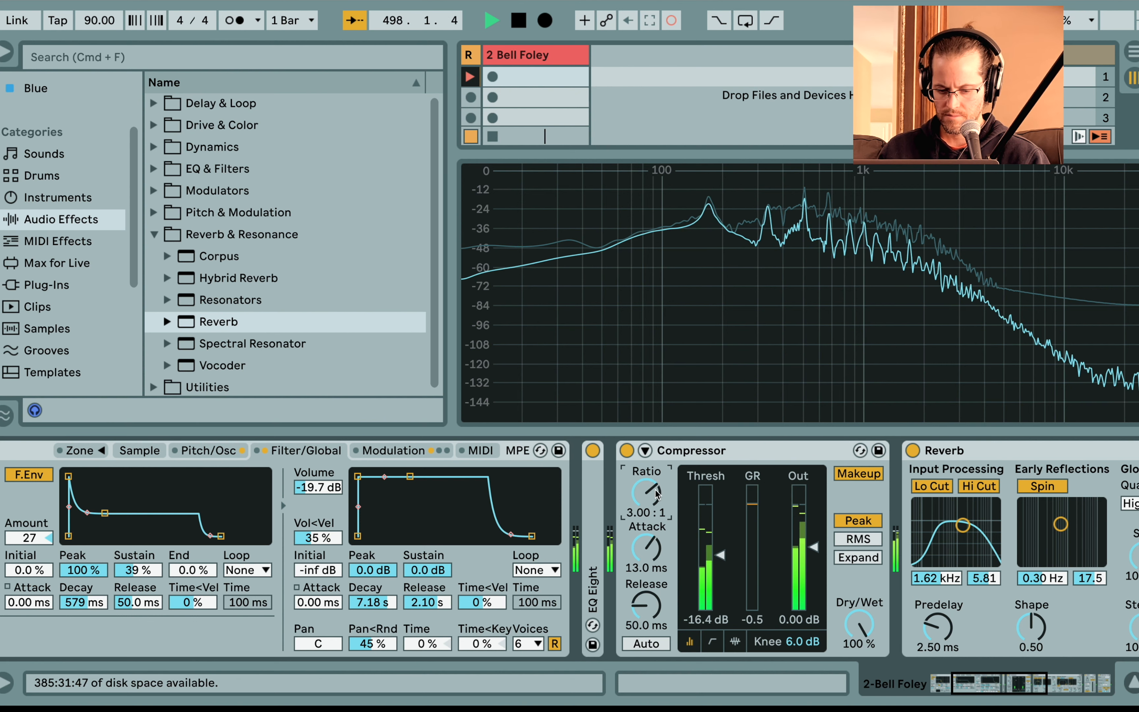
scroll(655, 490, "right", 10)
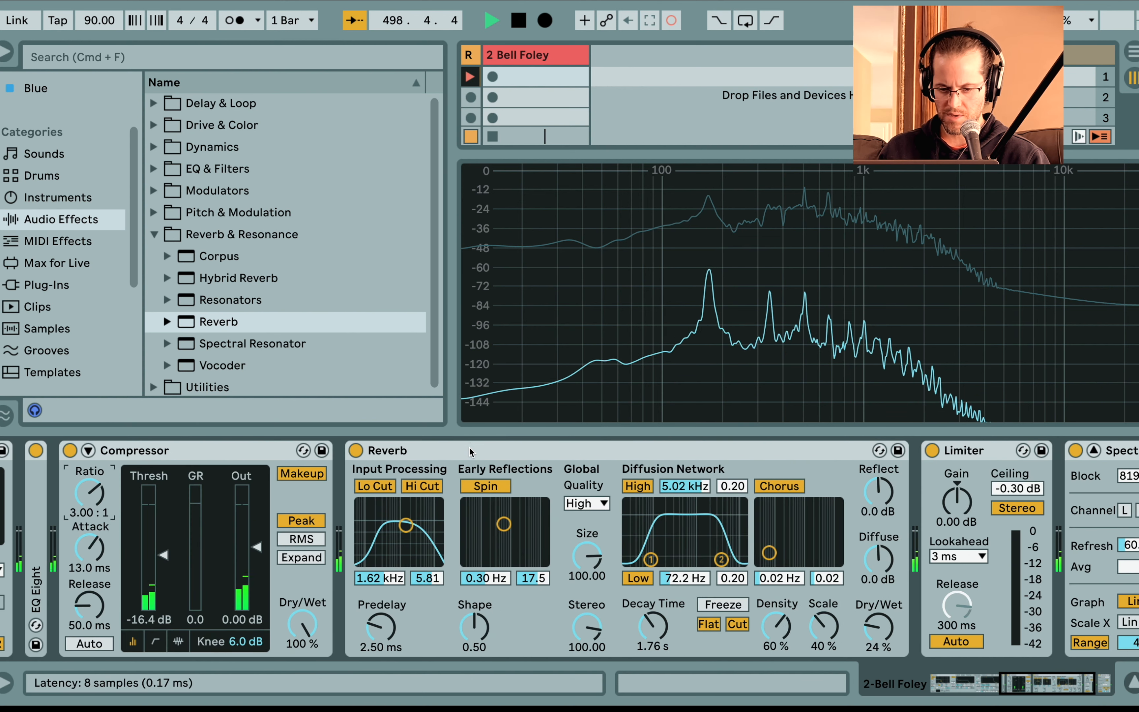
double_click(469, 446)
Insert a Delay between the Compressor and the Reverb, and narrow its filter to a width of 4.08
left_click(154, 234)
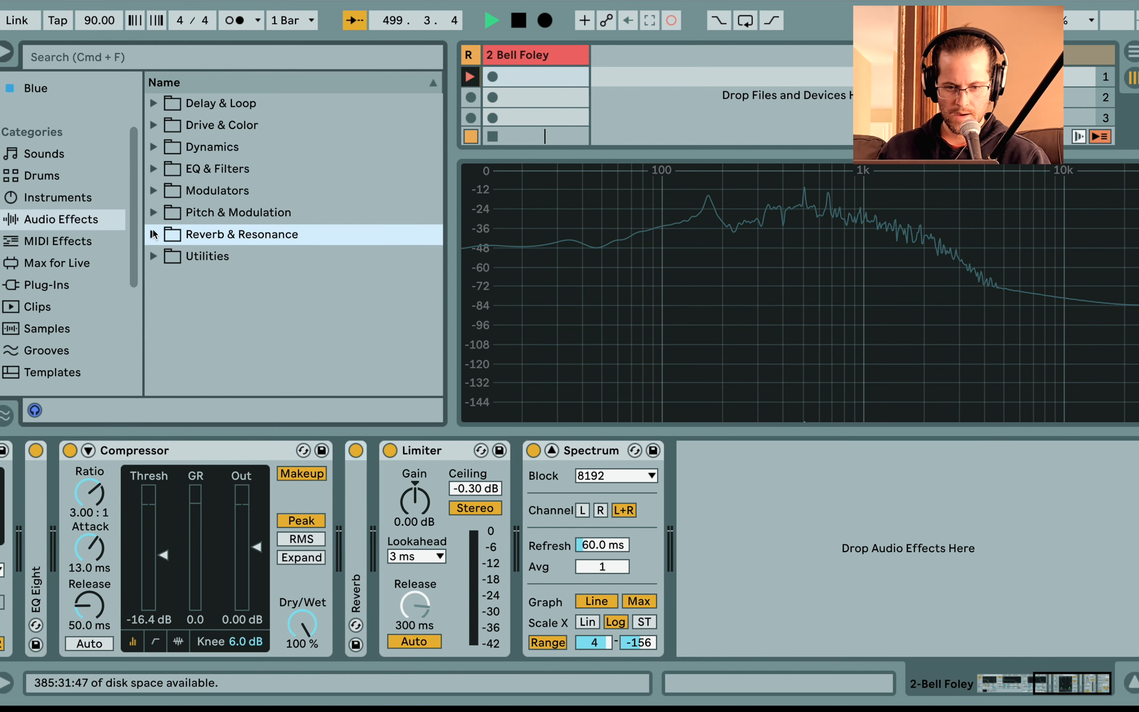
left_click(154, 105)
left_click_drag(209, 148, 358, 508)
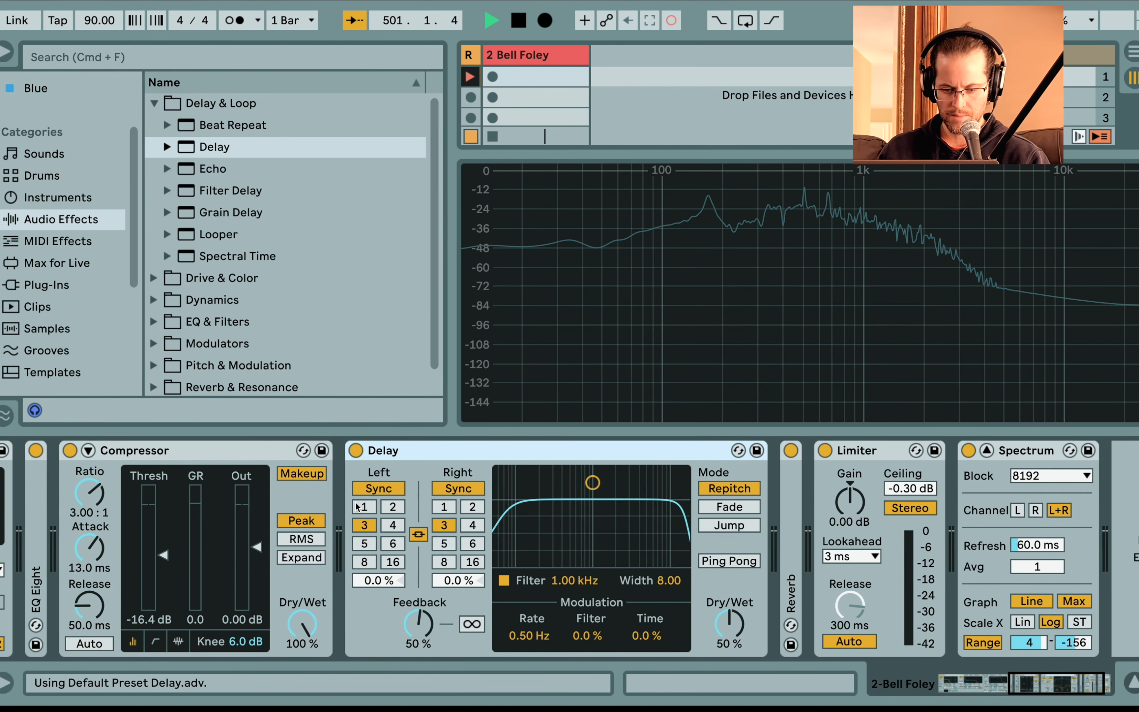
left_click_drag(598, 481, 593, 523)
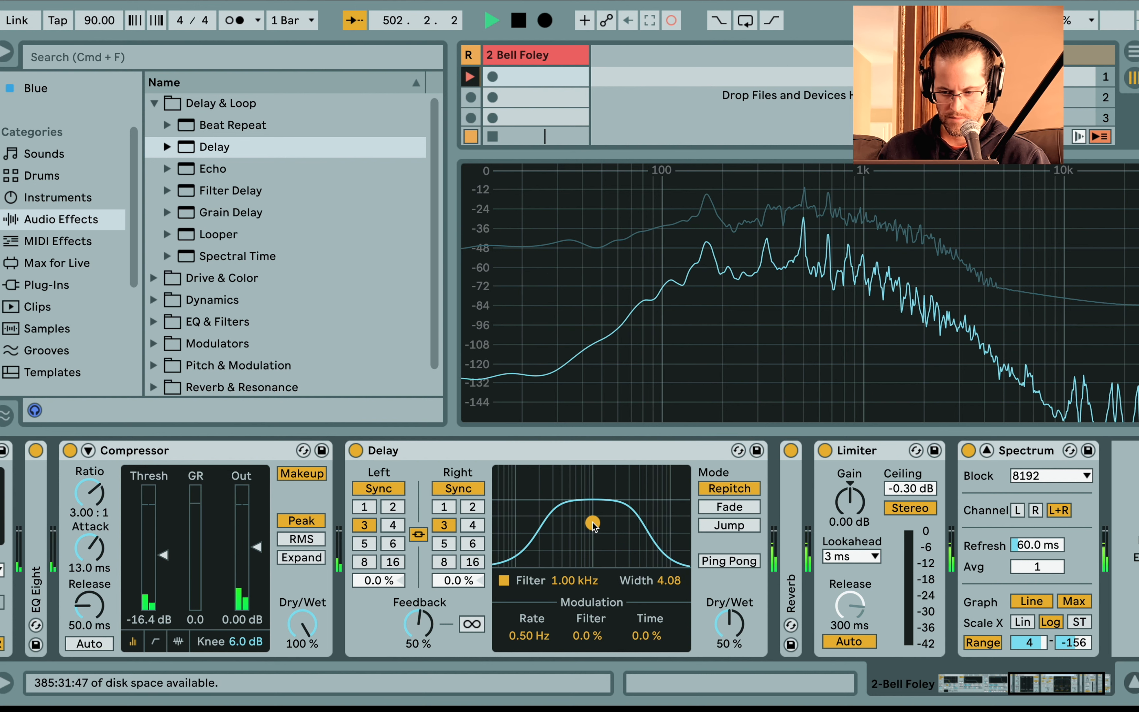
Unlink the Delay's channels with the right synced time at 2, and lower Dry/Wet to 23 %
left_click(415, 537)
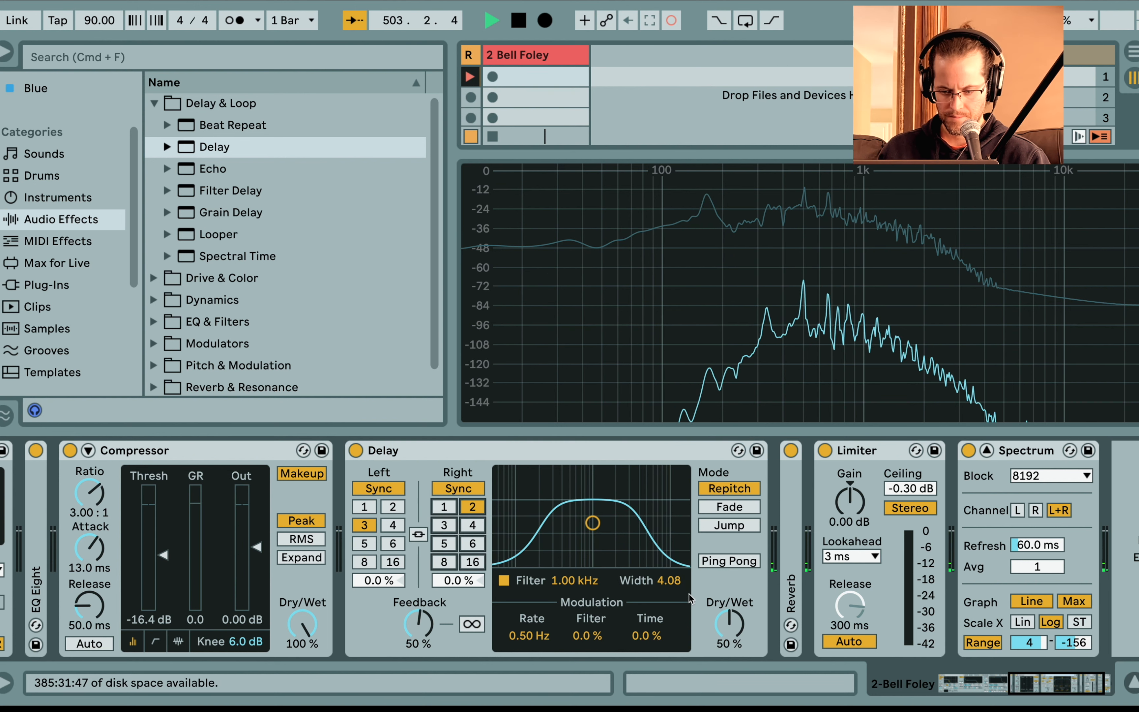
left_click_drag(730, 624, 730, 640)
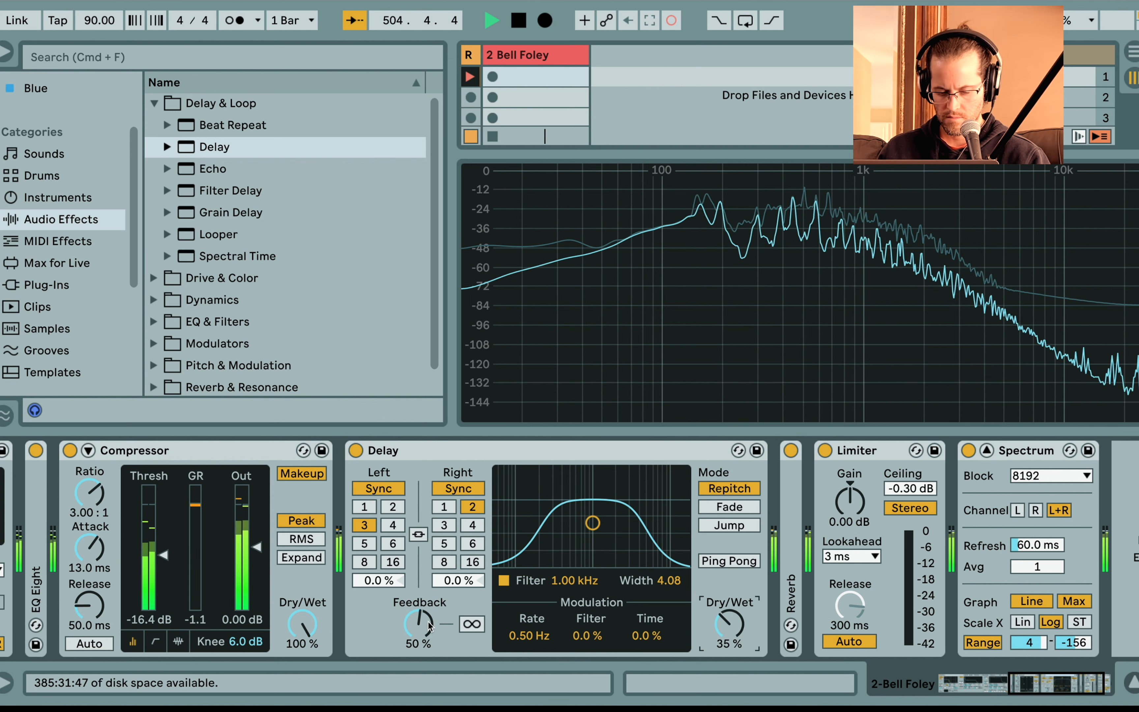
left_click_drag(737, 635, 737, 654)
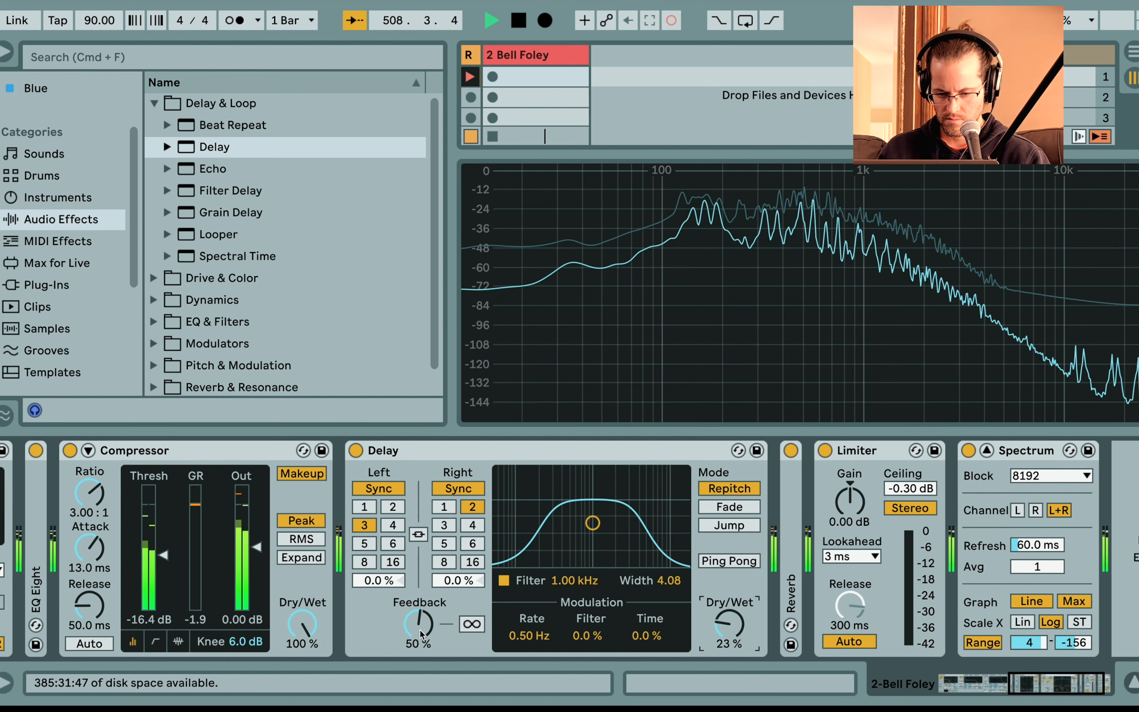
Set the Delay to 37 % feedback with Ping Pong, and relink its channels with a synced time of 2
left_click_drag(429, 635, 429, 646)
left_click(718, 565)
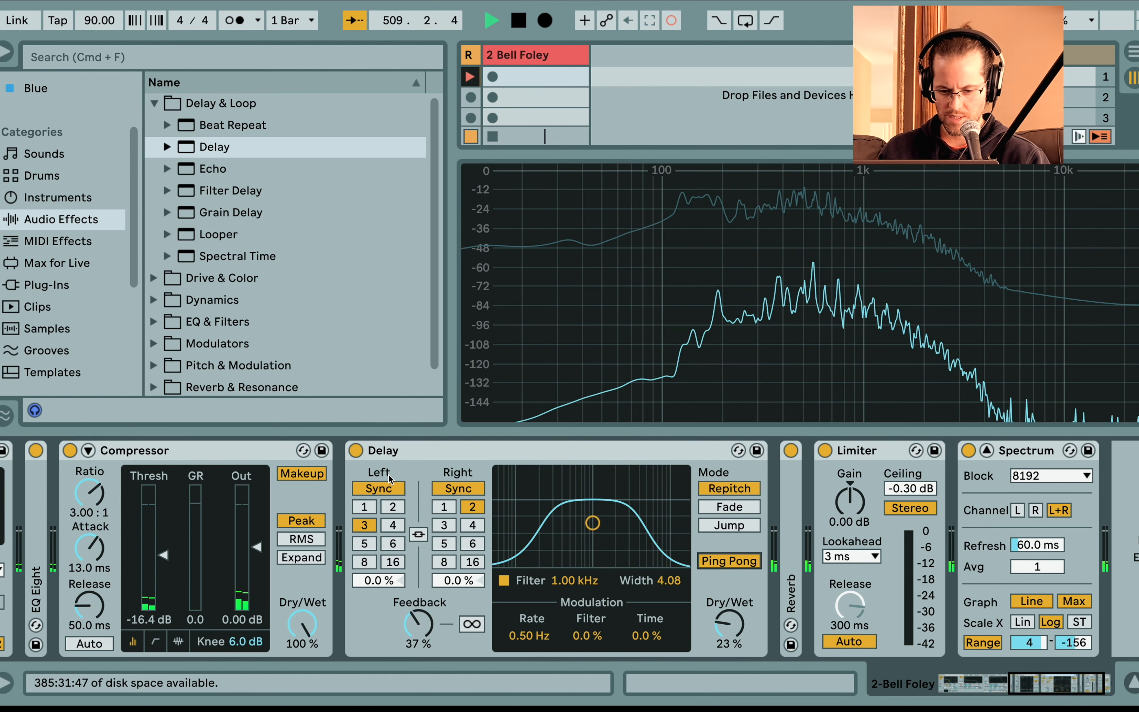
left_click(419, 534)
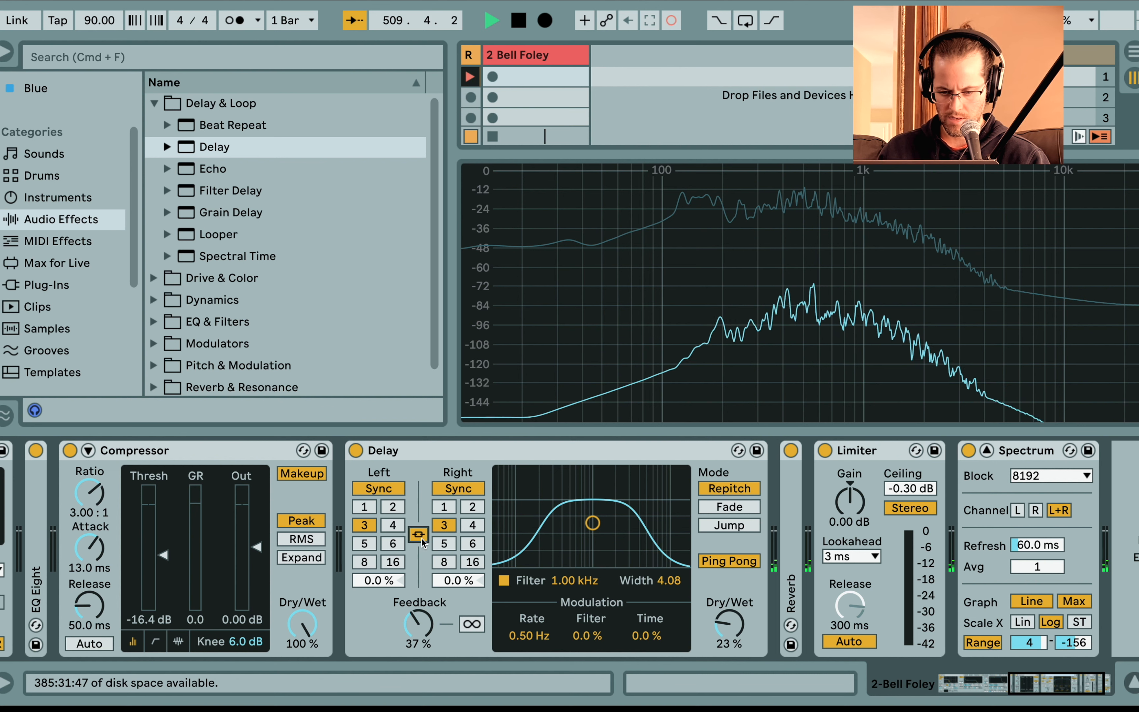
left_click(472, 507)
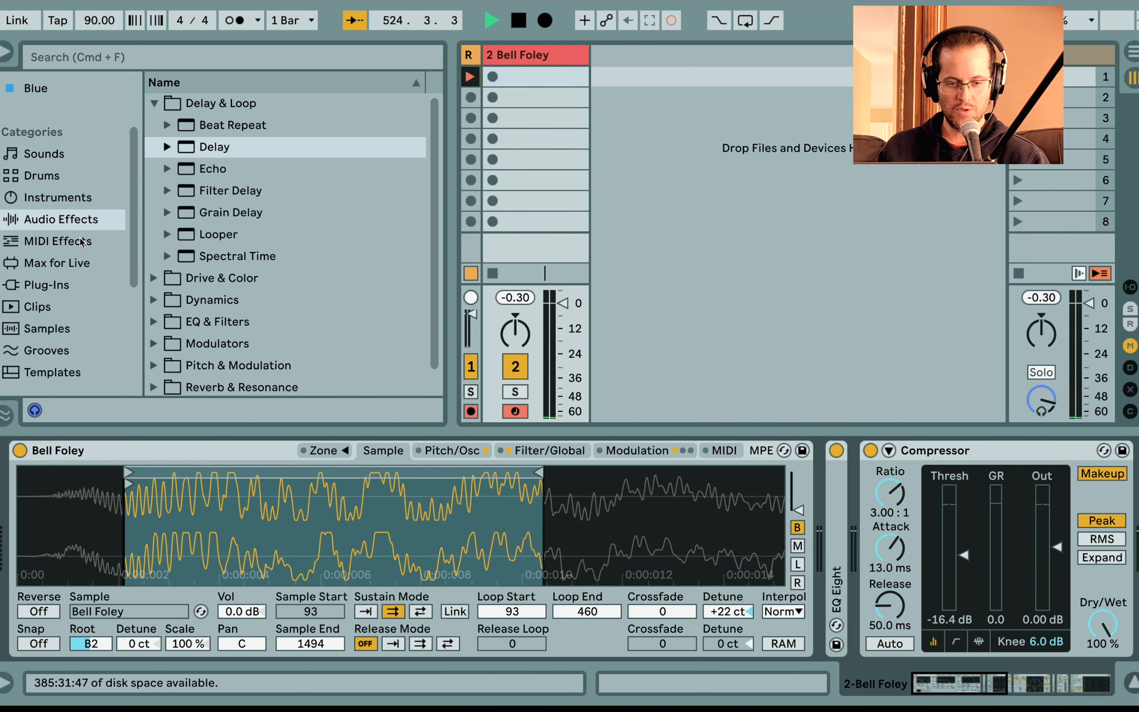
Try a Pitch MIDI effect at -12 st before the Bell Foley Sampler, and delete it again
left_click(81, 241)
double_click(213, 300)
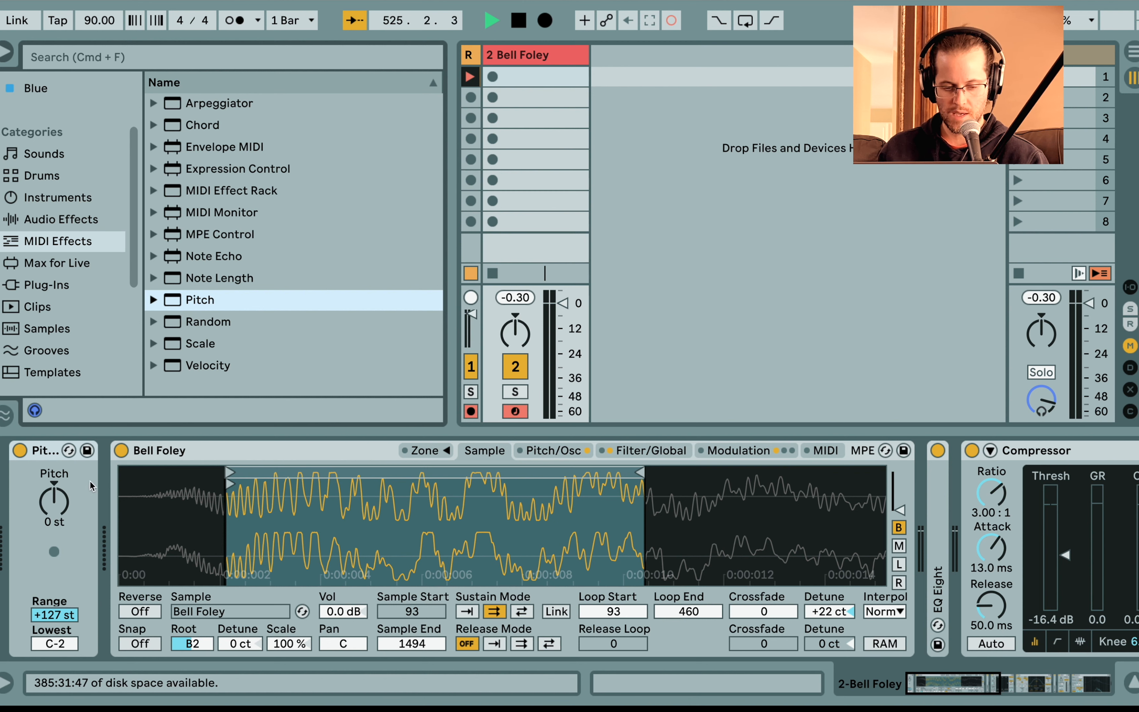
left_click(64, 506)
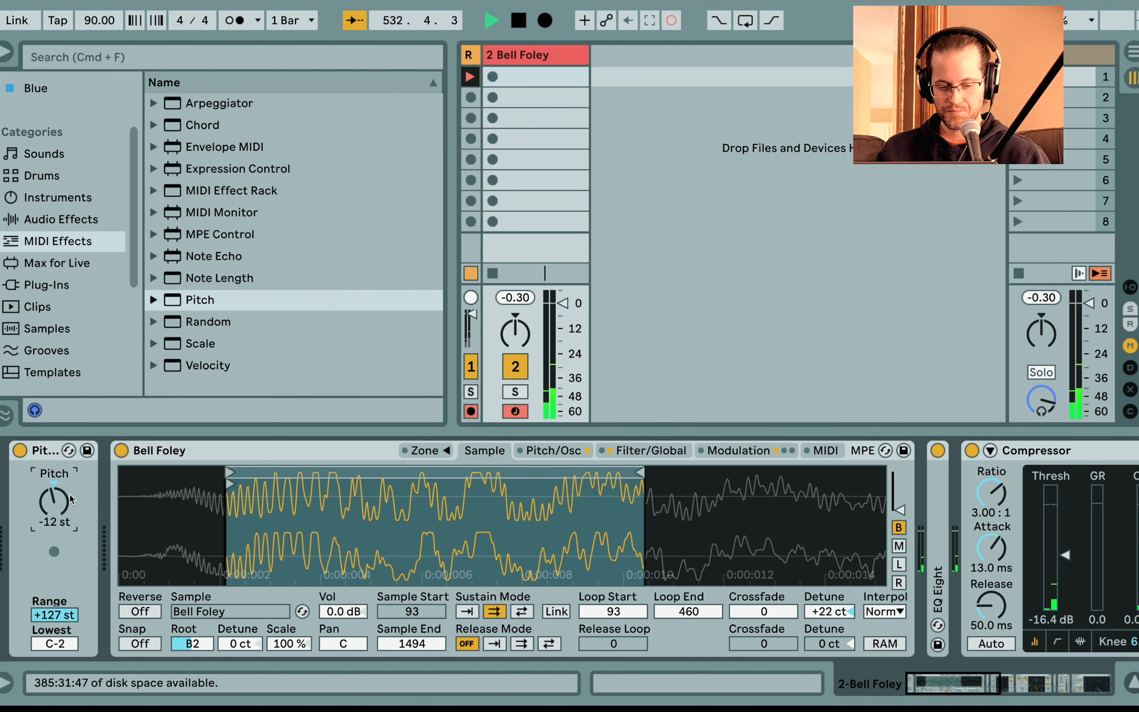
left_click(47, 450)
key("Delete")
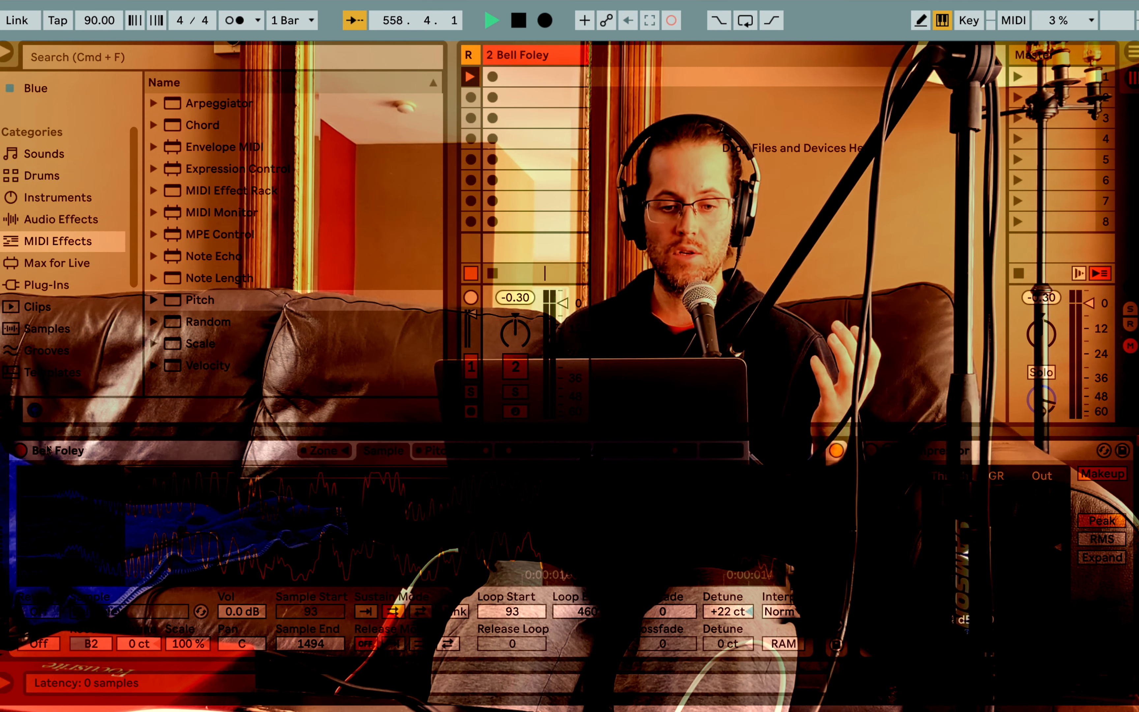
Look through the browser's instruments, including Analog, Collision, Tension, Sampler and Wavetable
left_click(60, 196)
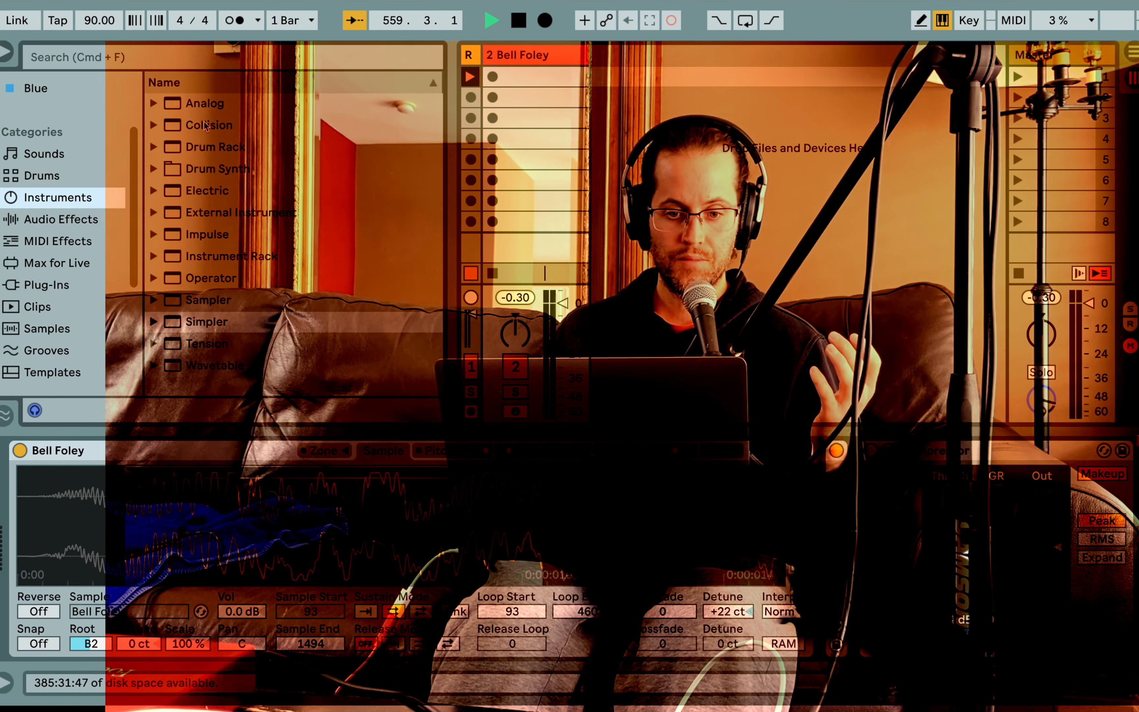
left_click(209, 104)
key("Down")
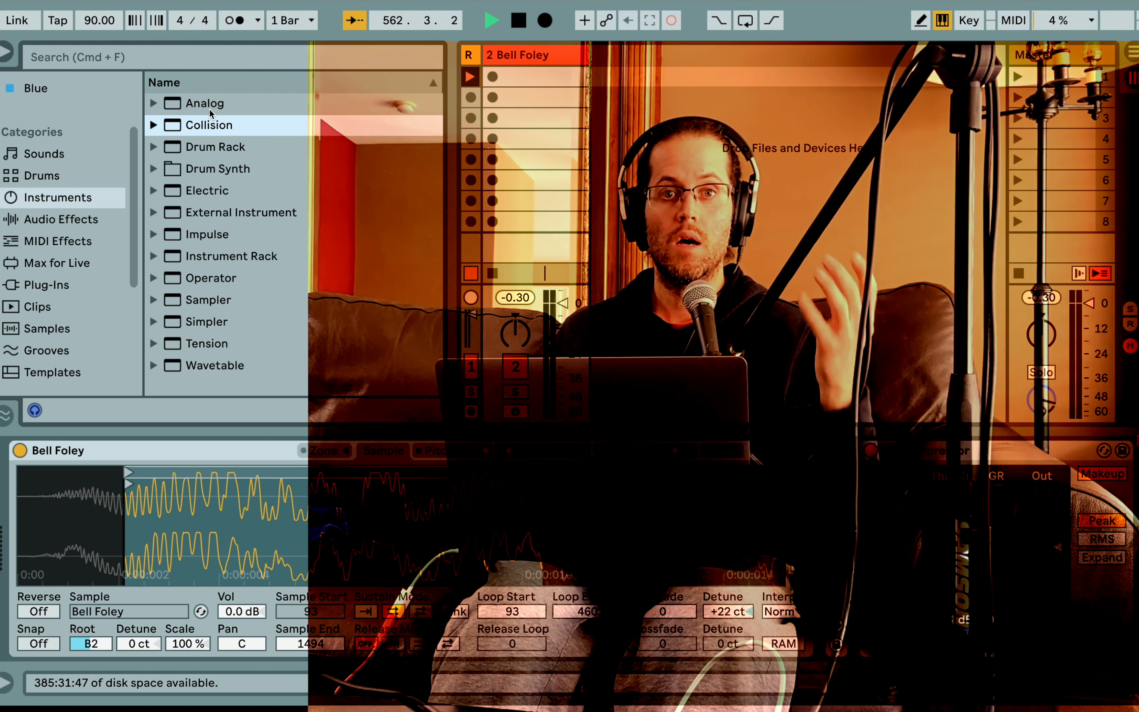
left_click(209, 345)
left_click(214, 132)
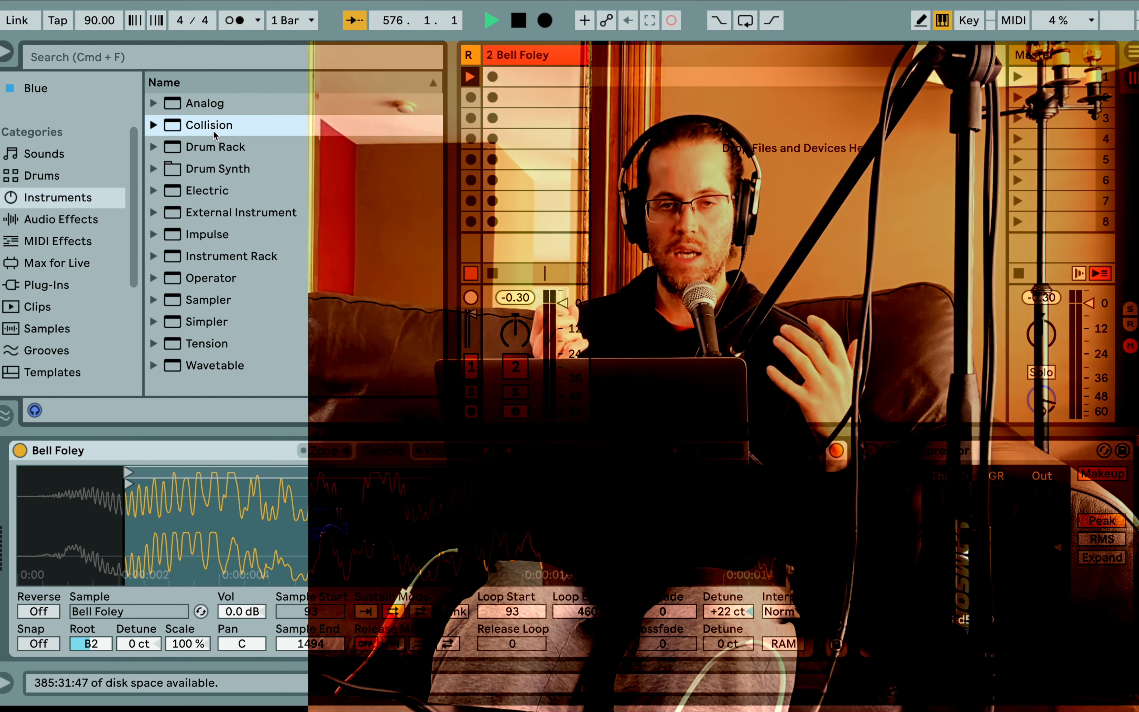
left_click(207, 300)
left_click(206, 366)
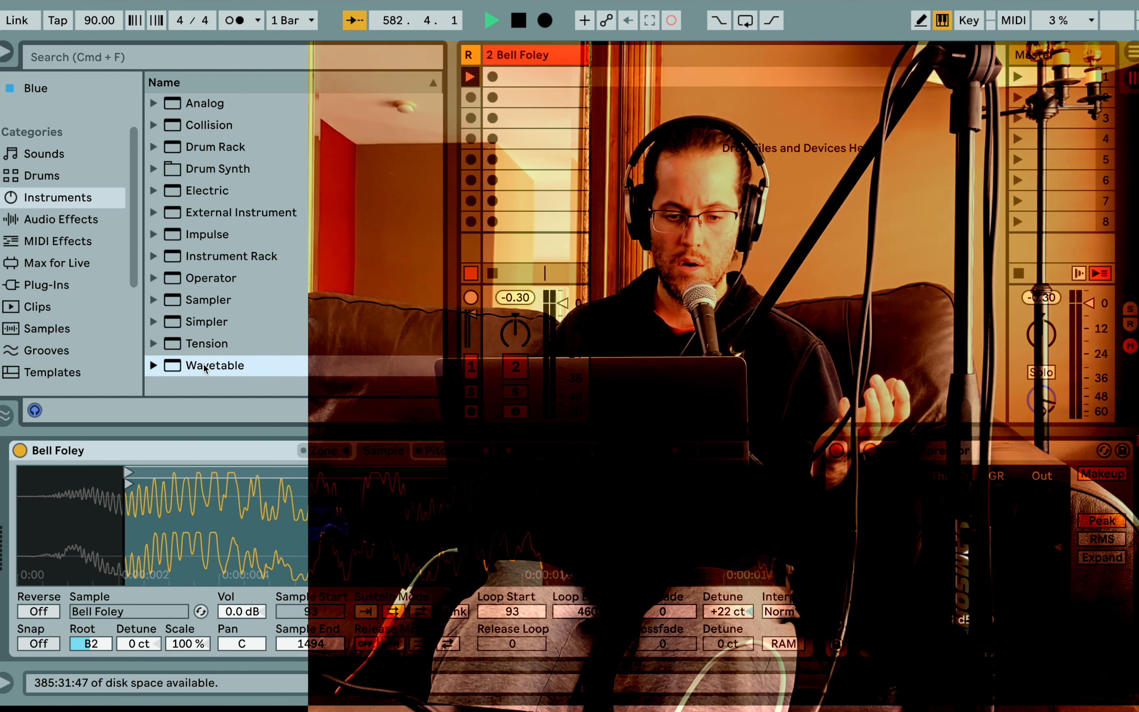